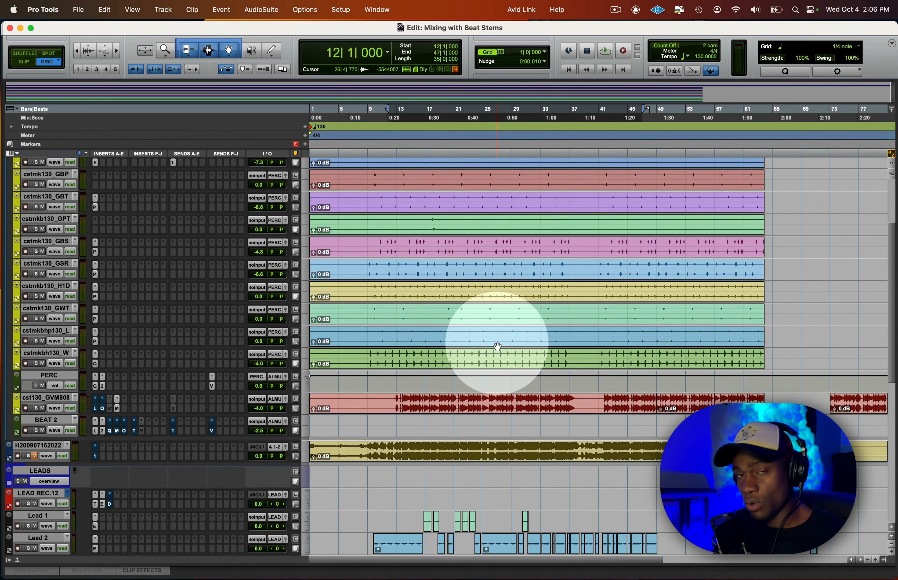
Audition the session from bar 9, looking over the stem, lead, throw and ad-lib tracks, and stop playback
{"action": "scroll", "coordinate": [498, 346], "scroll_direction": "down", "scroll_amount": 10}
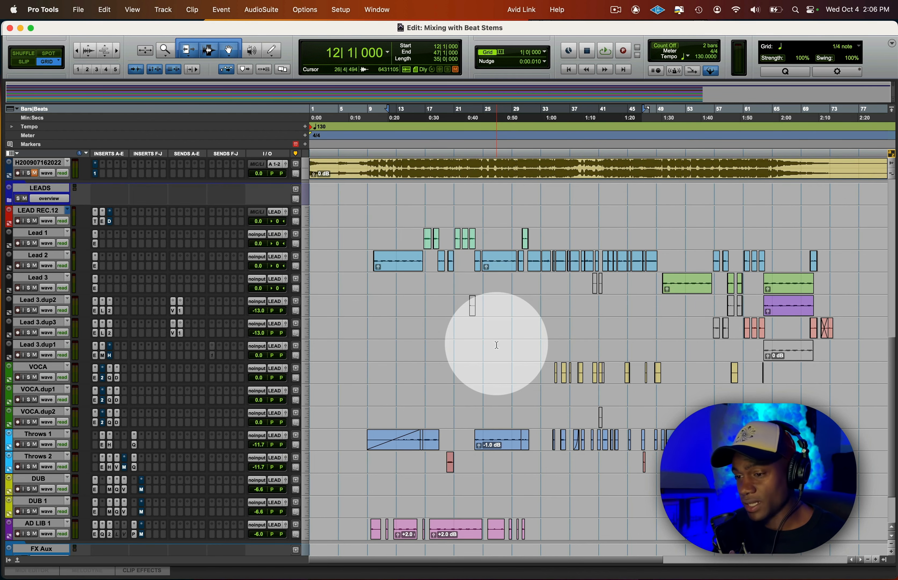
{"action": "scroll", "coordinate": [497, 347], "scroll_direction": "down", "scroll_amount": 2}
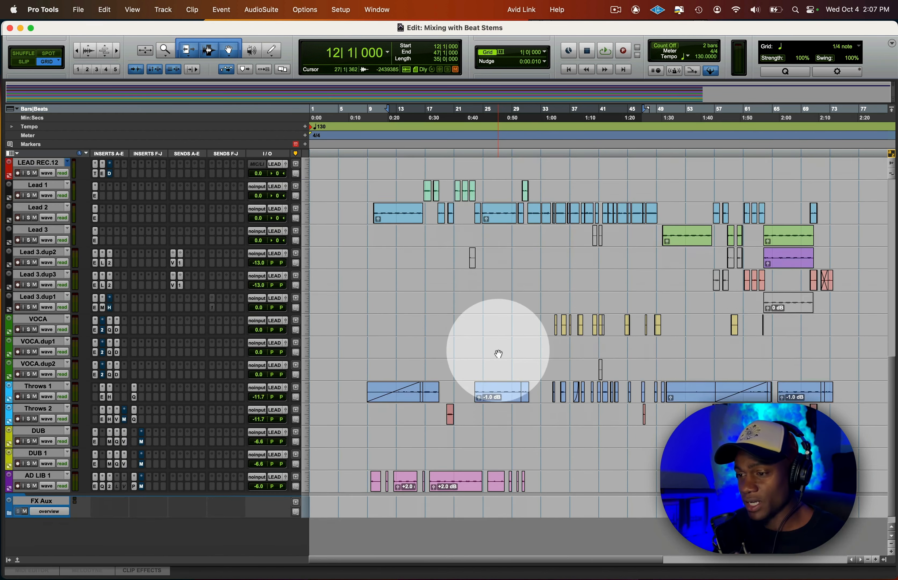
{"action": "scroll", "coordinate": [498, 354], "scroll_direction": "up", "scroll_amount": 12}
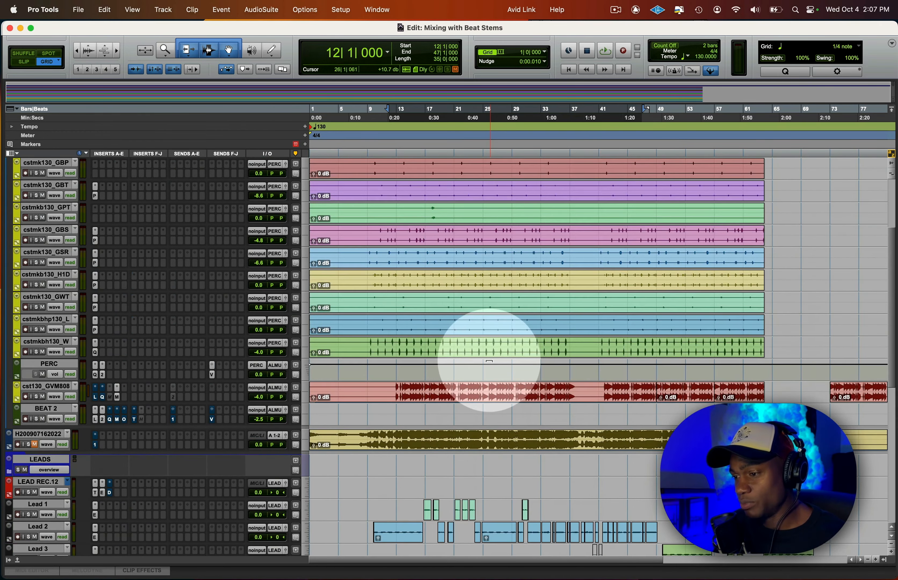
{"action": "scroll", "coordinate": [490, 364], "scroll_direction": "down", "scroll_amount": 4}
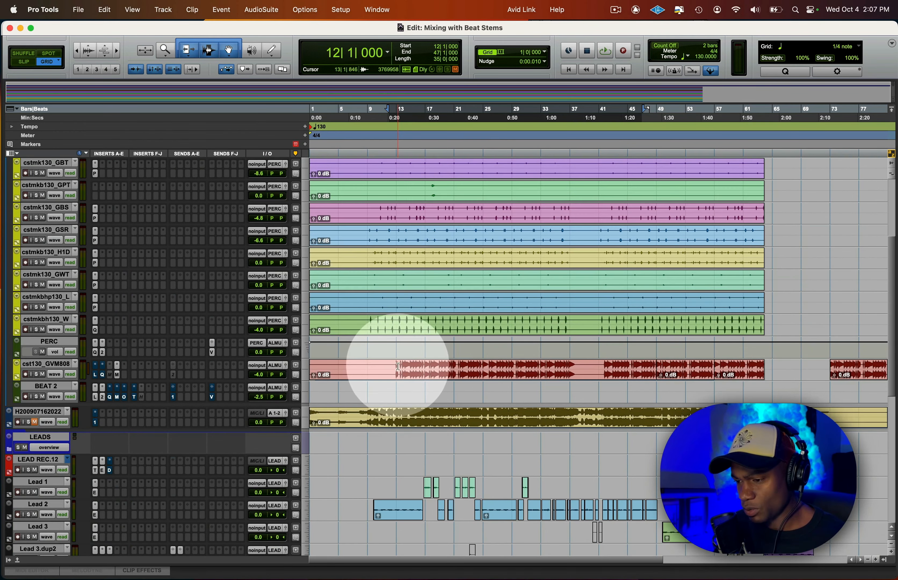
{"action": "left_click", "coordinate": [367, 365]}
{"action": "key", "text": "space"}
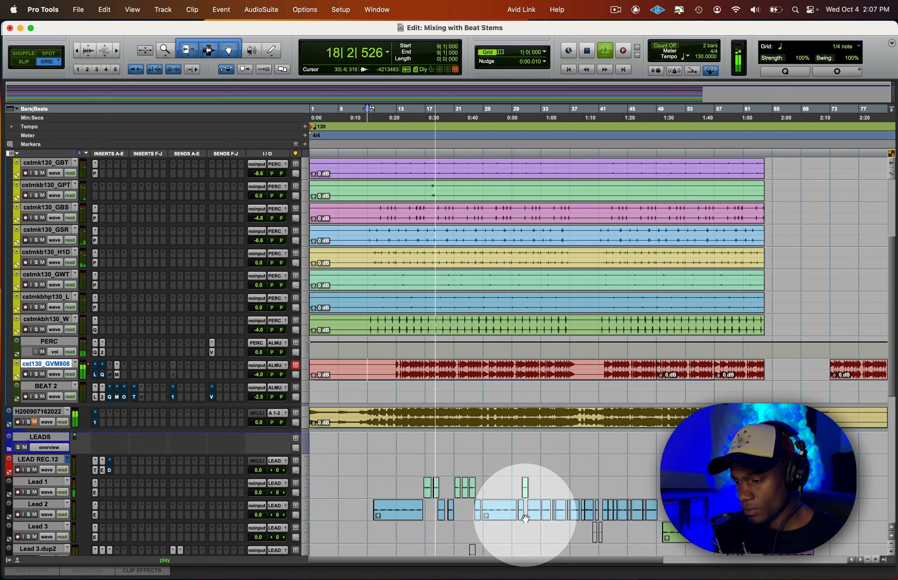
{"action": "scroll", "coordinate": [526, 518], "scroll_direction": "up", "scroll_amount": 5}
{"action": "scroll", "coordinate": [525, 519], "scroll_direction": "down", "scroll_amount": 10}
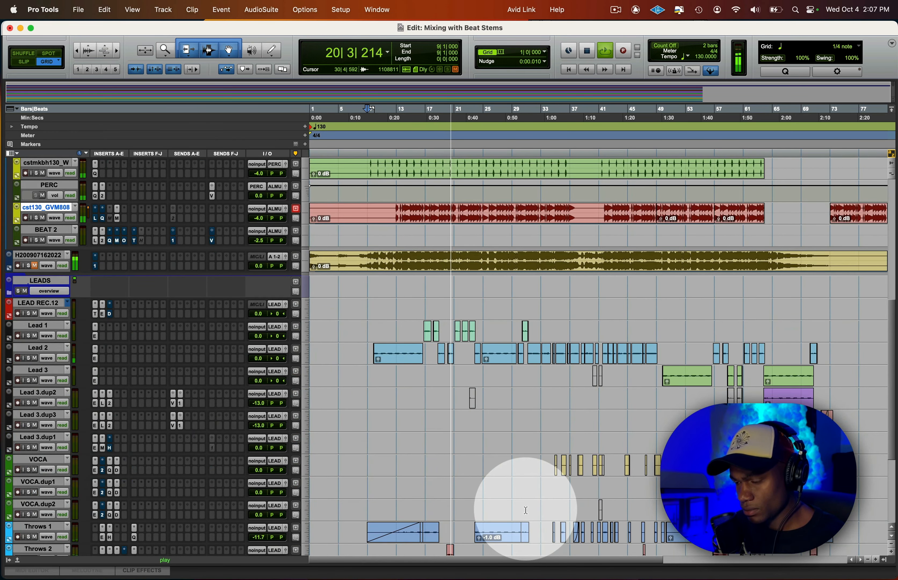
{"action": "scroll", "coordinate": [526, 511], "scroll_direction": "down", "scroll_amount": 2}
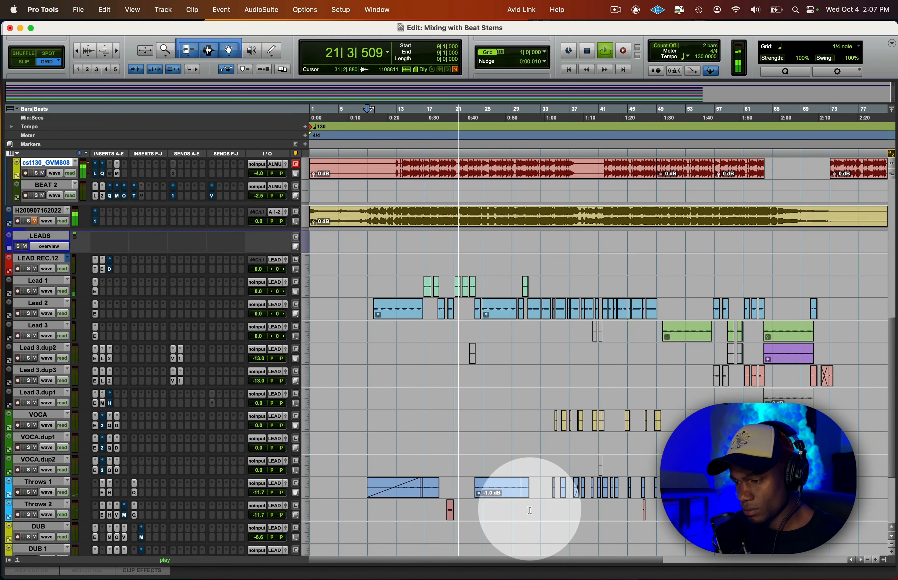
{"action": "scroll", "coordinate": [530, 511], "scroll_direction": "up", "scroll_amount": 3}
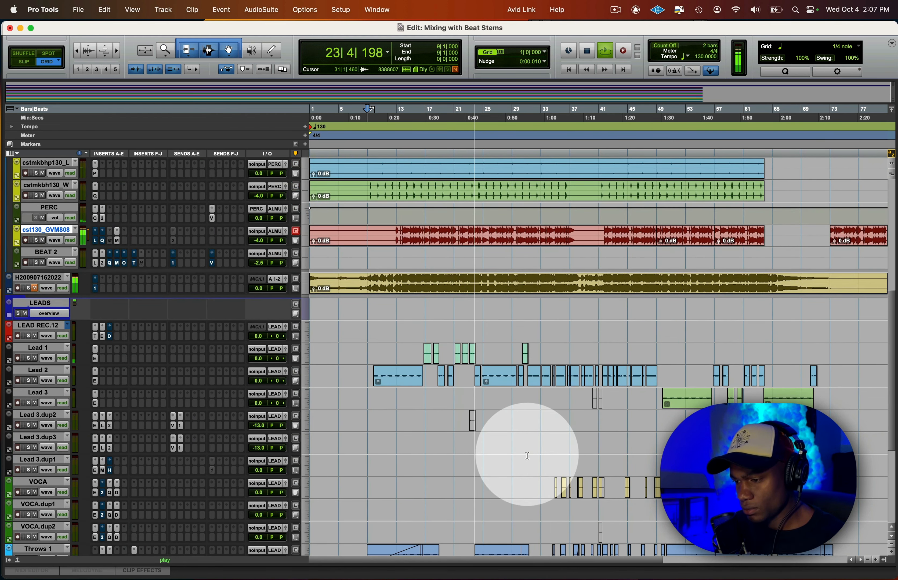
{"action": "key", "text": "space"}
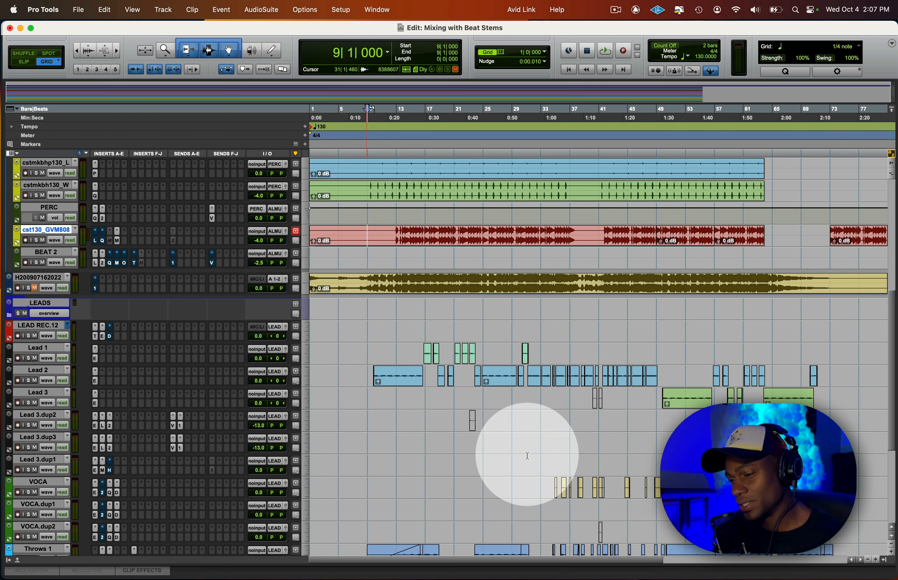
Mute the LEADS folder track
{"action": "scroll", "coordinate": [528, 455], "scroll_direction": "up", "scroll_amount": 10}
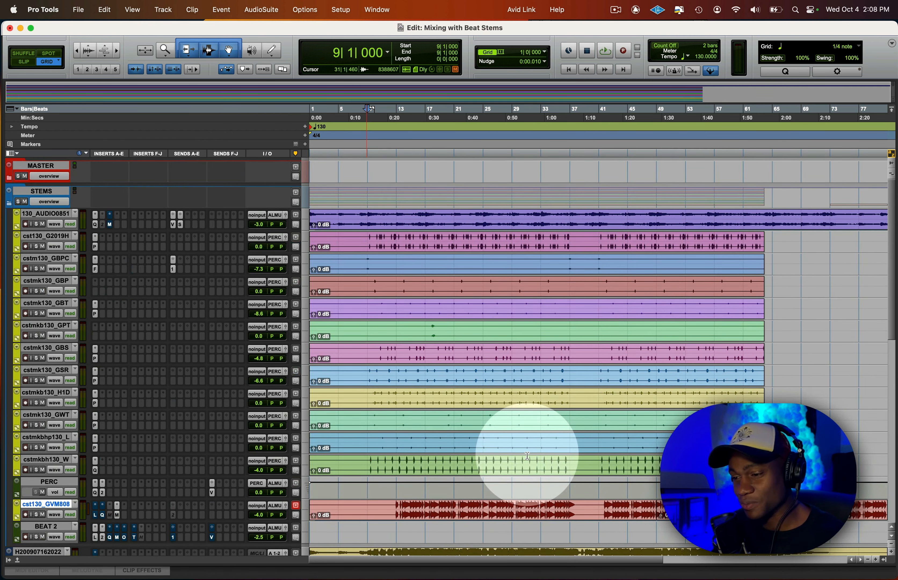
{"action": "scroll", "coordinate": [527, 456], "scroll_direction": "down", "scroll_amount": 5}
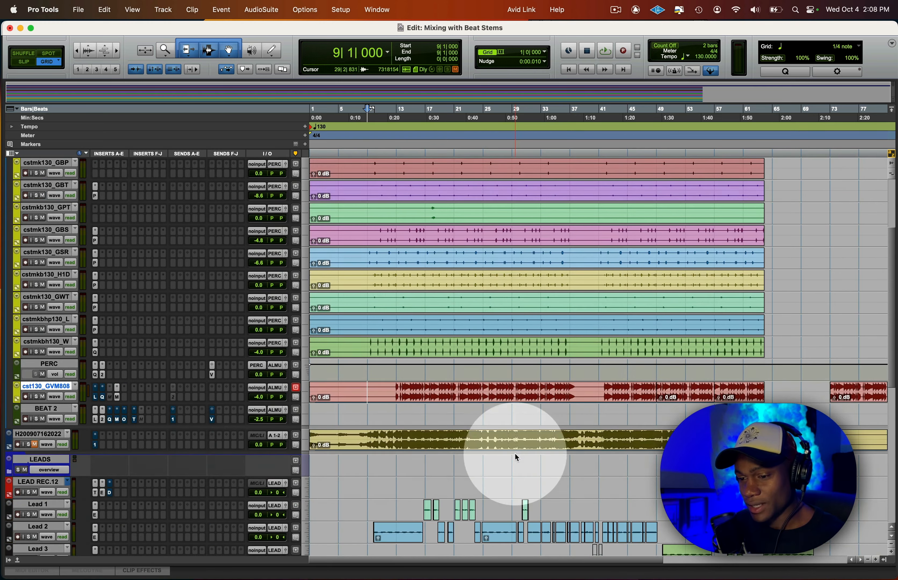
{"action": "left_click", "coordinate": [26, 471]}
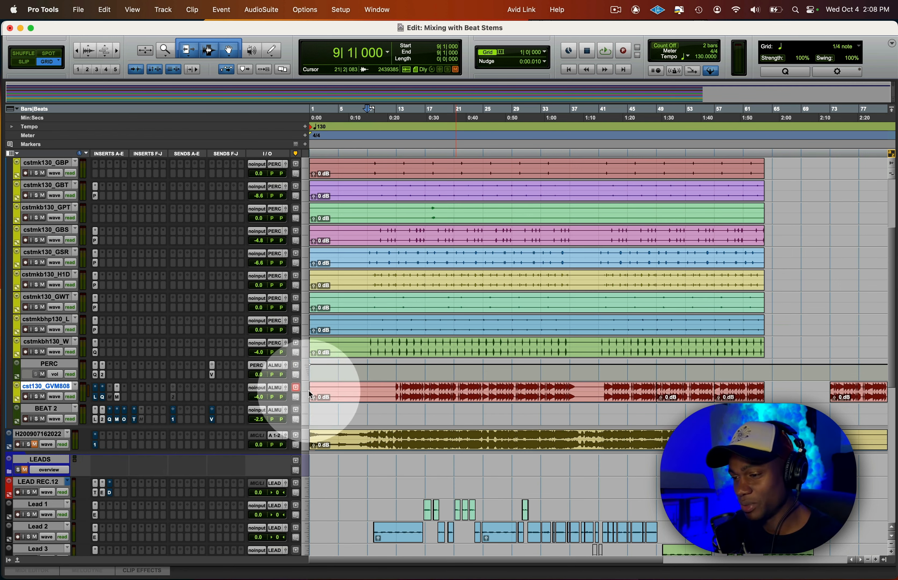
Select the REF track's audio from bar 13 to bar 41 and mute the REF track
{"action": "scroll", "coordinate": [410, 326], "scroll_direction": "down", "scroll_amount": 3}
{"action": "scroll", "coordinate": [411, 334], "scroll_direction": "up", "scroll_amount": 6}
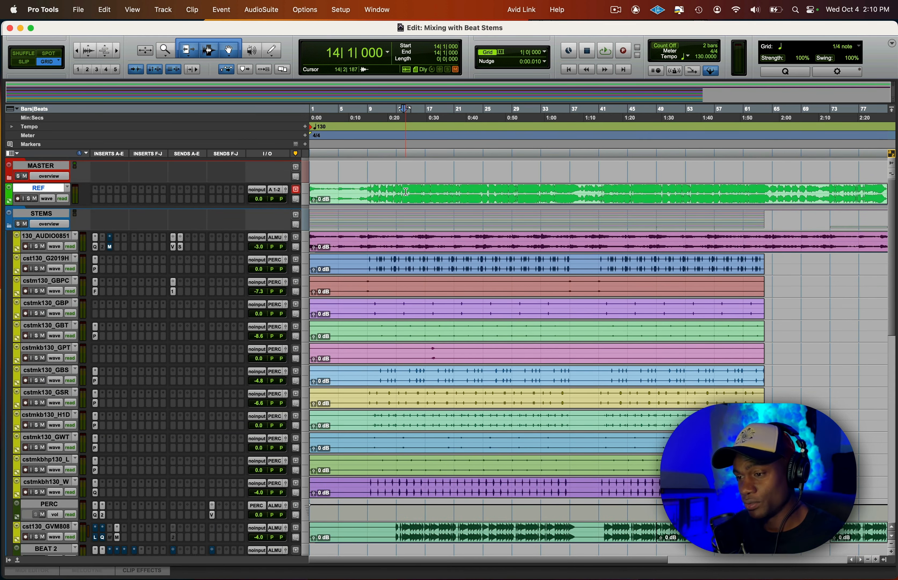
{"action": "left_click_drag", "start_coordinate": [404, 191], "coordinate": [521, 192]}
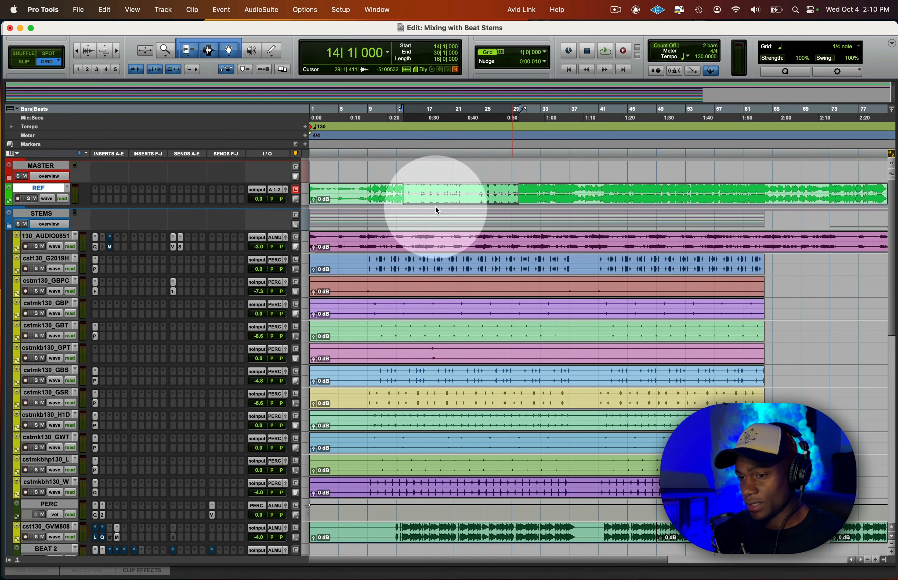
{"action": "left_click", "coordinate": [46, 188]}
{"action": "left_click", "coordinate": [46, 186]}
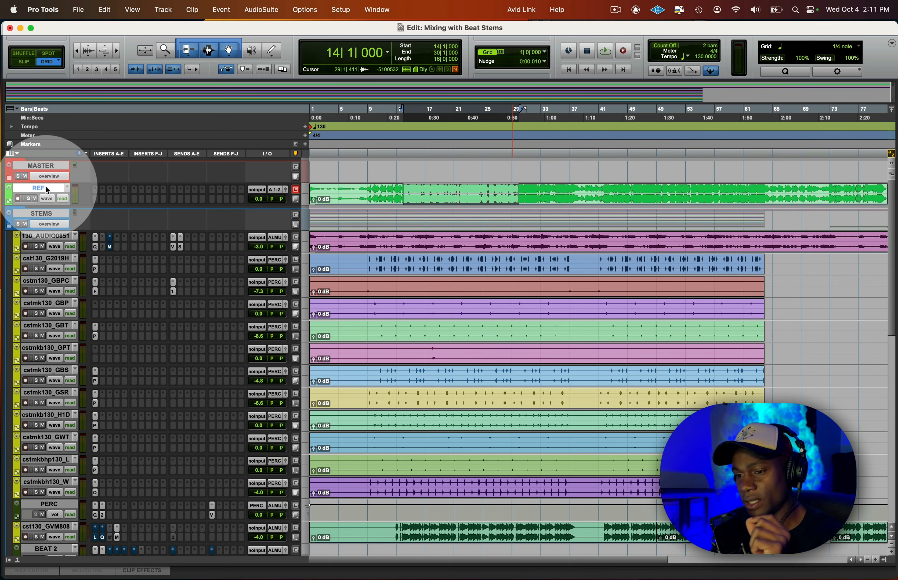
{"action": "mouse_move", "coordinate": [417, 196]}
{"action": "left_mouse_down"}
{"action": "mouse_move", "coordinate": [641, 194]}
{"action": "mouse_move", "coordinate": [375, 186]}
{"action": "mouse_move", "coordinate": [710, 173]}
{"action": "mouse_move", "coordinate": [662, 202]}
{"action": "mouse_move", "coordinate": [688, 197]}
{"action": "mouse_move", "coordinate": [342, 191]}
{"action": "mouse_move", "coordinate": [706, 195]}
{"action": "mouse_move", "coordinate": [346, 191]}
{"action": "mouse_move", "coordinate": [602, 195]}
{"action": "left_mouse_up"}
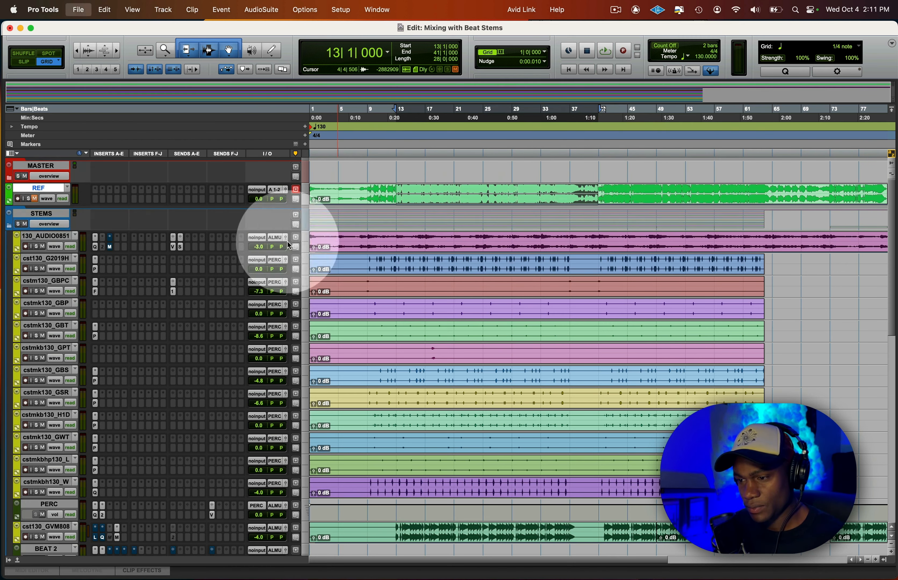
Examine the stem tracks, the PERC and BEAT 2 tracks and the lead vocals along with their inserts and routing
{"action": "scroll", "coordinate": [419, 263], "scroll_direction": "down", "scroll_amount": 5}
{"action": "scroll", "coordinate": [420, 263], "scroll_direction": "up", "scroll_amount": 5}
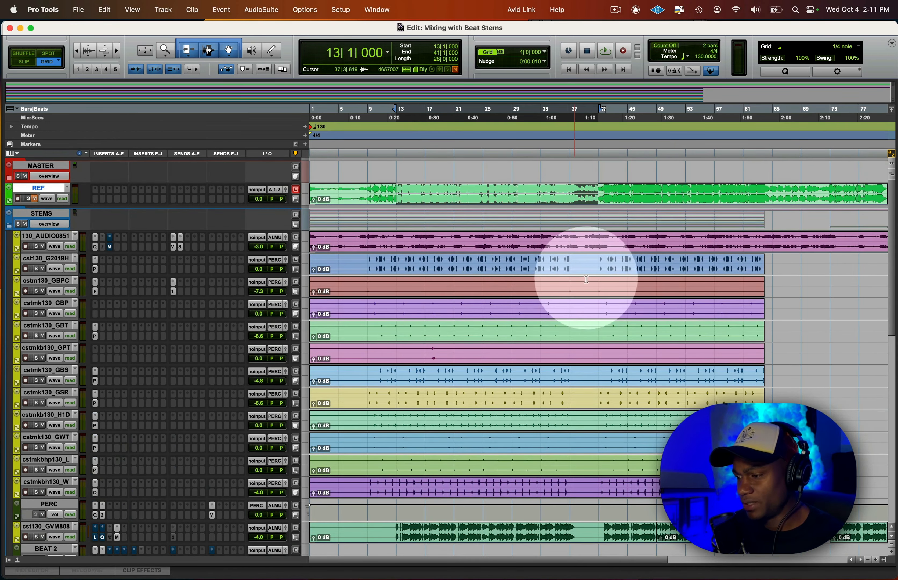
{"action": "scroll", "coordinate": [591, 309], "scroll_direction": "down", "scroll_amount": 5}
{"action": "scroll", "coordinate": [590, 309], "scroll_direction": "up", "scroll_amount": 5}
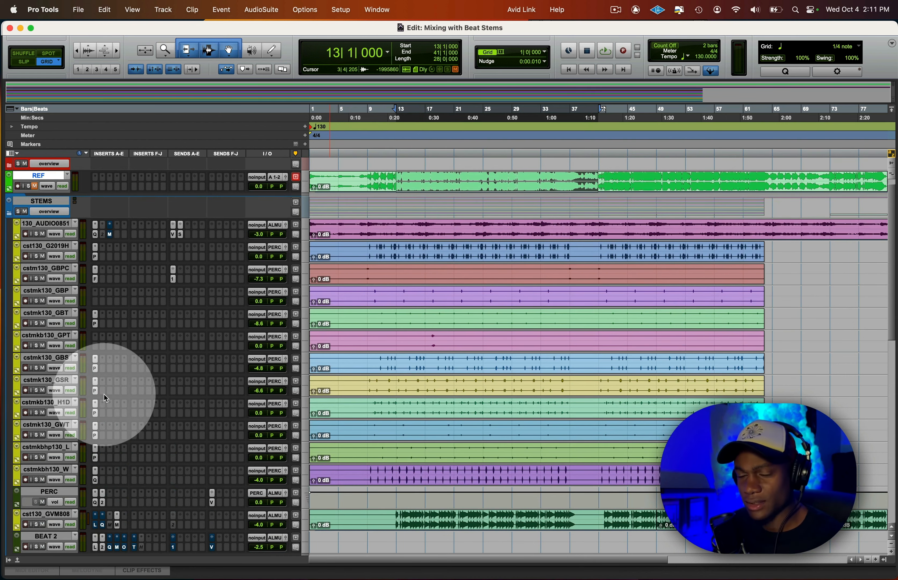
{"action": "scroll", "coordinate": [104, 394], "scroll_direction": "down", "scroll_amount": 4}
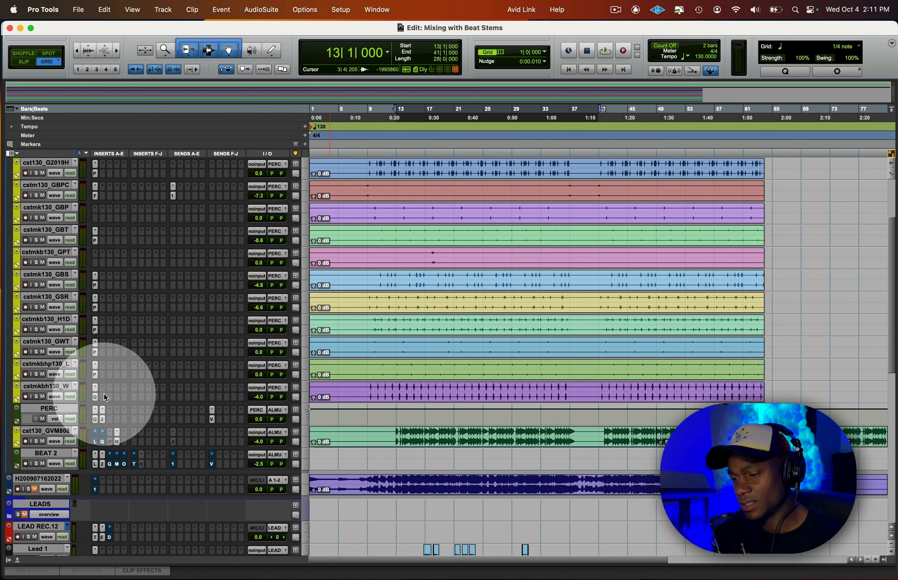
{"action": "scroll", "coordinate": [105, 394], "scroll_direction": "down", "scroll_amount": 4}
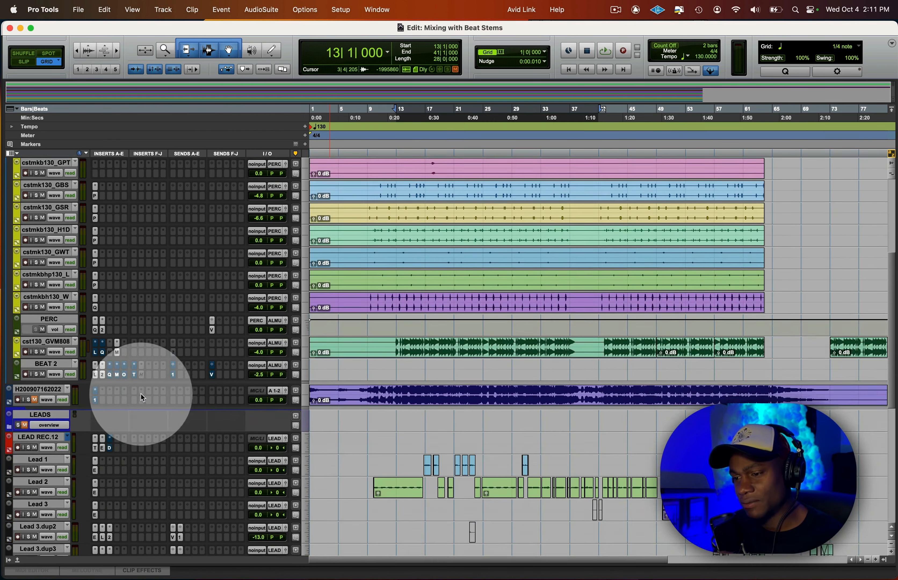
{"action": "scroll", "coordinate": [141, 393], "scroll_direction": "up", "scroll_amount": 7}
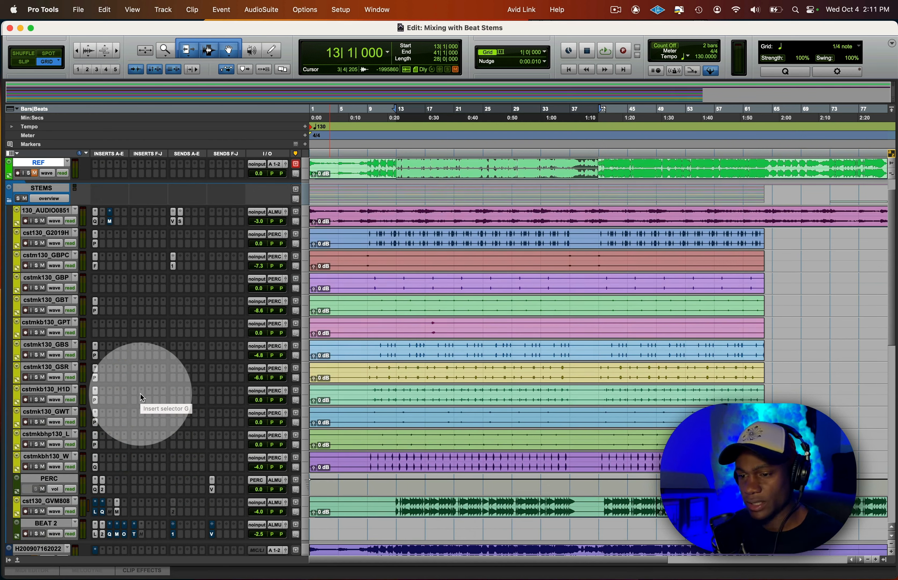
Solo the percussion stems from cst130_G2019H through cstmkbh130_W, audition them from bar 13, and clear the solos
{"action": "left_click", "coordinate": [44, 209]}
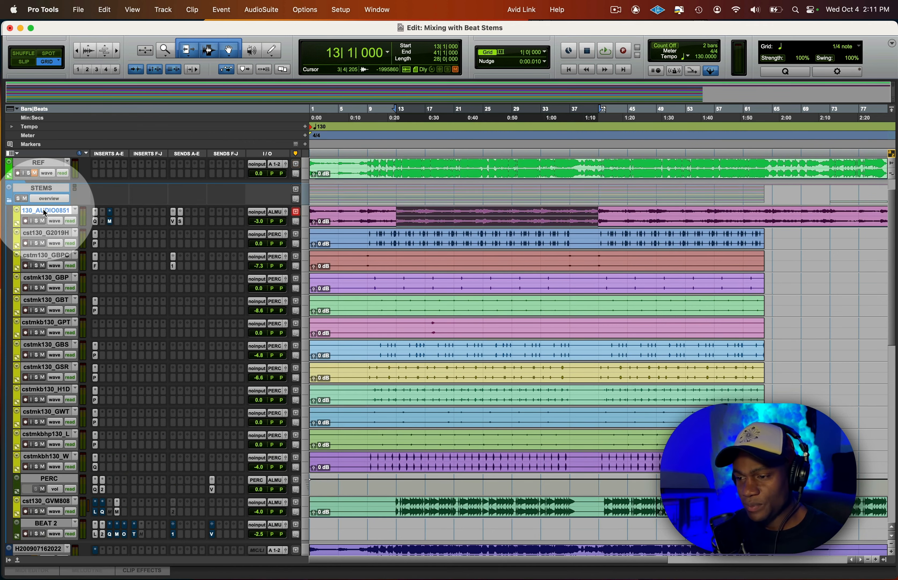
{"action": "left_click", "coordinate": [55, 459], "text": "shift"}
{"action": "left_click", "coordinate": [59, 214], "text": "super"}
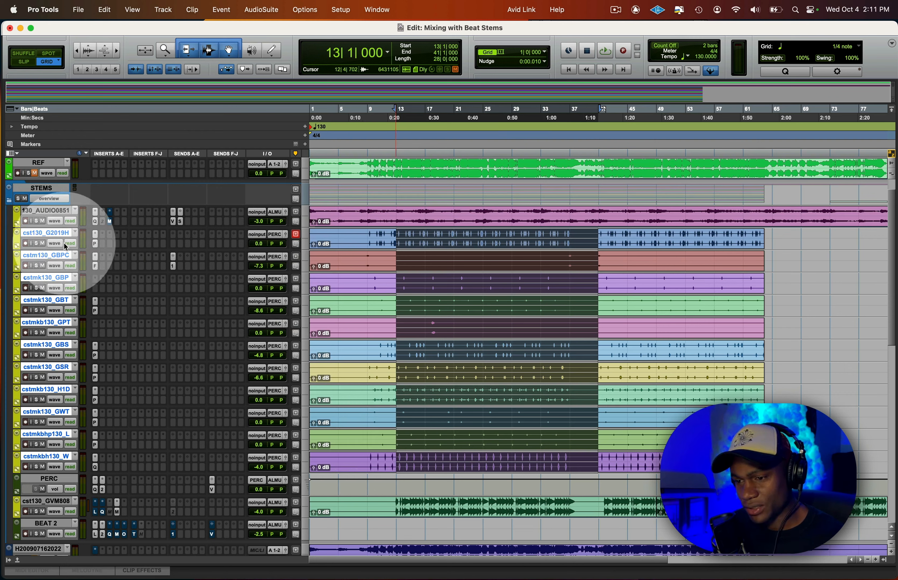
{"action": "key", "text": "space"}
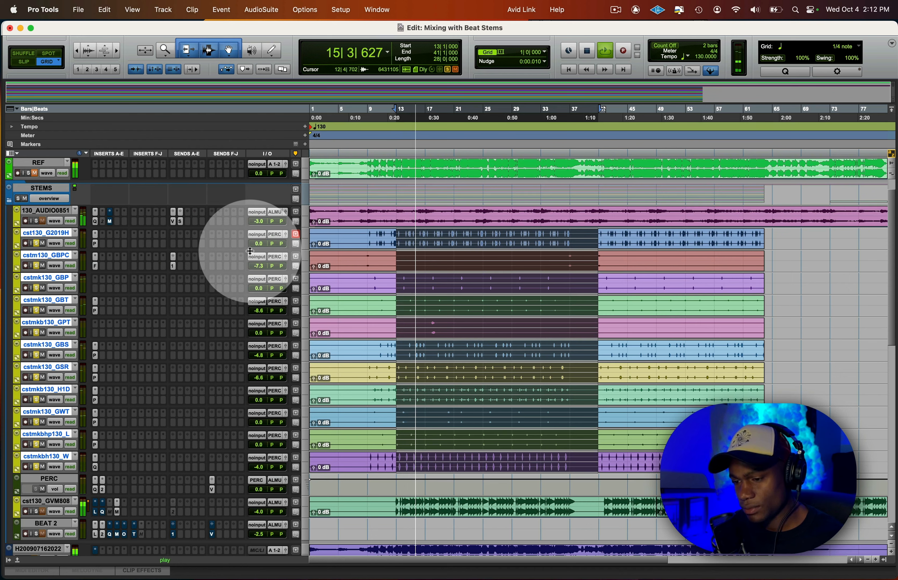
{"action": "key", "text": "shift+s"}
{"action": "key", "text": "space"}
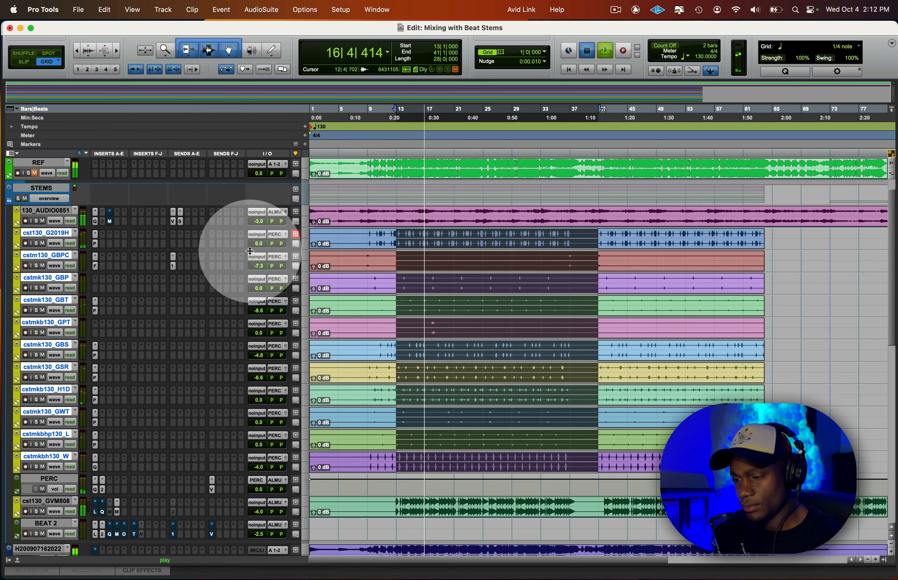
Solo the 130_AUDIO0851 stem, audition it from bar 16, clear the solo and stop playback
{"action": "left_click", "coordinate": [418, 217]}
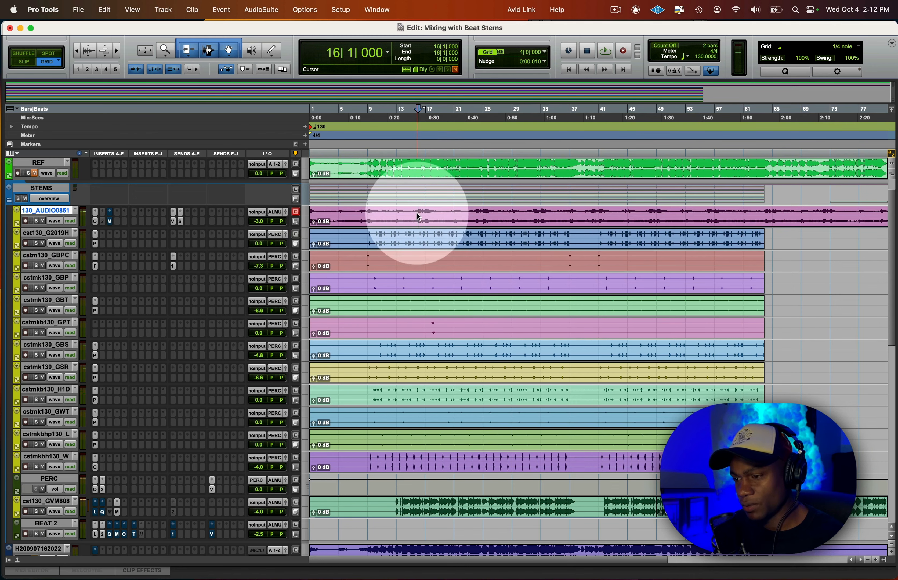
{"action": "key", "text": "shift+s"}
{"action": "key", "text": "space"}
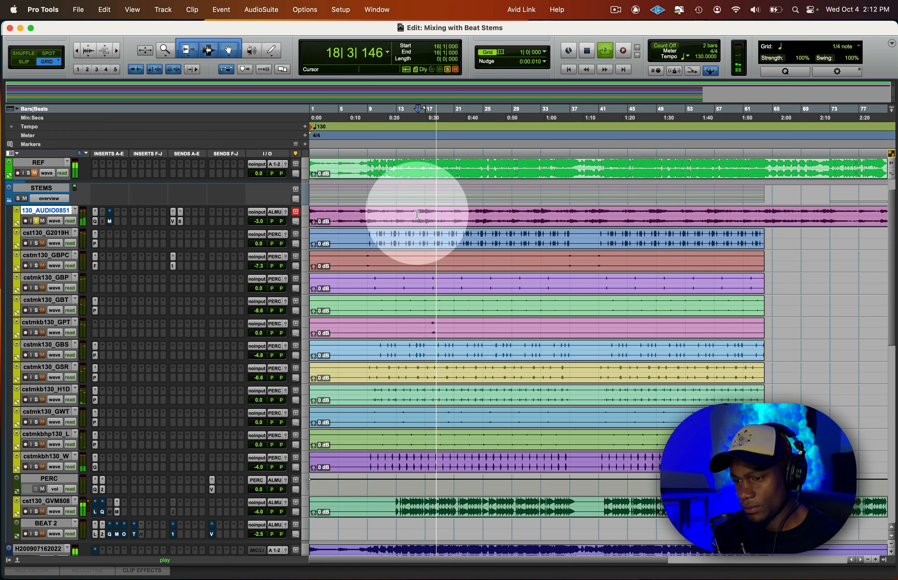
{"action": "scroll", "coordinate": [445, 320], "scroll_direction": "up", "scroll_amount": 1}
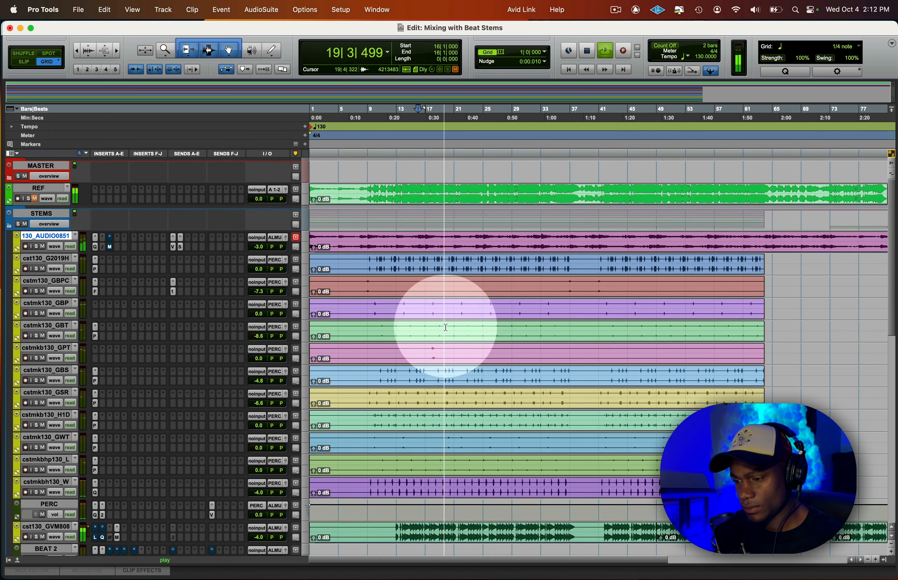
{"action": "scroll", "coordinate": [445, 325], "scroll_direction": "down", "scroll_amount": 2}
{"action": "key", "text": "space"}
Solo the cst130_GVM808 stem, audition it from bar 18, and clear the solo
{"action": "left_click", "coordinate": [433, 486]}
{"action": "key", "text": "shift+s"}
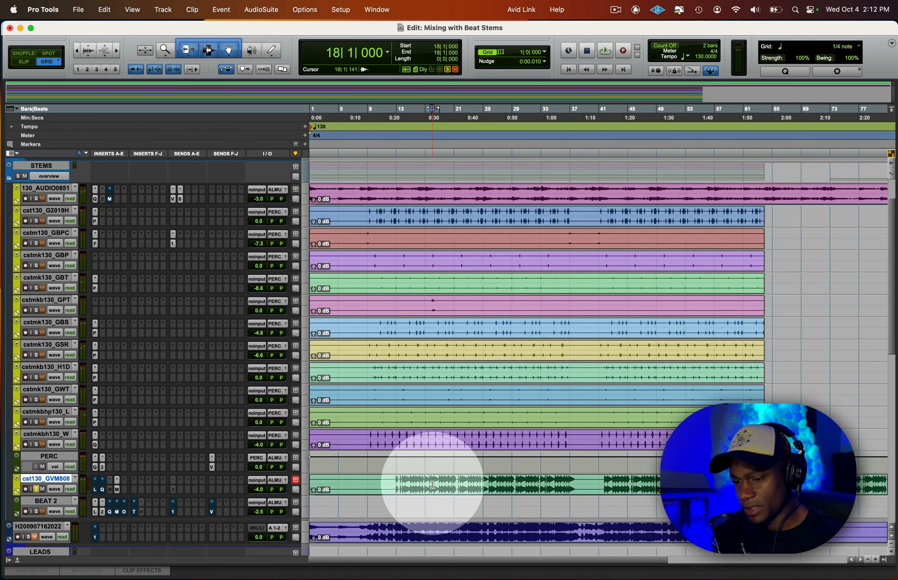
{"action": "key", "text": "space"}
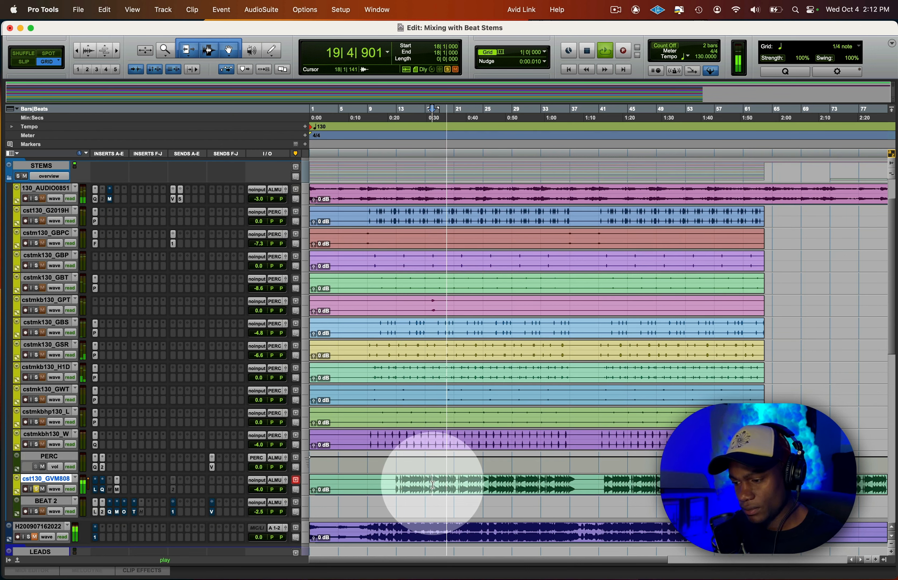
{"action": "key", "text": "space"}
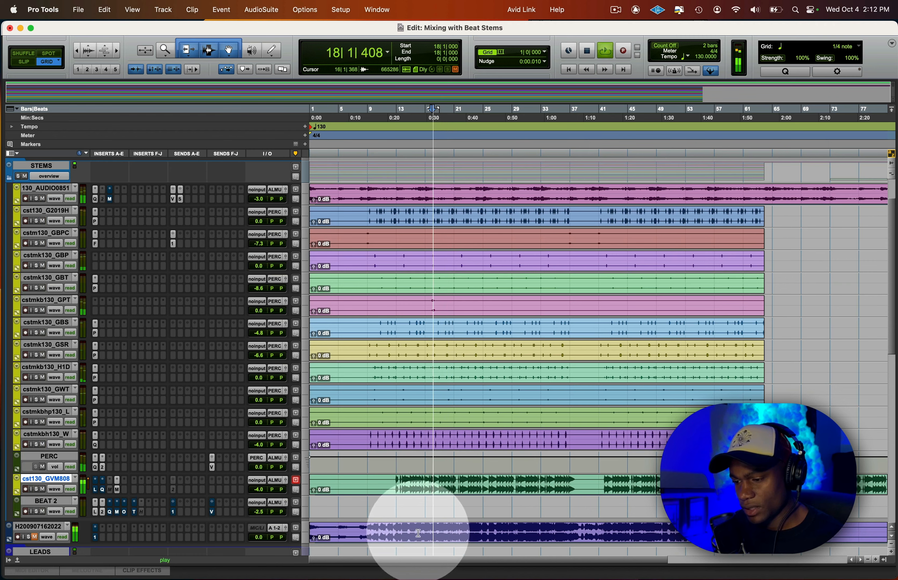
{"action": "left_click_drag", "start_coordinate": [410, 534], "coordinate": [544, 538]}
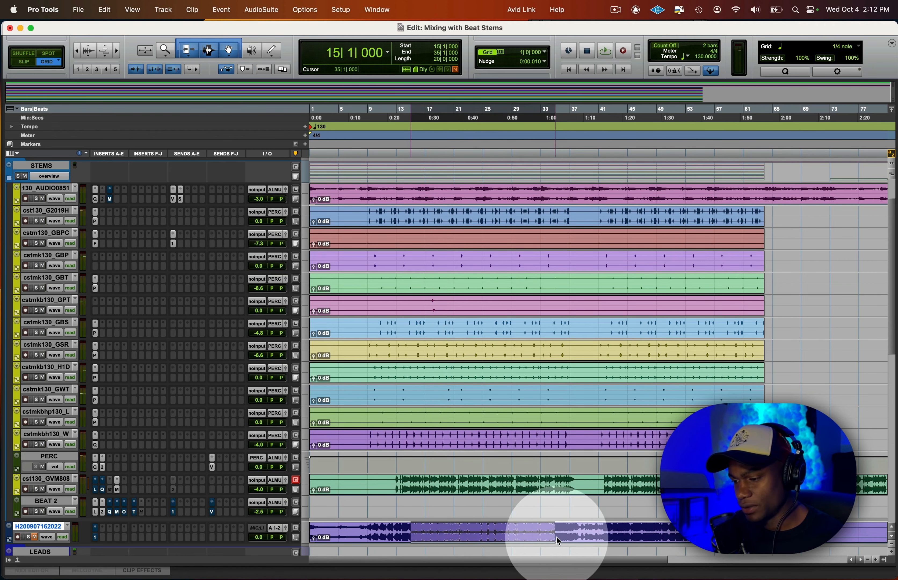
{"action": "left_click", "coordinate": [411, 532]}
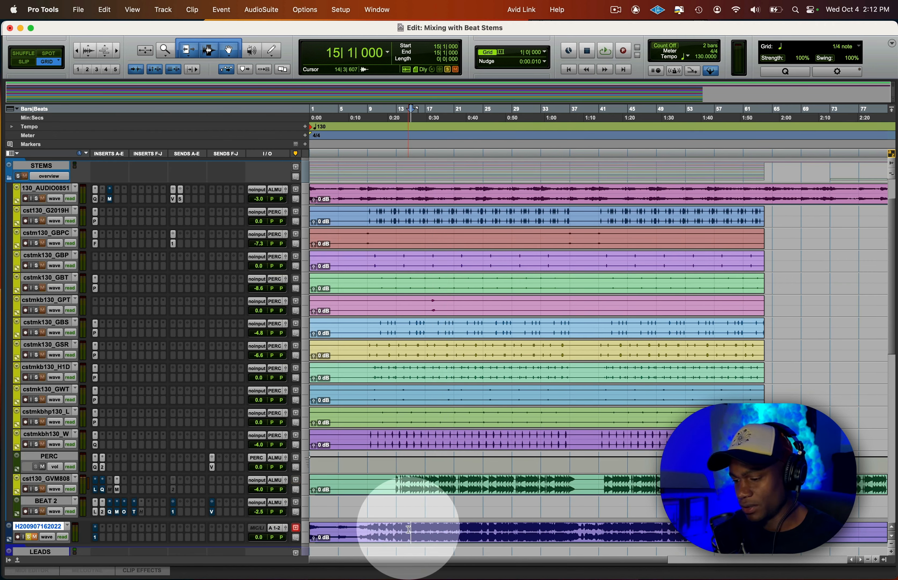
{"action": "key", "text": "space"}
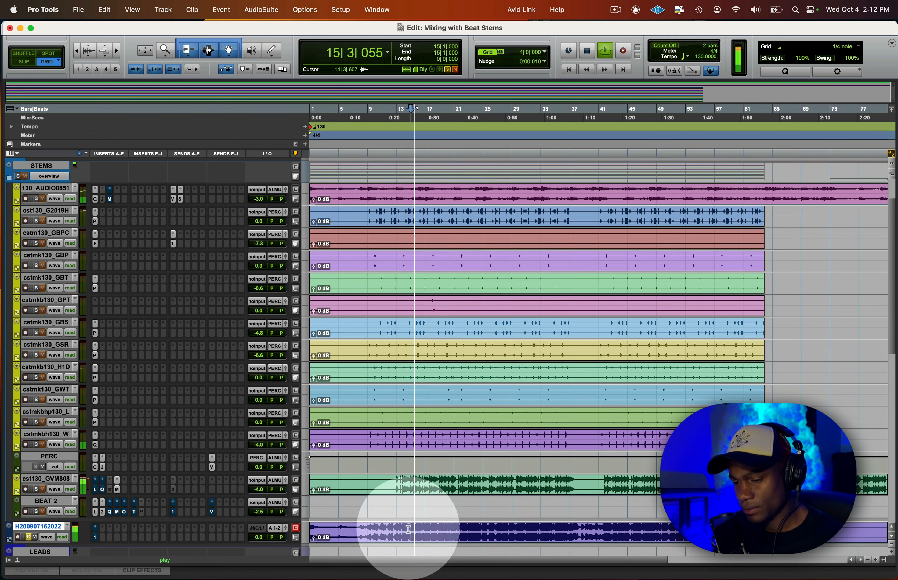
{"action": "key", "text": "space"}
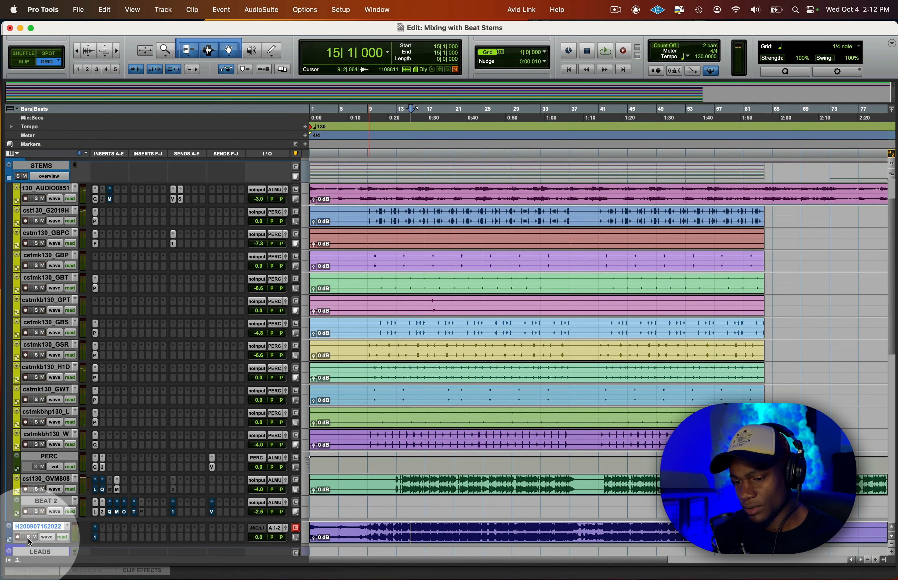
{"action": "left_click", "coordinate": [35, 537]}
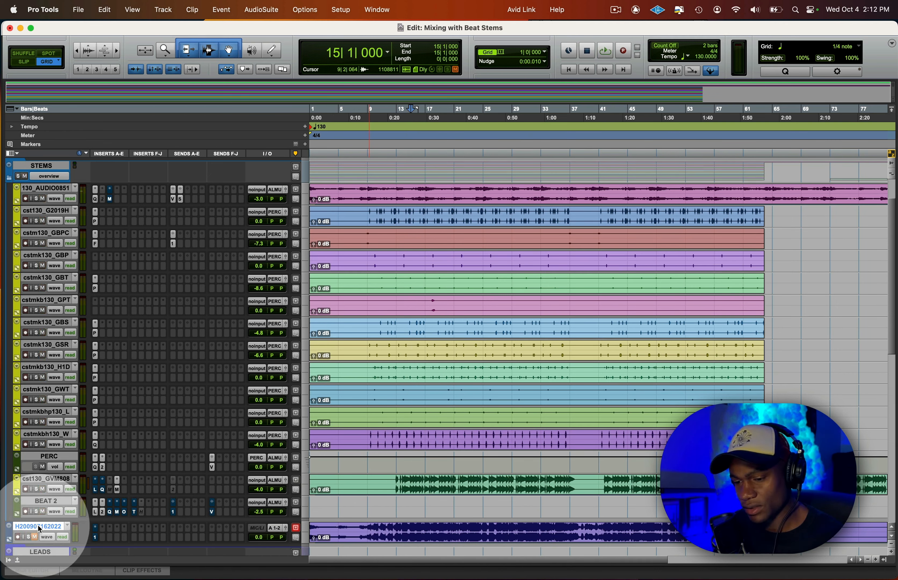
{"action": "right_click", "coordinate": [37, 526]}
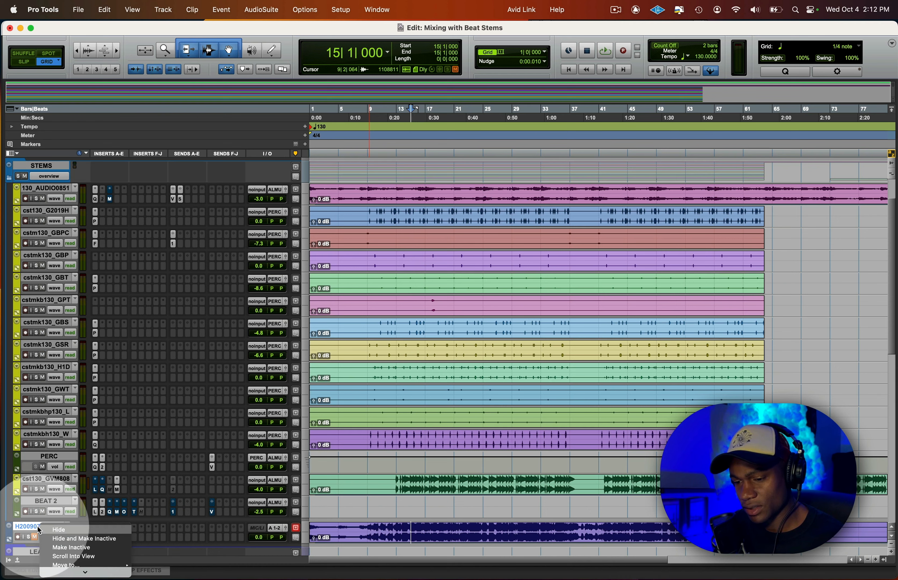
{"action": "left_click", "coordinate": [87, 548]}
{"action": "right_click", "coordinate": [56, 526]}
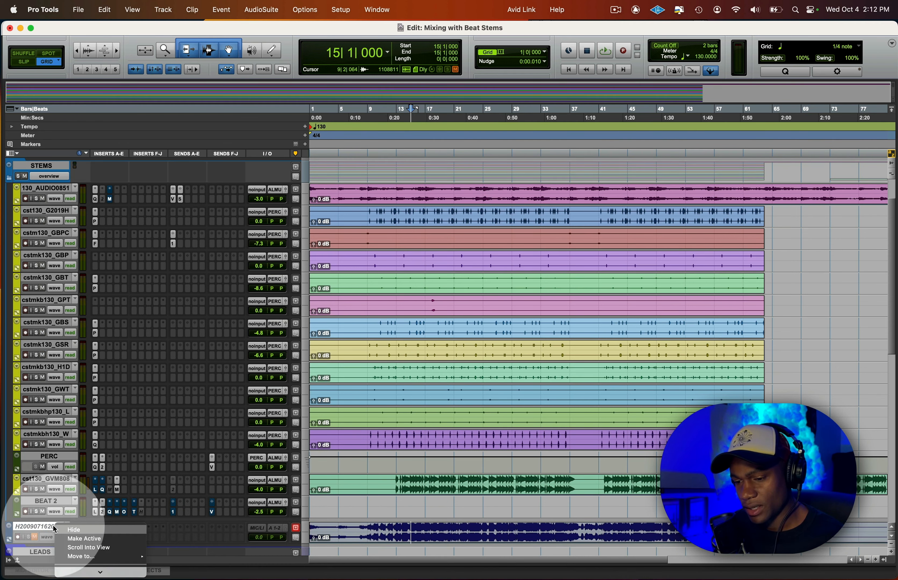
{"action": "left_click", "coordinate": [74, 530]}
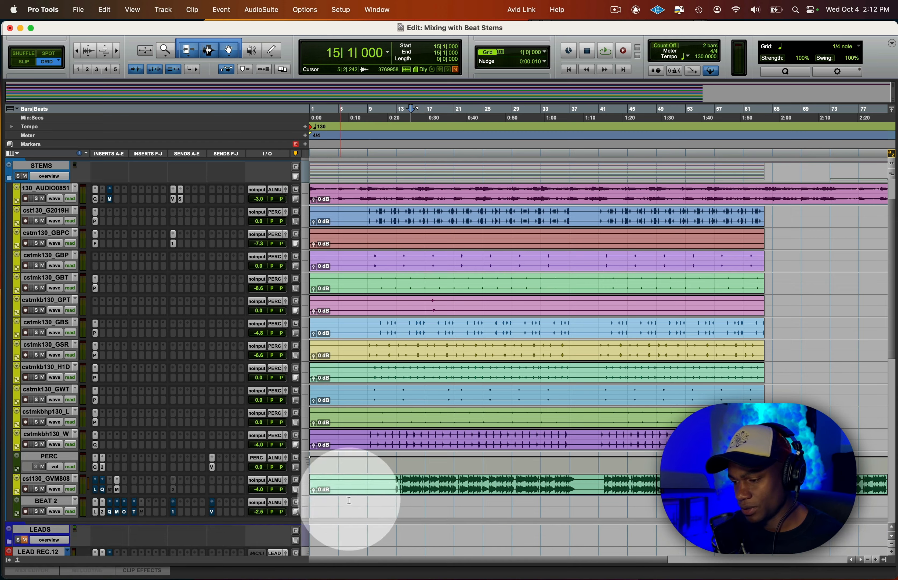
{"action": "scroll", "coordinate": [463, 466], "scroll_direction": "down", "scroll_amount": 3}
{"action": "scroll", "coordinate": [465, 471], "scroll_direction": "up", "scroll_amount": 6}
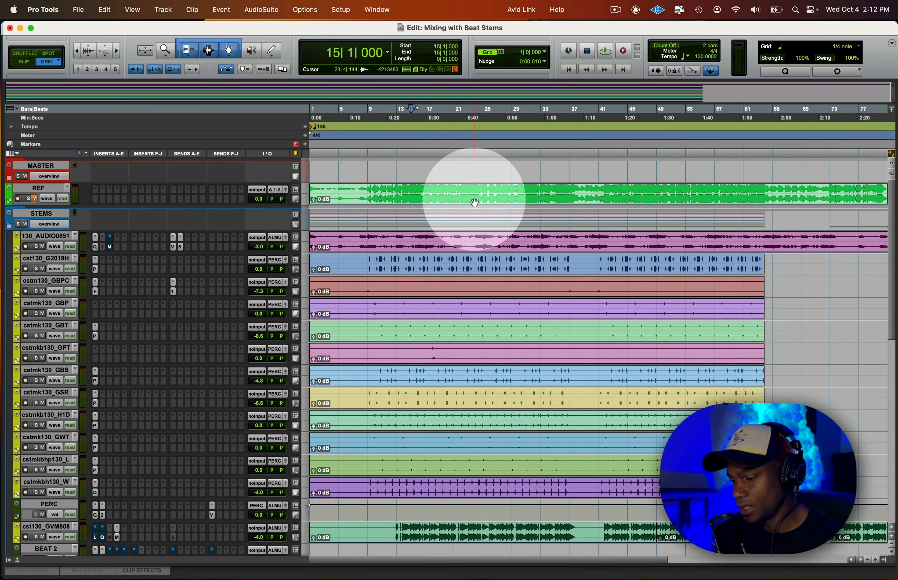
{"action": "left_click_drag", "start_coordinate": [505, 243], "coordinate": [556, 510]}
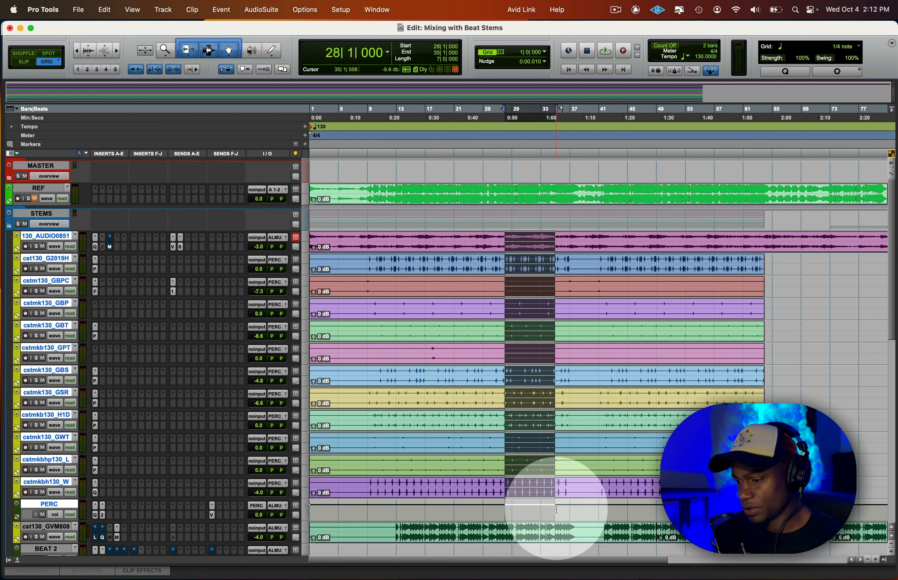
{"action": "left_click", "coordinate": [557, 491]}
{"action": "left_click", "coordinate": [817, 409]}
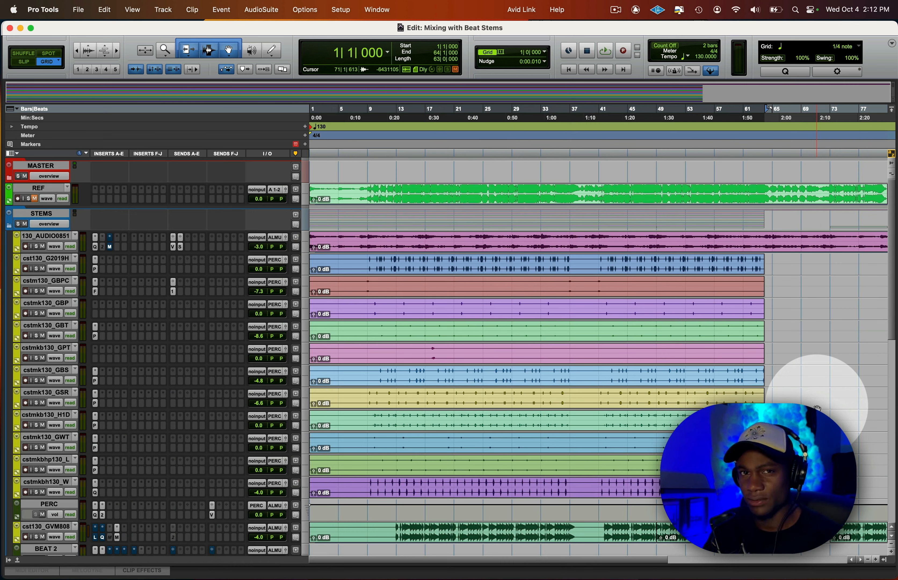
Mute the 130_AUDIO0851 and cst130_GVM808 stems, leave the edit cursor at bar 13, and save the session
{"action": "left_click", "coordinate": [43, 246]}
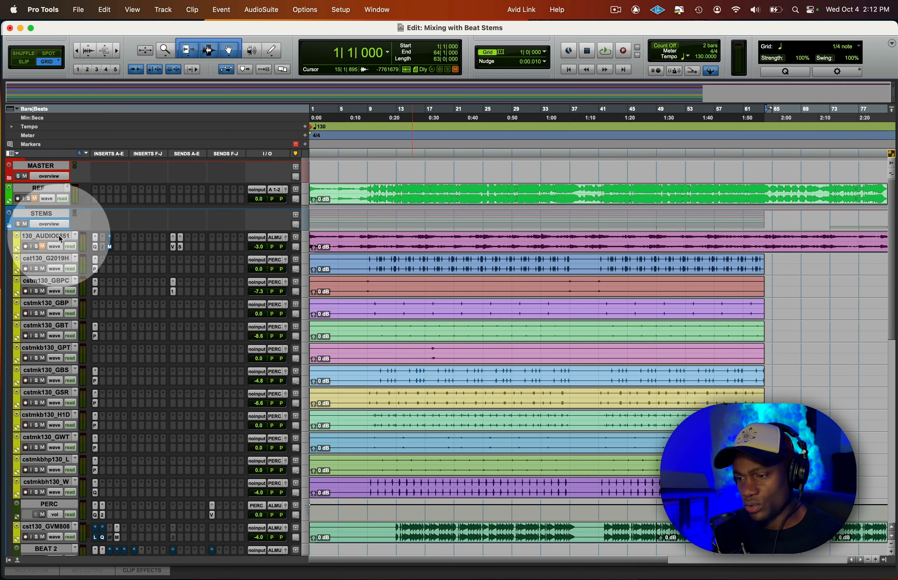
{"action": "left_click", "coordinate": [43, 538]}
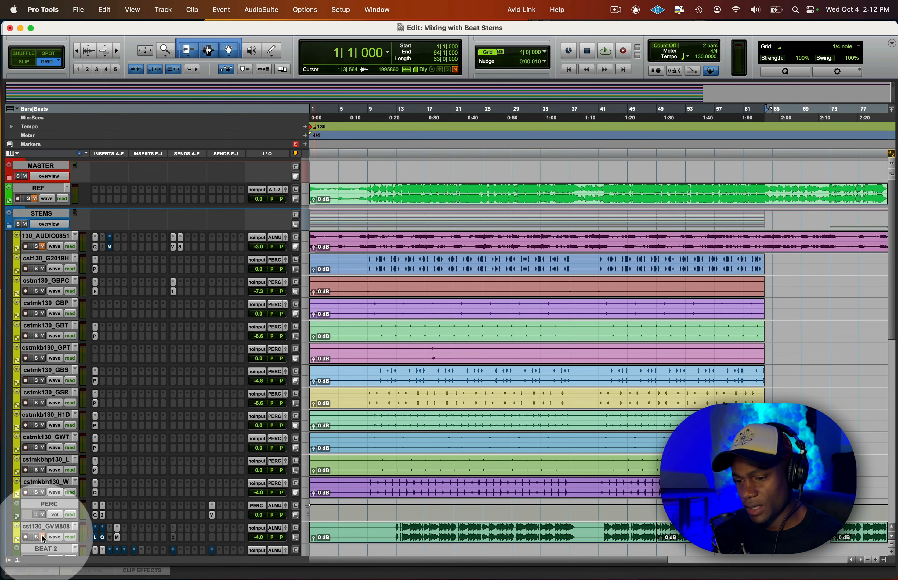
{"action": "left_click", "coordinate": [398, 259]}
{"action": "key", "text": "super+s"}
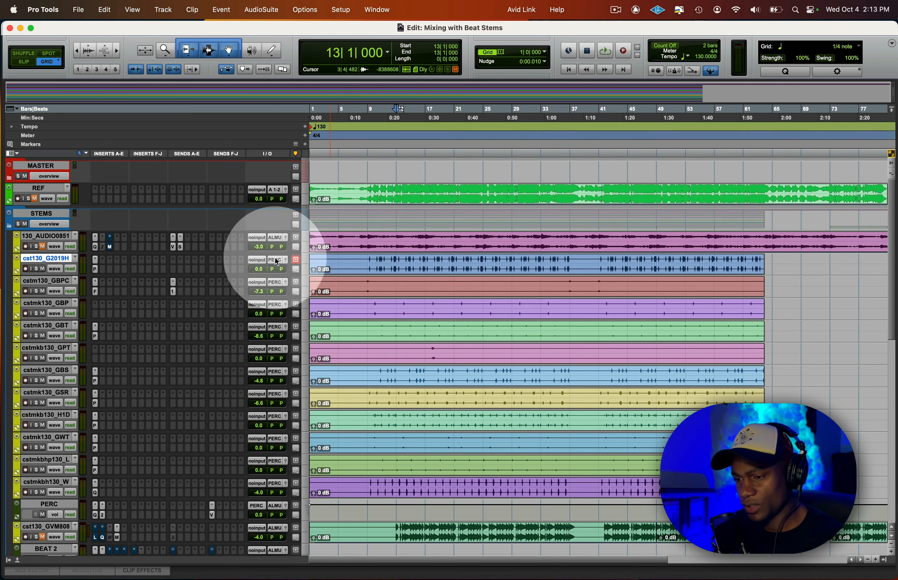
Select the PERC track and examine the EQ curve in its FabFilter Pro-Q 3 insert
{"action": "left_click", "coordinate": [64, 506]}
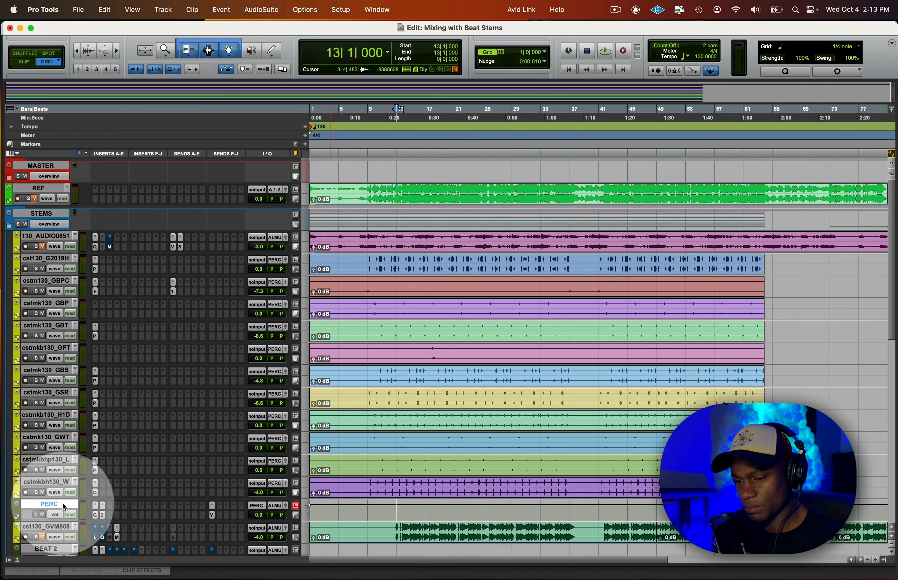
{"action": "left_click", "coordinate": [96, 515]}
{"action": "left_click_drag", "start_coordinate": [428, 24], "coordinate": [385, 24]}
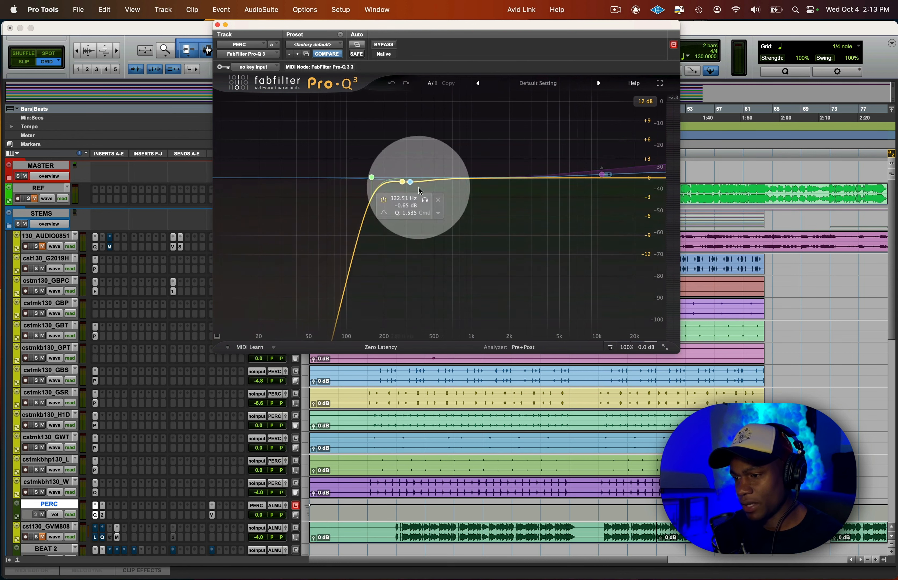
{"action": "left_click", "coordinate": [217, 25]}
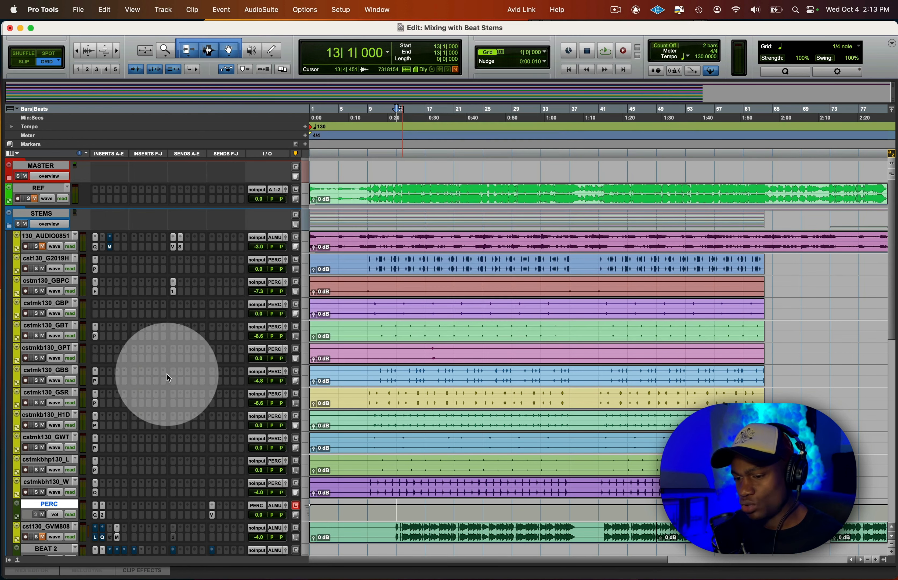
Examine the PanMan auto-pan settings on the cstmk130_GBT and cstmk130_GBS stems
{"action": "left_click", "coordinate": [95, 336]}
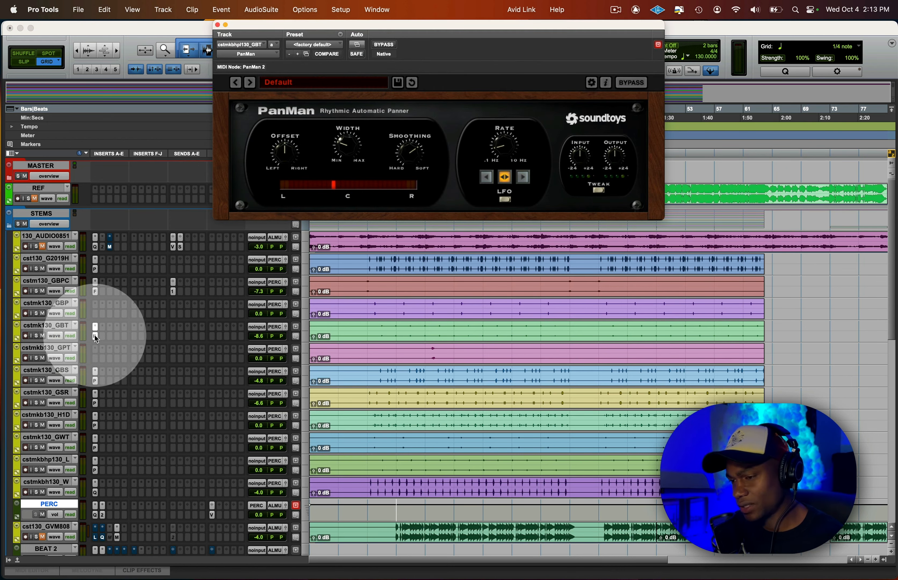
{"action": "left_click", "coordinate": [95, 337]}
{"action": "left_click", "coordinate": [96, 382]}
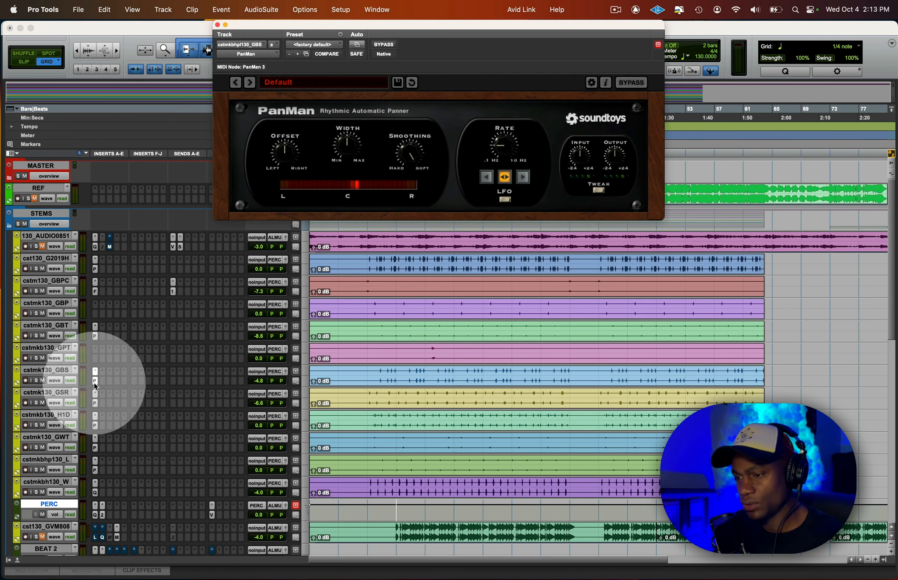
{"action": "left_click", "coordinate": [94, 383]}
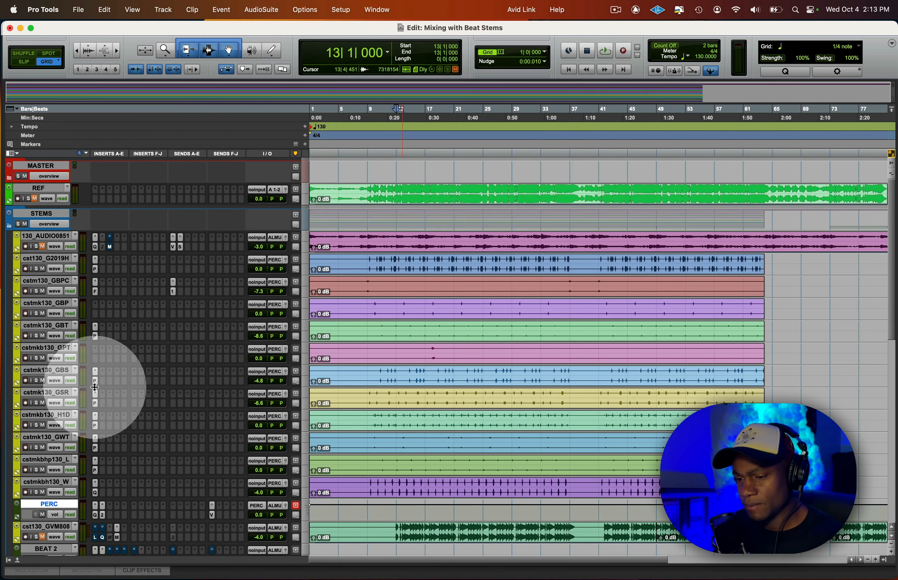
Examine the PanMan settings on the remaining panned percussion stems, including cstmkbhp130_L, cstmk130_GWT and cstmkb130_H1D, and close the plug-in windows
{"action": "left_click", "coordinate": [95, 469]}
{"action": "left_click", "coordinate": [95, 448], "text": "shift"}
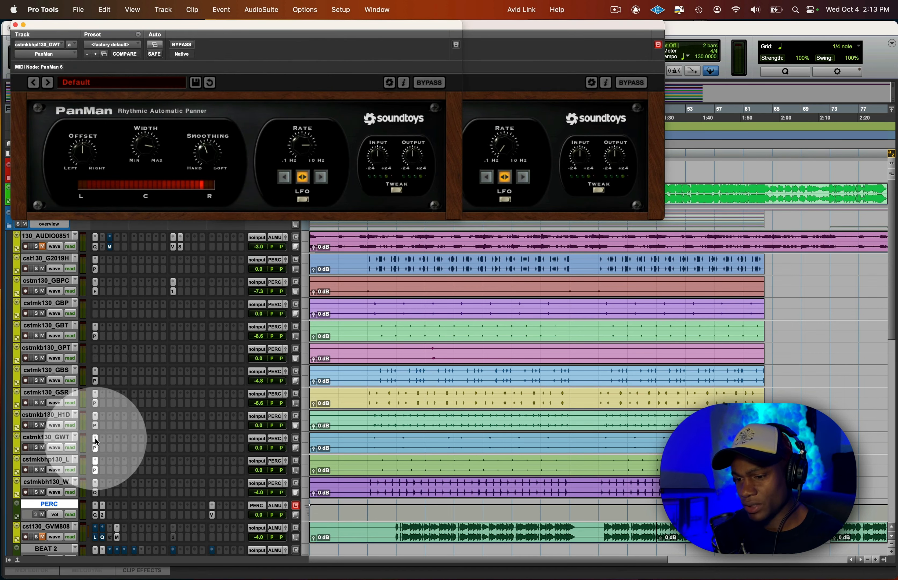
{"action": "left_click", "coordinate": [95, 404]}
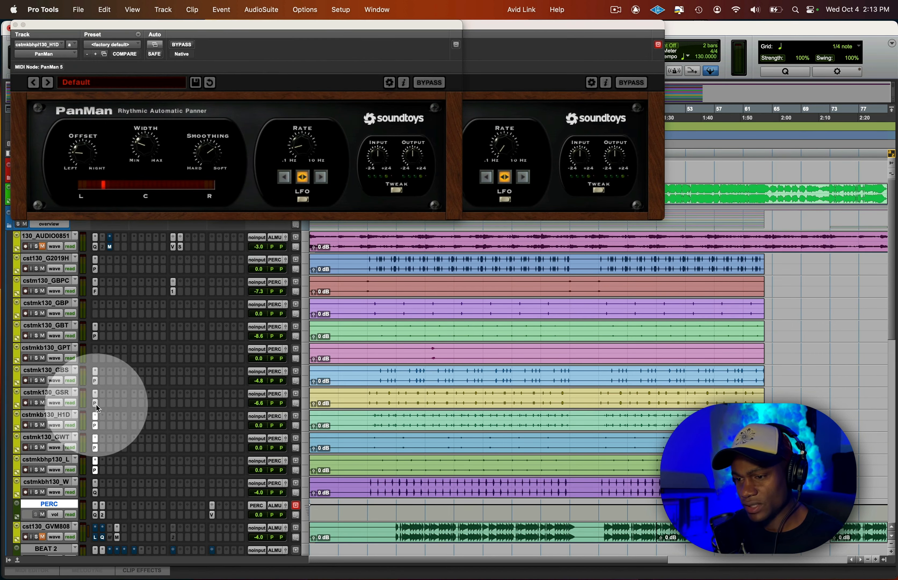
{"action": "left_click", "coordinate": [95, 383]}
{"action": "left_click", "coordinate": [96, 385]}
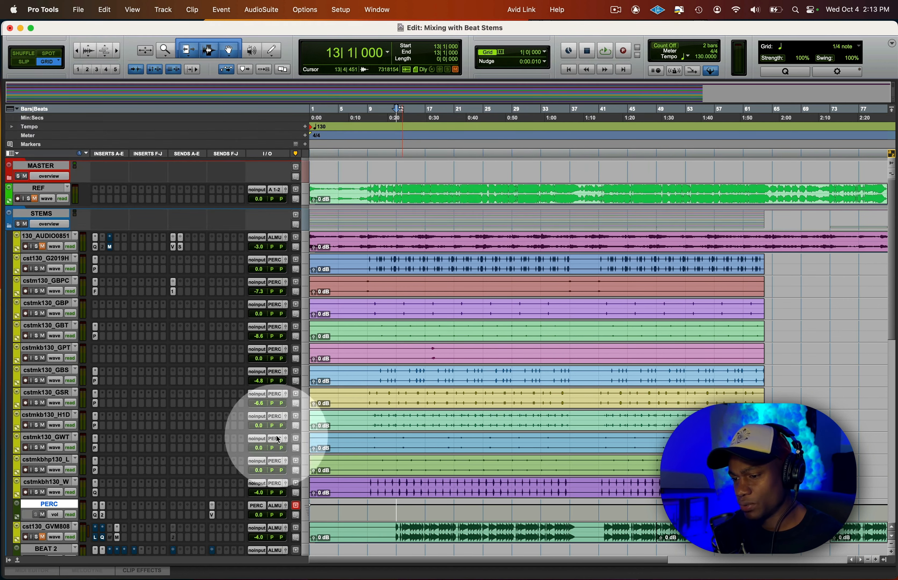
Audition the percussion stems from bar 13 with the melody and 808 stems muted, then stop playback
{"action": "left_click_drag", "start_coordinate": [396, 377], "coordinate": [565, 379]}
{"action": "left_click", "coordinate": [565, 378]}
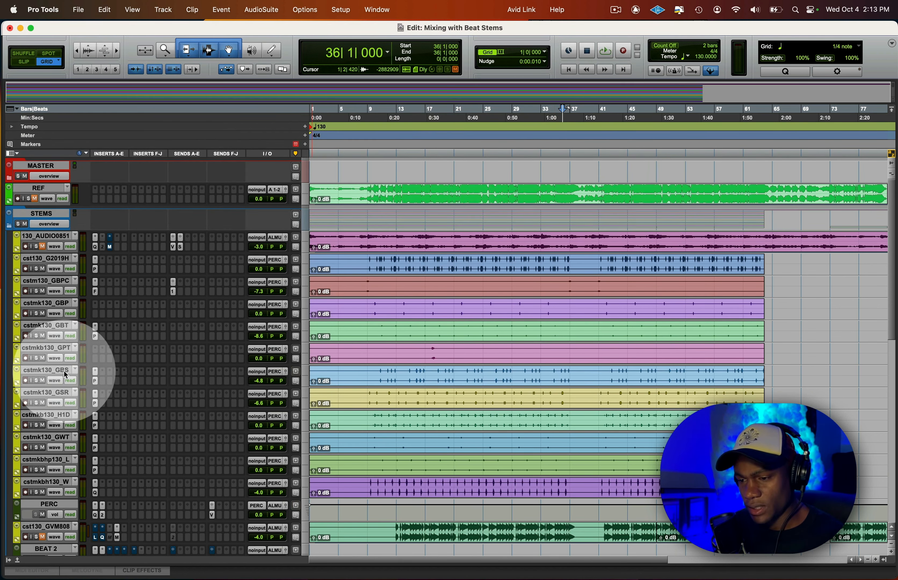
{"action": "left_click", "coordinate": [326, 403]}
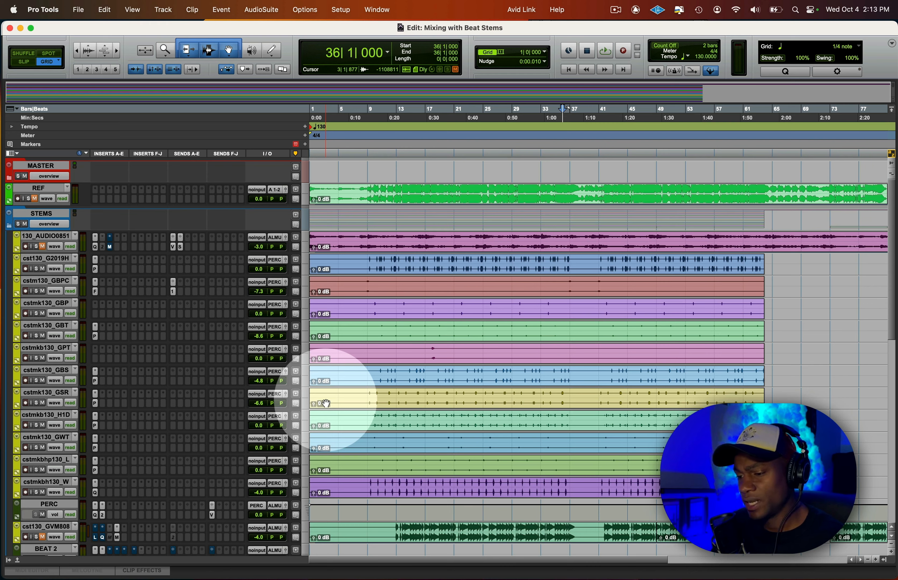
{"action": "left_click", "coordinate": [401, 394]}
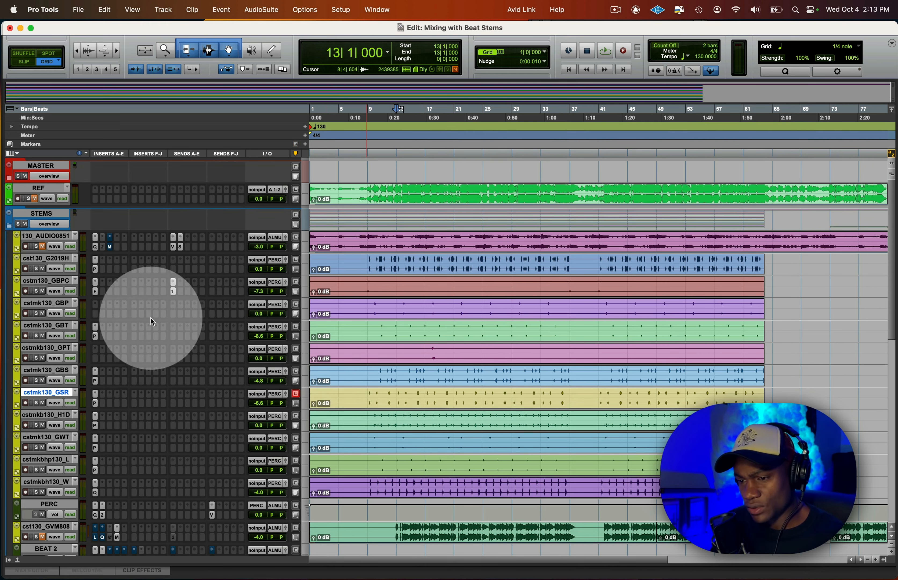
{"action": "key", "text": "space"}
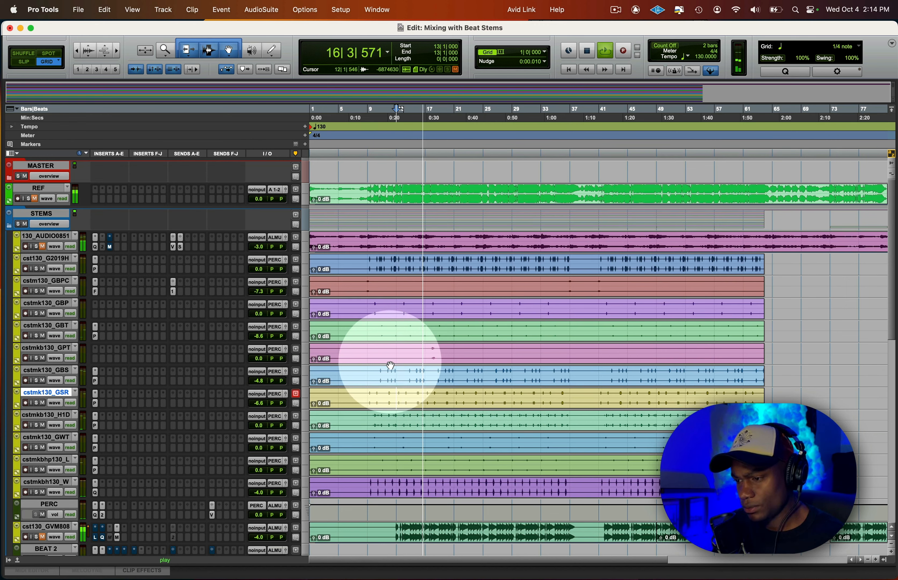
{"action": "key", "text": "space"}
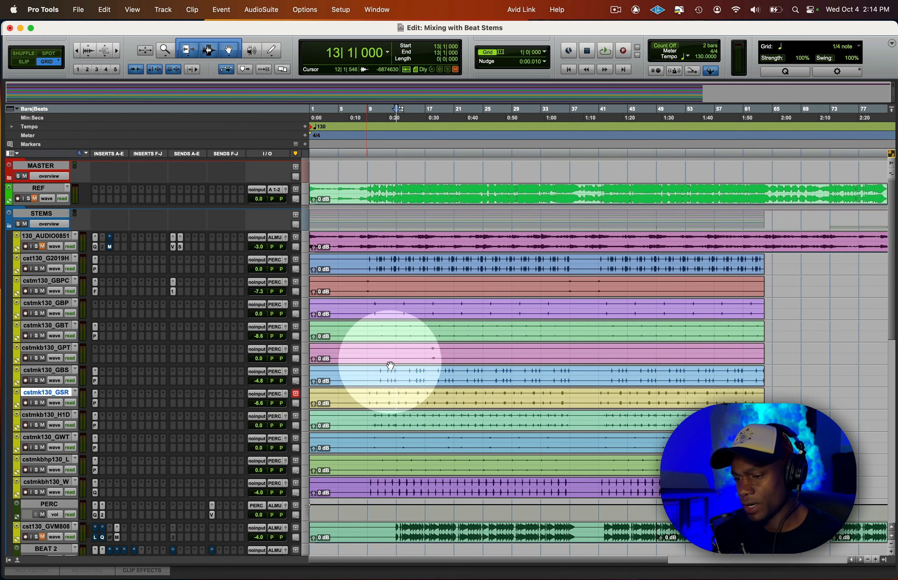
Select and unmute the cst130_GVM808 stem and start playback from bar 13
{"action": "scroll", "coordinate": [391, 358], "scroll_direction": "down", "scroll_amount": 1}
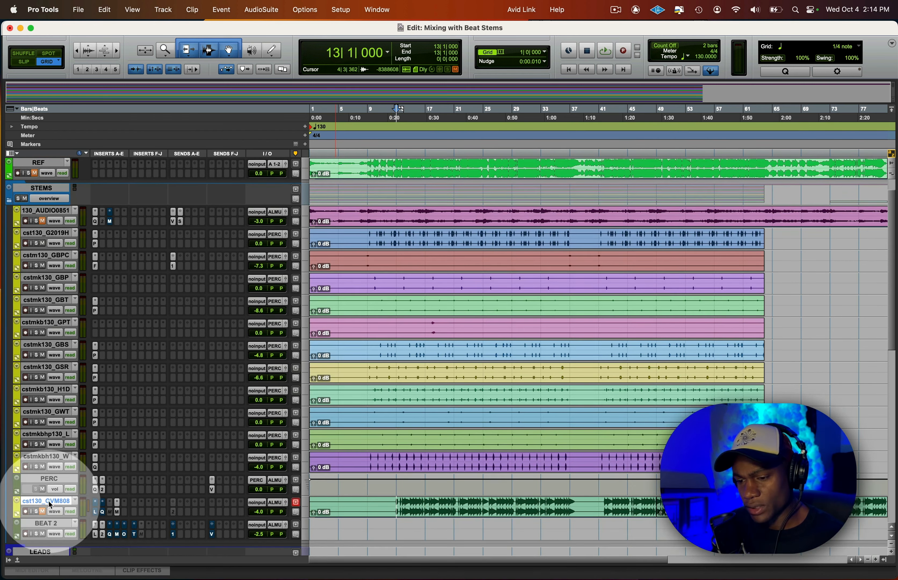
{"action": "left_click", "coordinate": [45, 502]}
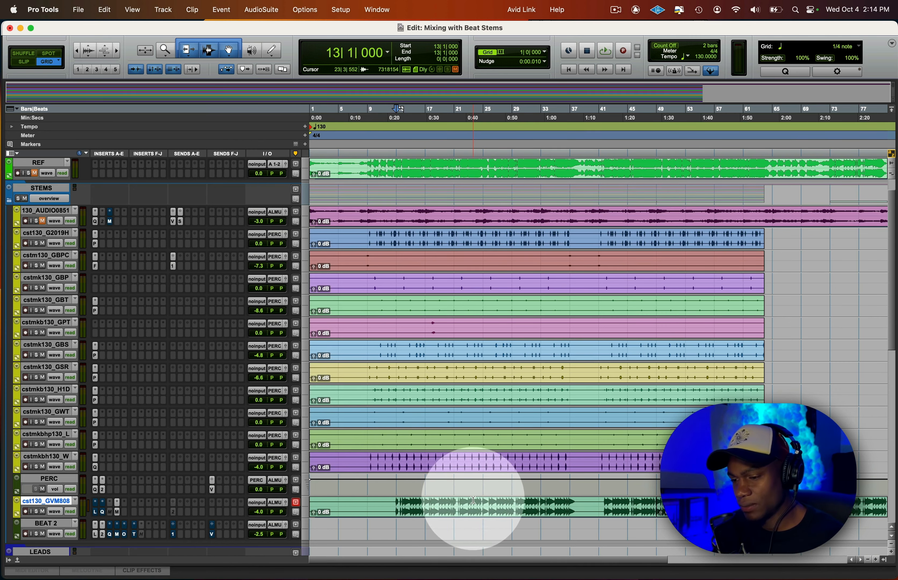
{"action": "scroll", "coordinate": [453, 491], "scroll_direction": "down", "scroll_amount": 3}
{"action": "key", "text": "space"}
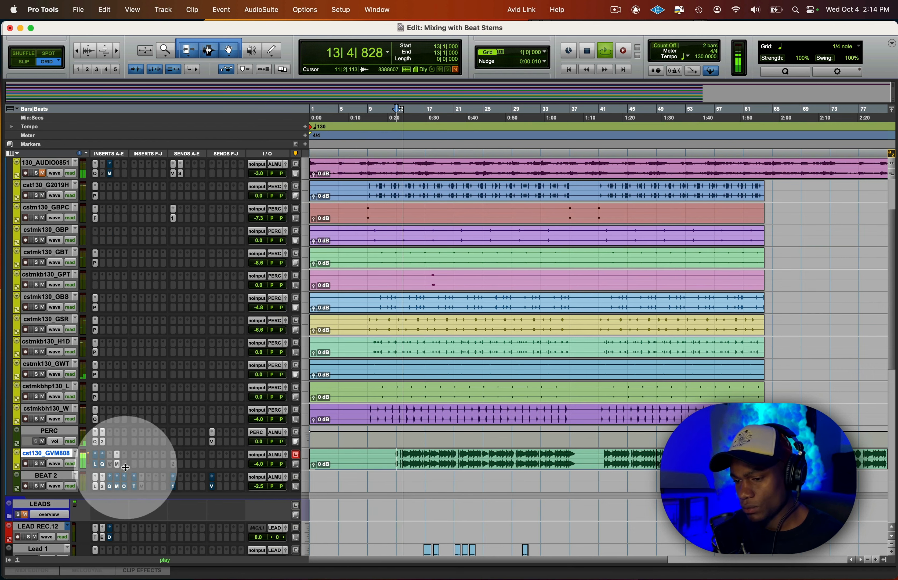
Open FabFilter Pro-MB on the cst130_GVM808 stem, bypass it during playback, and stop playback
{"action": "left_click", "coordinate": [117, 464]}
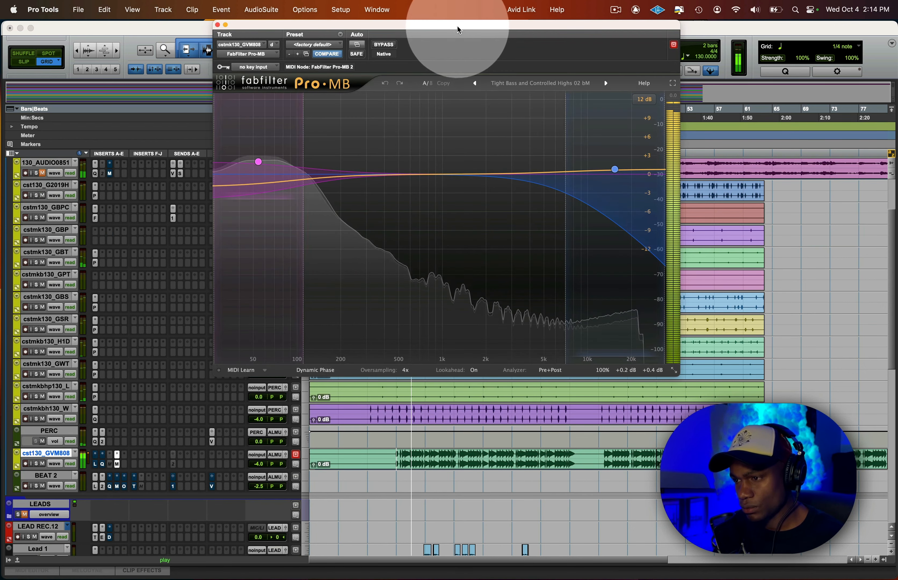
{"action": "left_click_drag", "start_coordinate": [458, 26], "coordinate": [396, 17]}
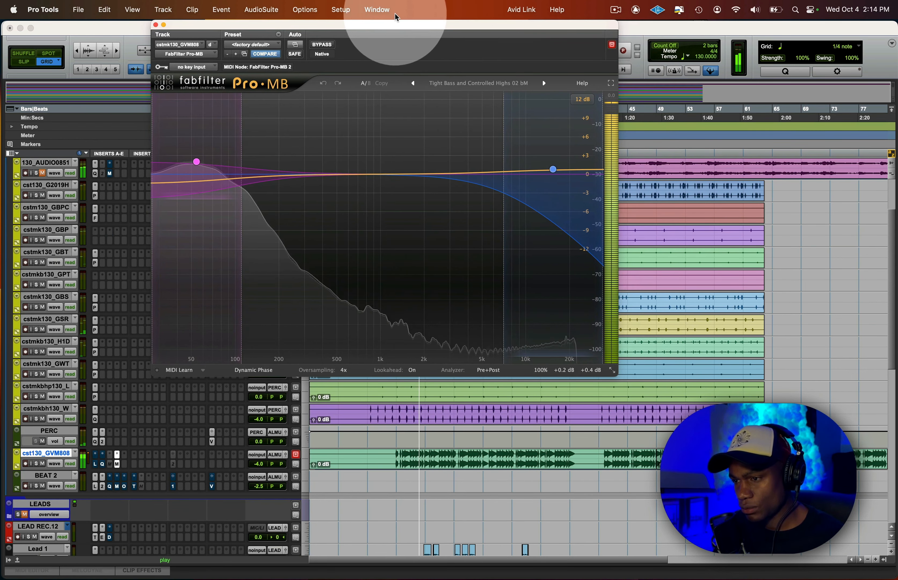
{"action": "left_click", "coordinate": [326, 45]}
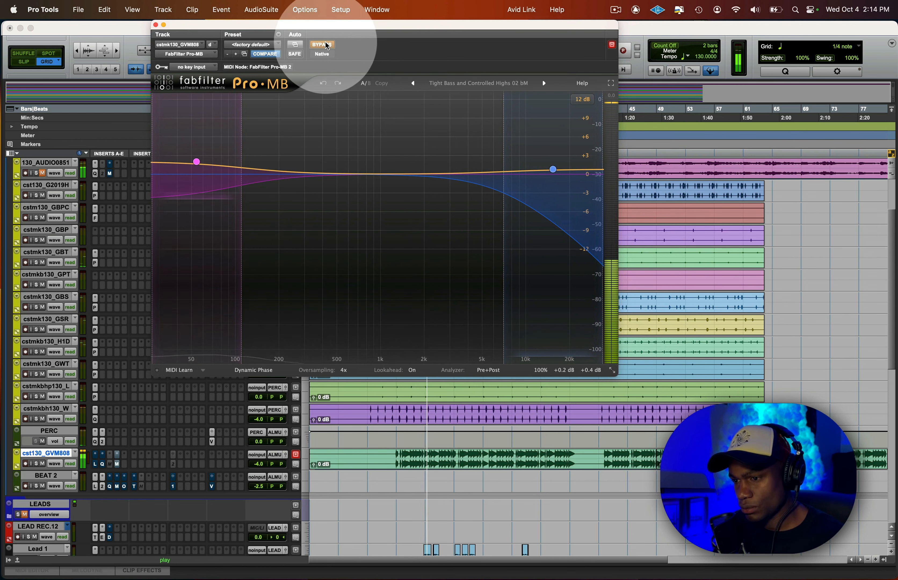
{"action": "key", "text": "space"}
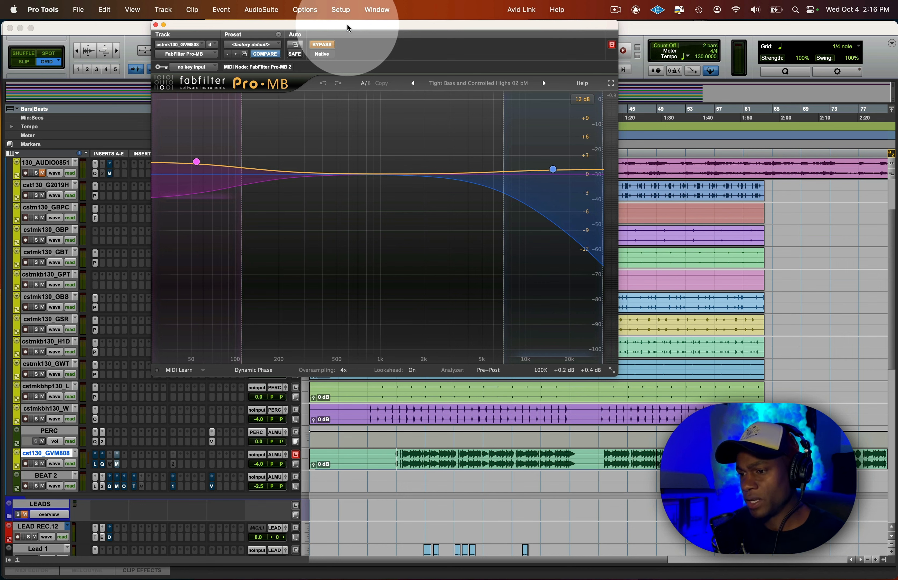
Play from bar 13 and toggle the Pro-MB bypass on the 808 stem to compare, then leave it active and close the plug-in
{"action": "left_click", "coordinate": [699, 276]}
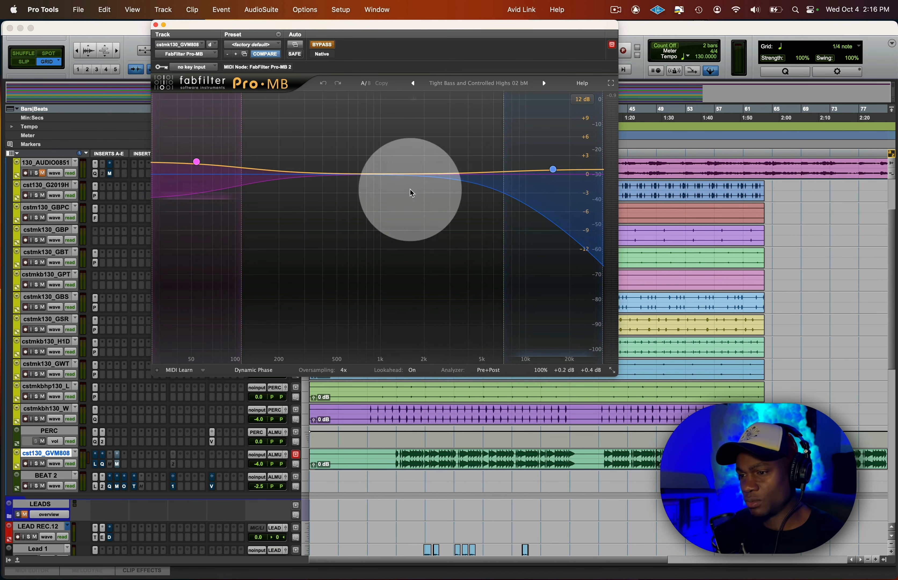
{"action": "left_click_drag", "start_coordinate": [364, 34], "coordinate": [489, 7]}
{"action": "key", "text": "space"}
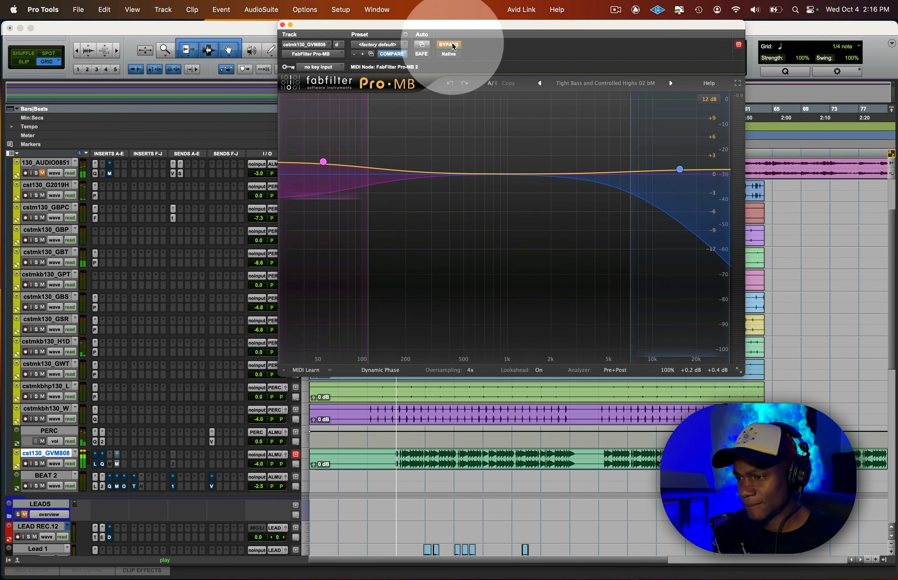
{"action": "left_click", "coordinate": [454, 45]}
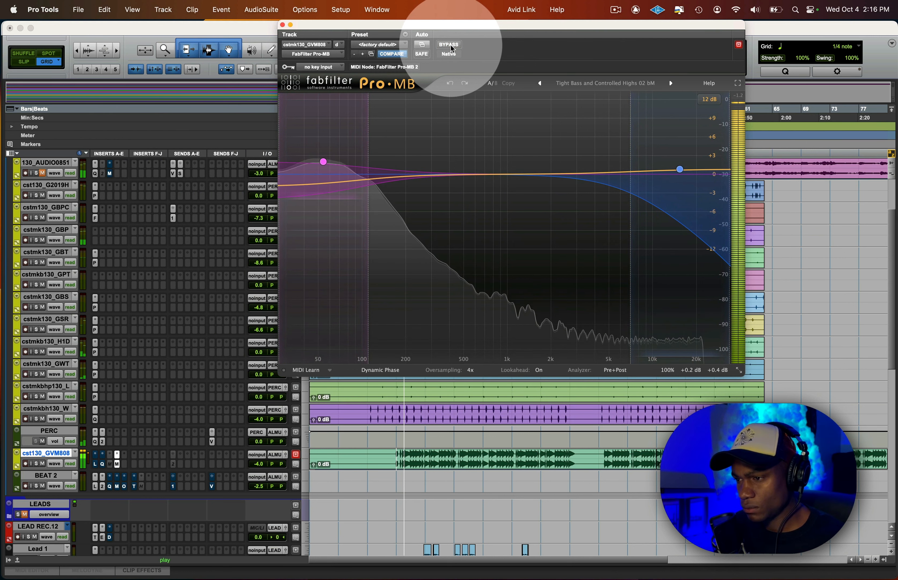
{"action": "left_click", "coordinate": [452, 45]}
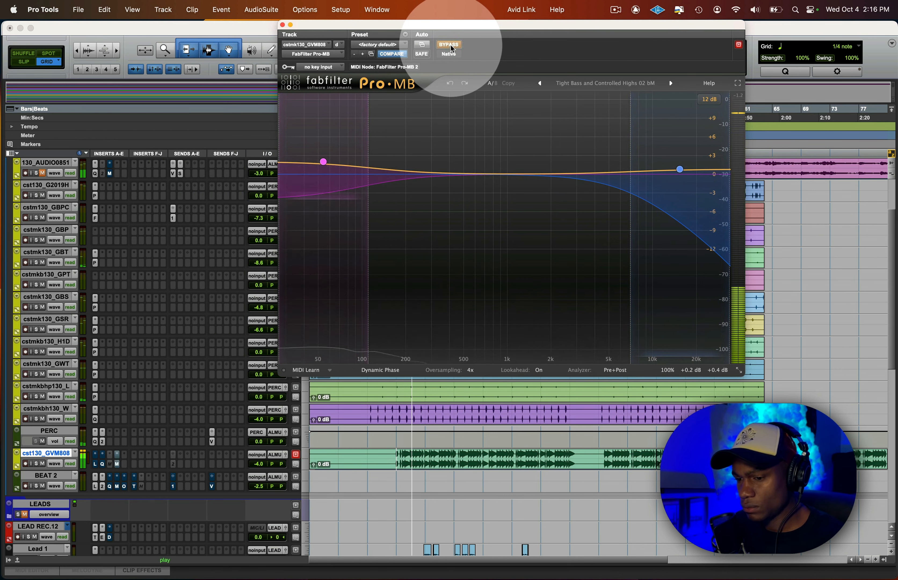
{"action": "left_click", "coordinate": [453, 45]}
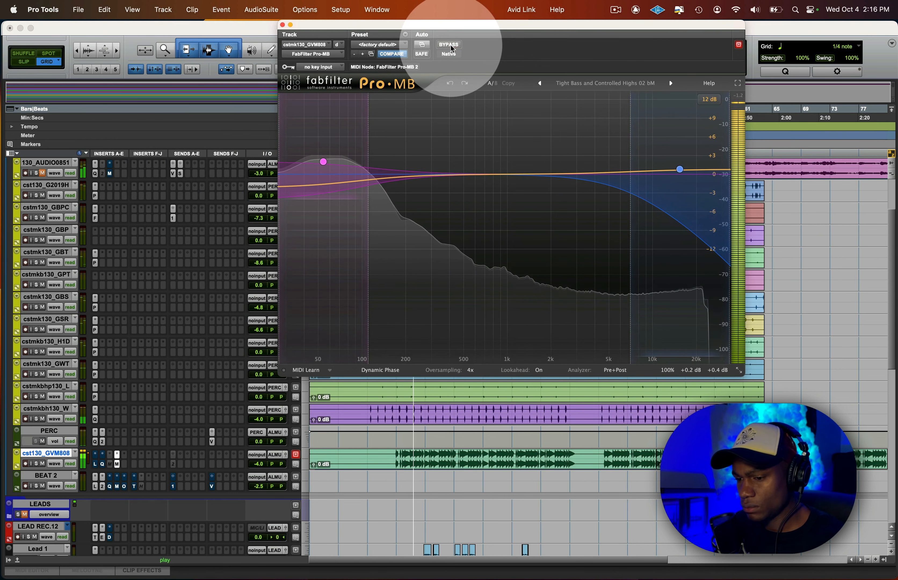
{"action": "left_click", "coordinate": [283, 25]}
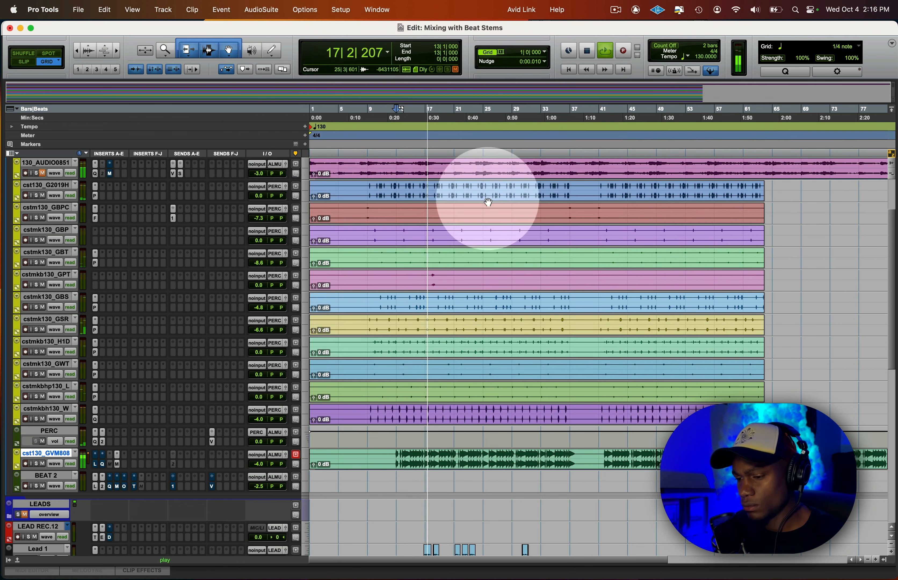
Recheck the Pro-MB settings on the cst130_GVM808 stem during playback, close the plug-in and stop playback
{"action": "left_click", "coordinate": [117, 464]}
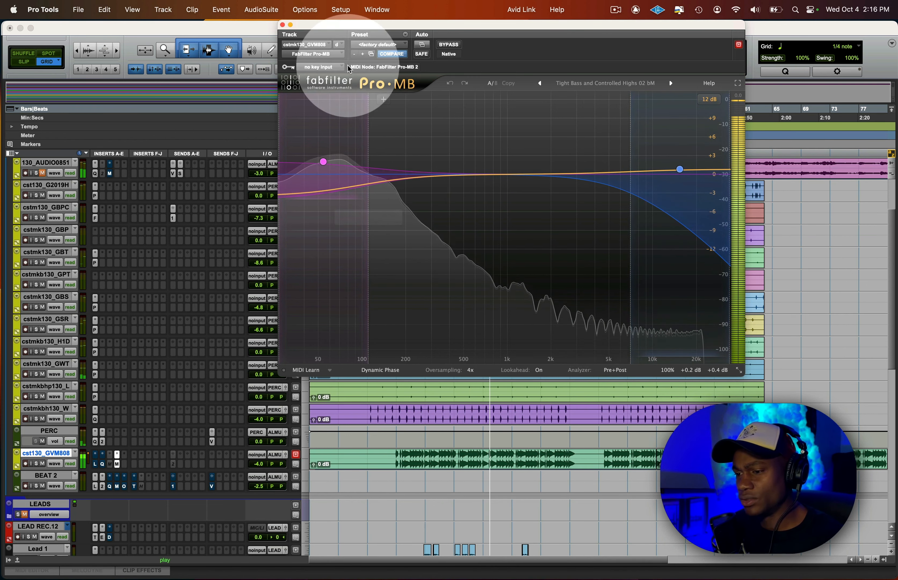
{"action": "left_click", "coordinate": [282, 24]}
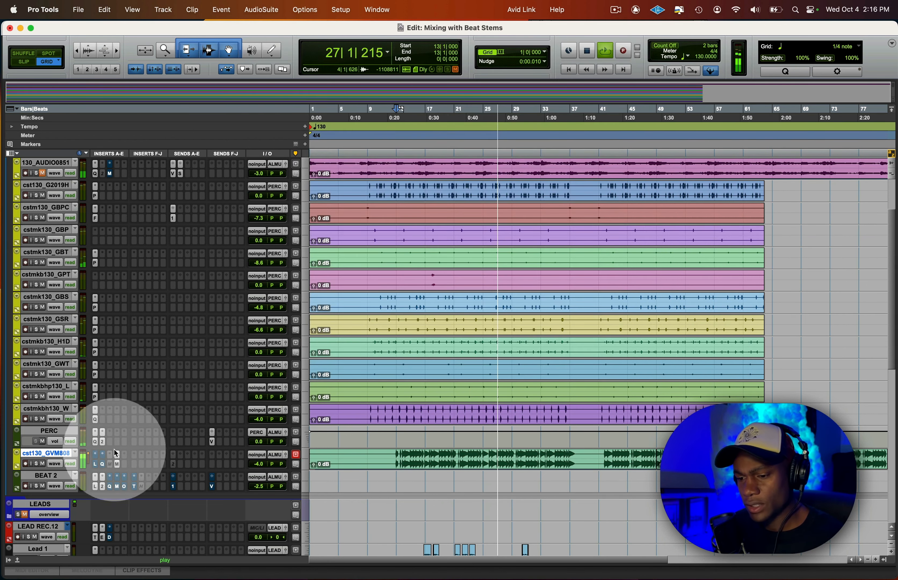
{"action": "key", "text": "space"}
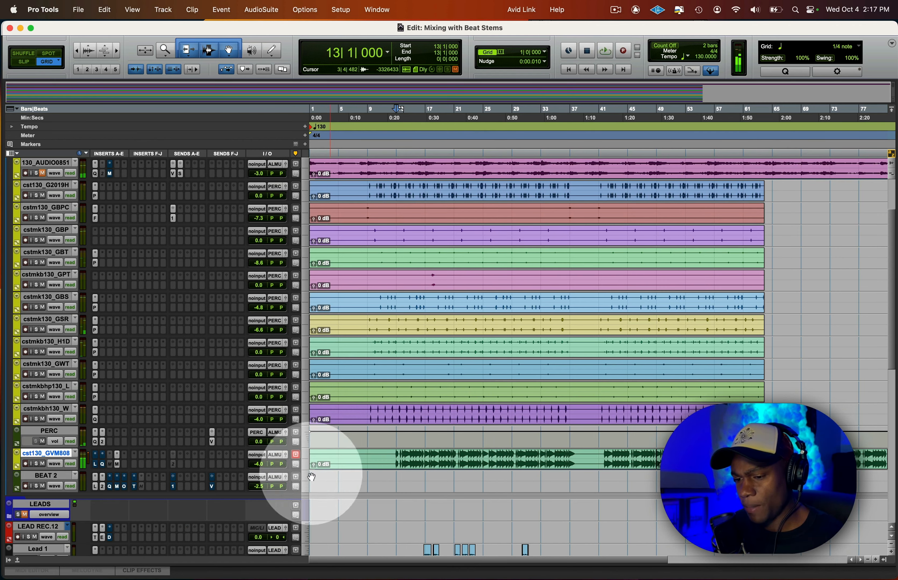
{"action": "key", "text": "space"}
{"action": "key", "text": "space"}
Expand the MASTER folder and examine the ALL MUSIC track's inserts and volume automation by temporarily enlarging the track
{"action": "scroll", "coordinate": [207, 452], "scroll_direction": "down", "scroll_amount": 3}
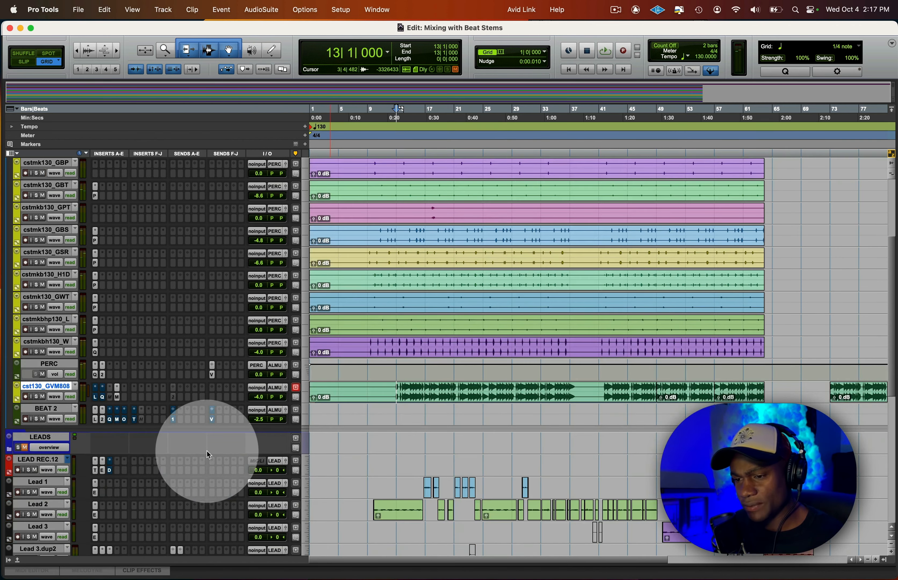
{"action": "scroll", "coordinate": [207, 451], "scroll_direction": "up", "scroll_amount": 6}
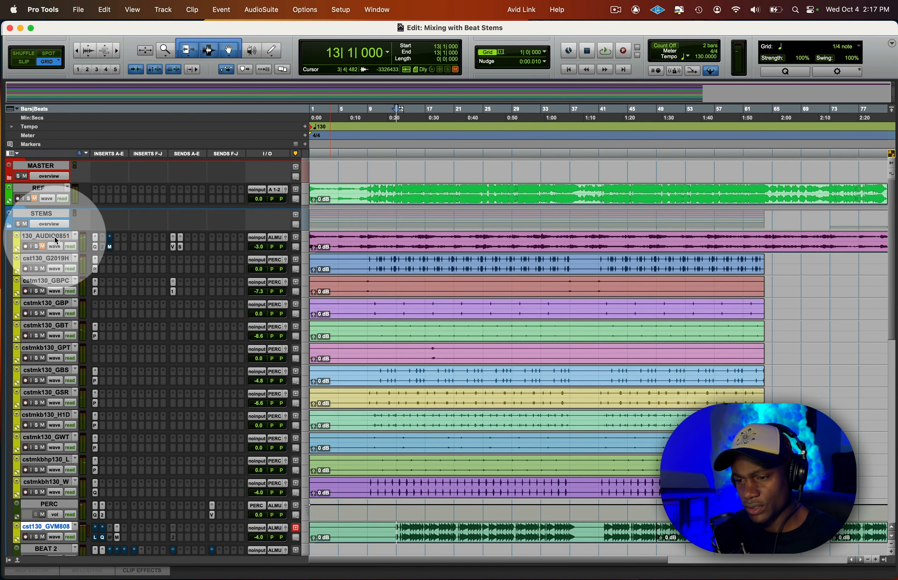
{"action": "left_click", "coordinate": [55, 238]}
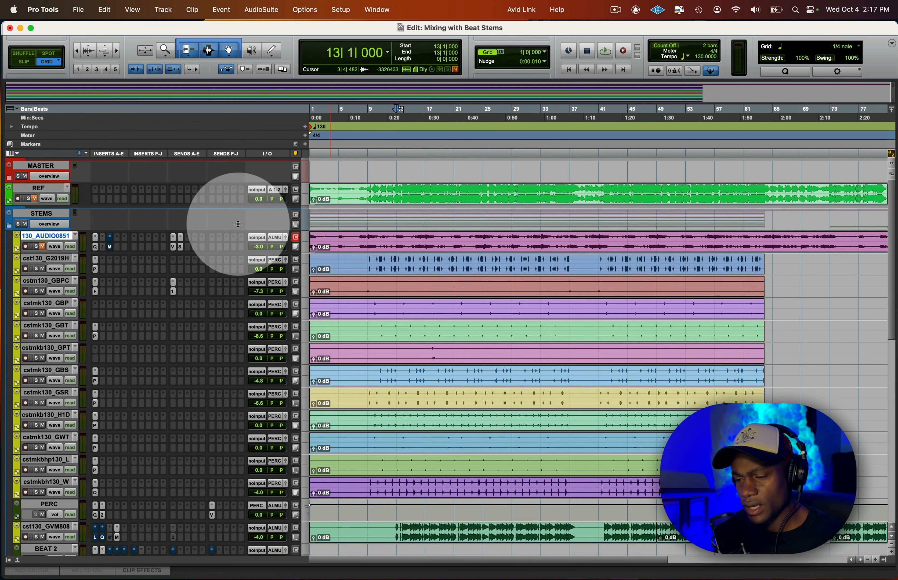
{"action": "left_click", "coordinate": [33, 168]}
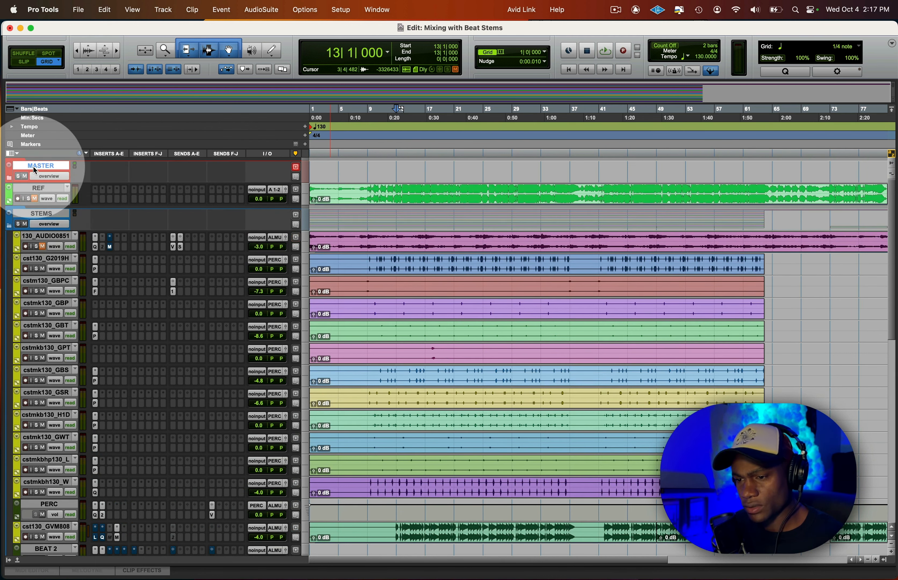
{"action": "left_click", "coordinate": [9, 165]}
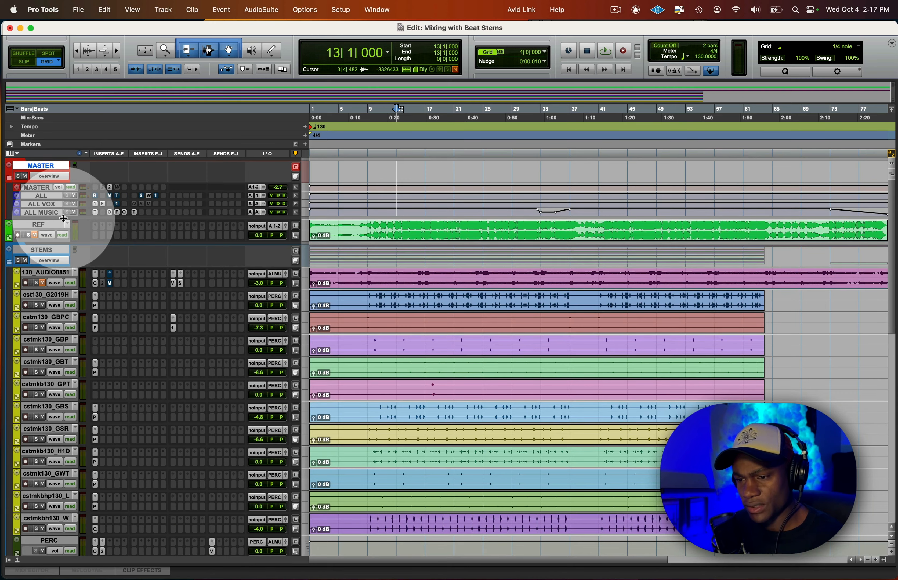
{"action": "left_click_drag", "start_coordinate": [64, 219], "coordinate": [62, 258]}
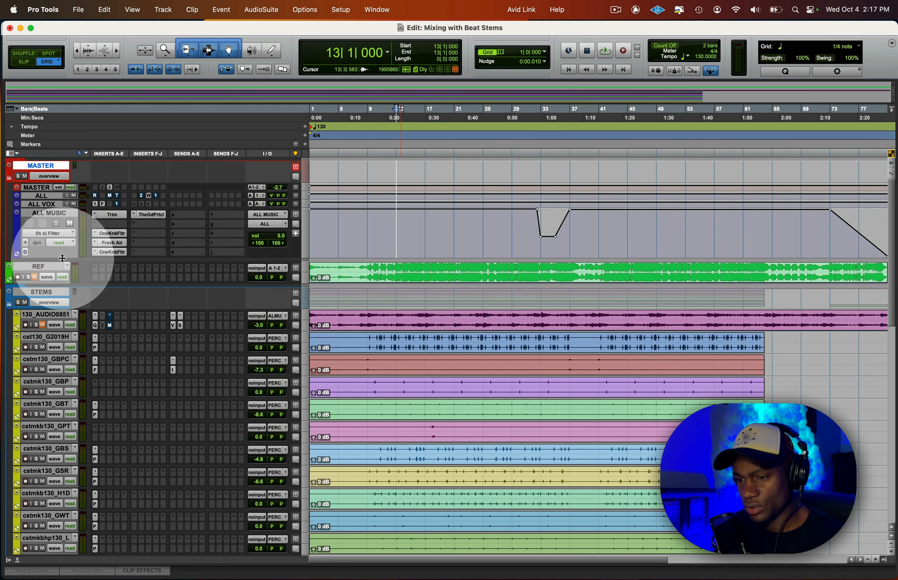
{"action": "left_click_drag", "start_coordinate": [60, 259], "coordinate": [65, 220]}
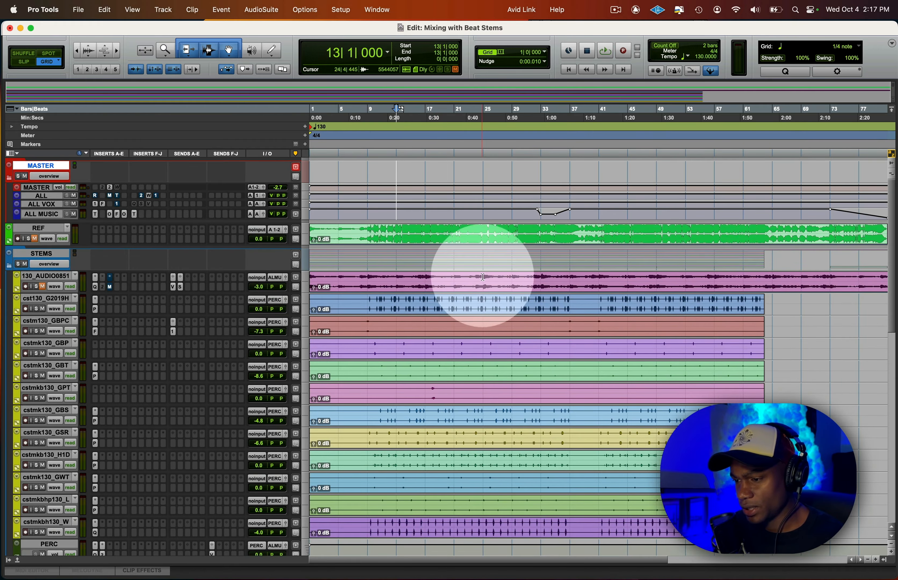
Highlight bars 13 to 23 and 16 to 27 across the percussion stems cst130_G2019H to cstmkbh130_W, and clear the track selection
{"action": "scroll", "coordinate": [277, 290], "scroll_direction": "down", "scroll_amount": 5}
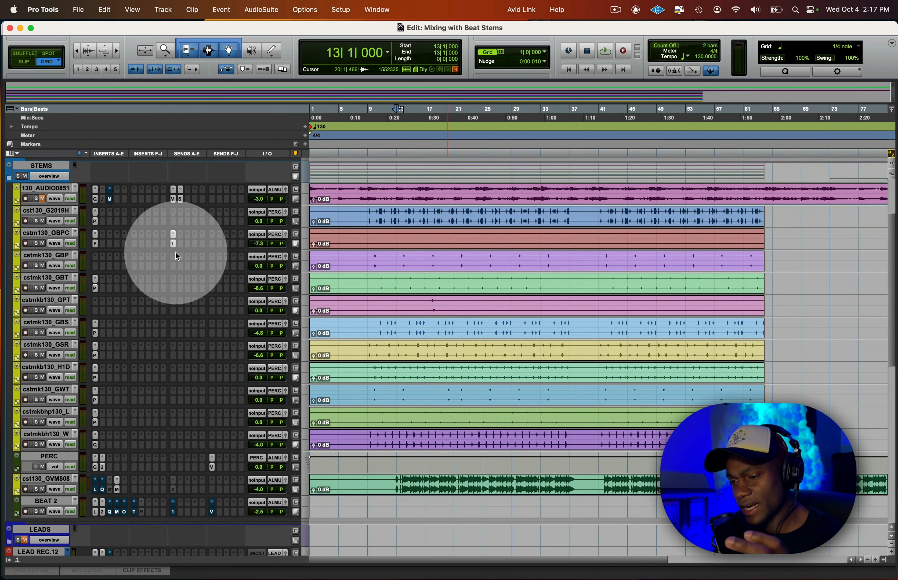
{"action": "left_click", "coordinate": [400, 211]}
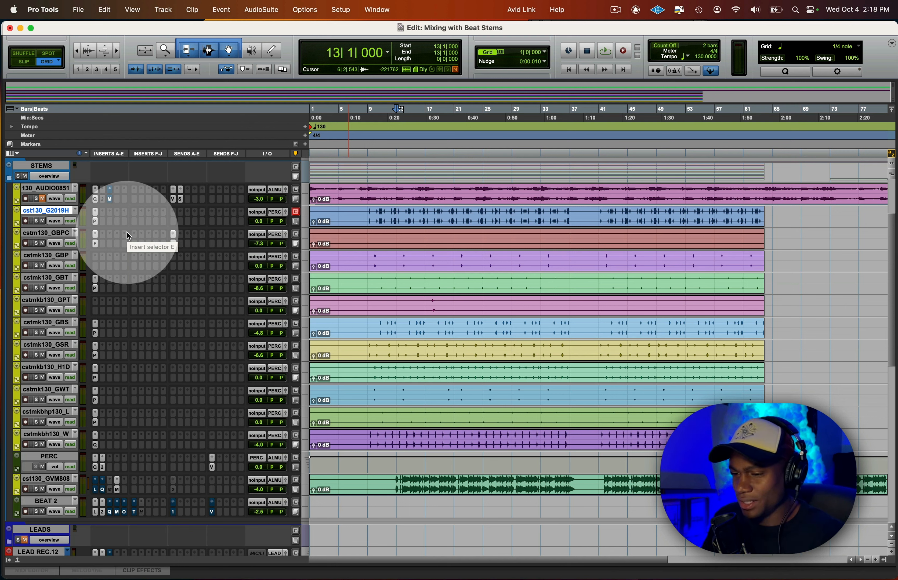
{"action": "left_click_drag", "start_coordinate": [397, 213], "coordinate": [472, 449]}
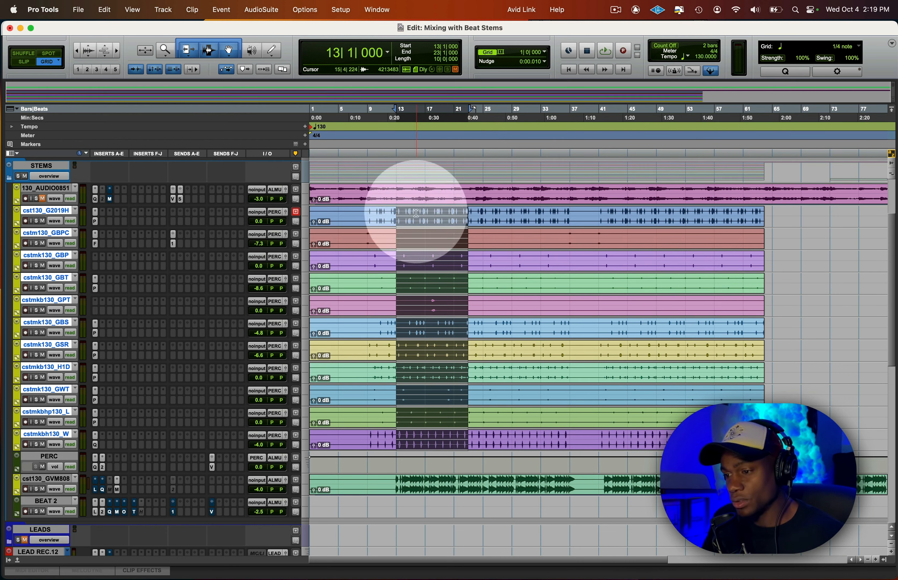
{"action": "left_click_drag", "start_coordinate": [415, 213], "coordinate": [499, 444]}
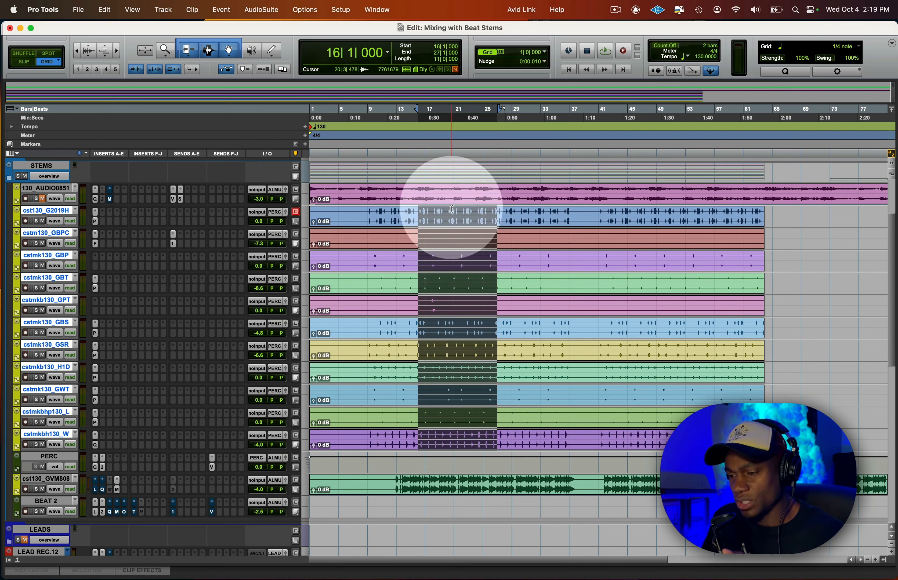
{"action": "left_click", "coordinate": [34, 346], "text": "alt"}
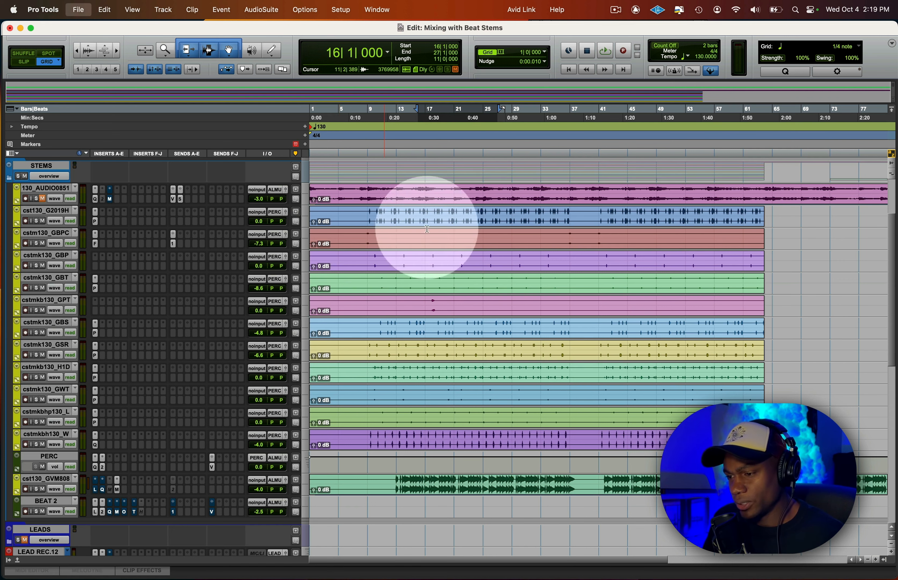
Highlight the percussion stems from bar 13 to 38, a section of the 808, and the melody stem from bar 19 to 35
{"action": "left_click", "coordinate": [425, 192]}
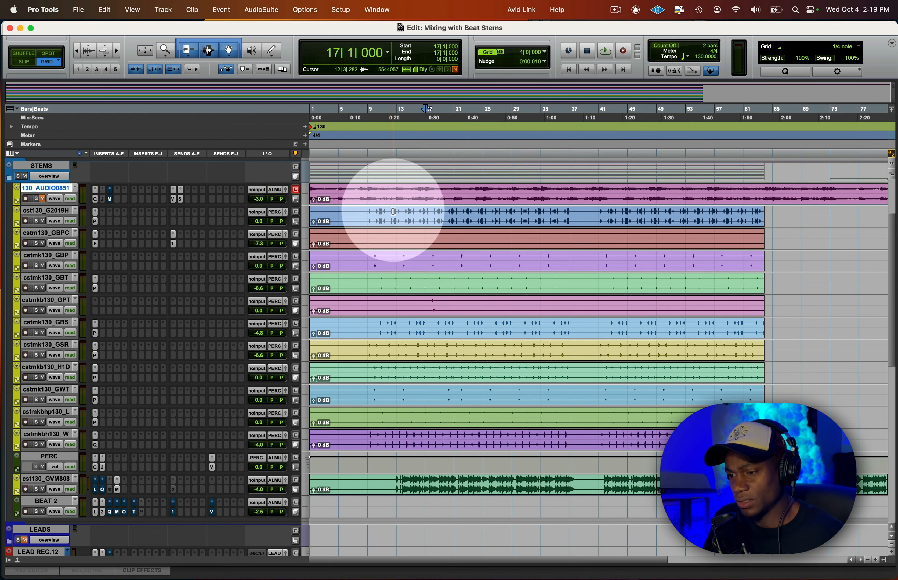
{"action": "left_click_drag", "start_coordinate": [397, 213], "coordinate": [574, 433]}
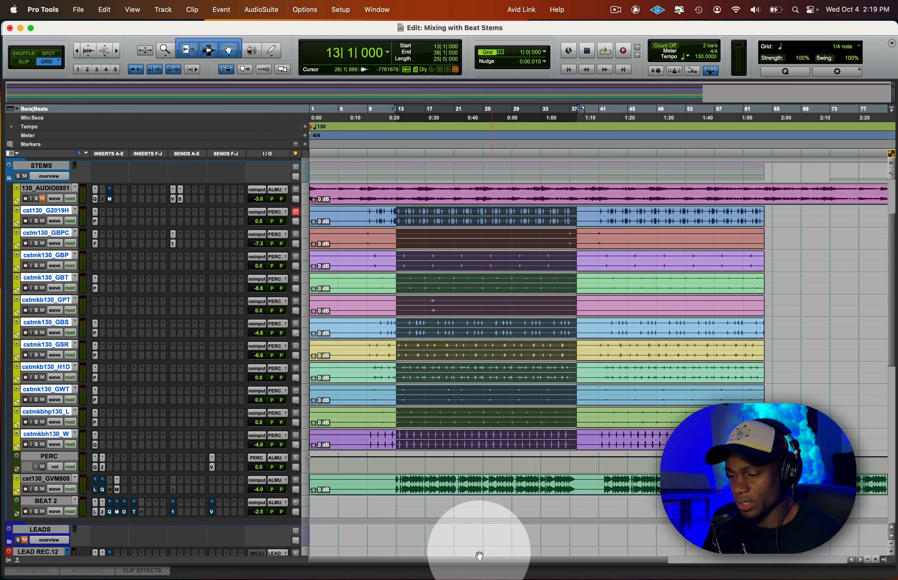
{"action": "left_click_drag", "start_coordinate": [437, 486], "coordinate": [522, 485]}
{"action": "left_click_drag", "start_coordinate": [440, 192], "coordinate": [556, 192]}
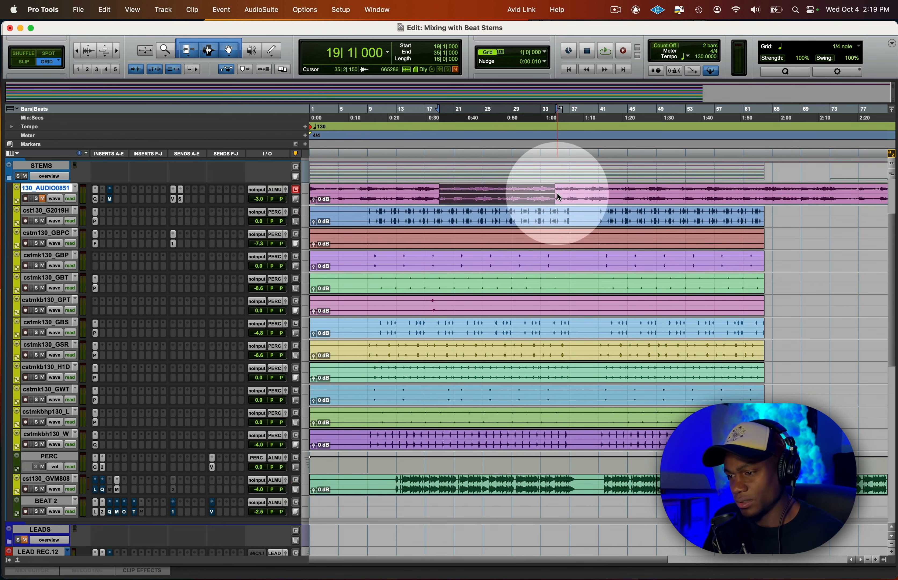
{"action": "left_click", "coordinate": [480, 192]}
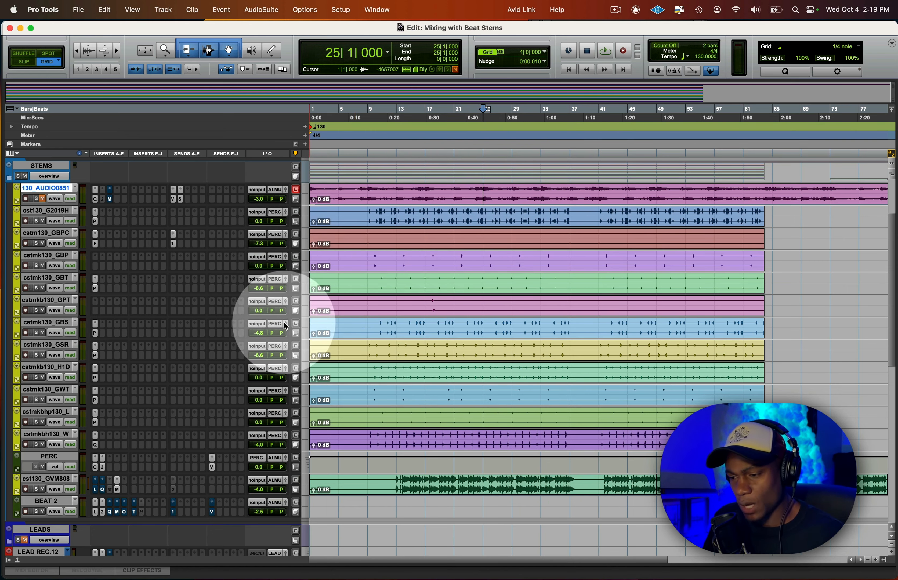
Play from bar 16 with the LEADS folder unmuted and expanded and its LEADS track enlarged
{"action": "scroll", "coordinate": [421, 321], "scroll_direction": "down", "scroll_amount": 5}
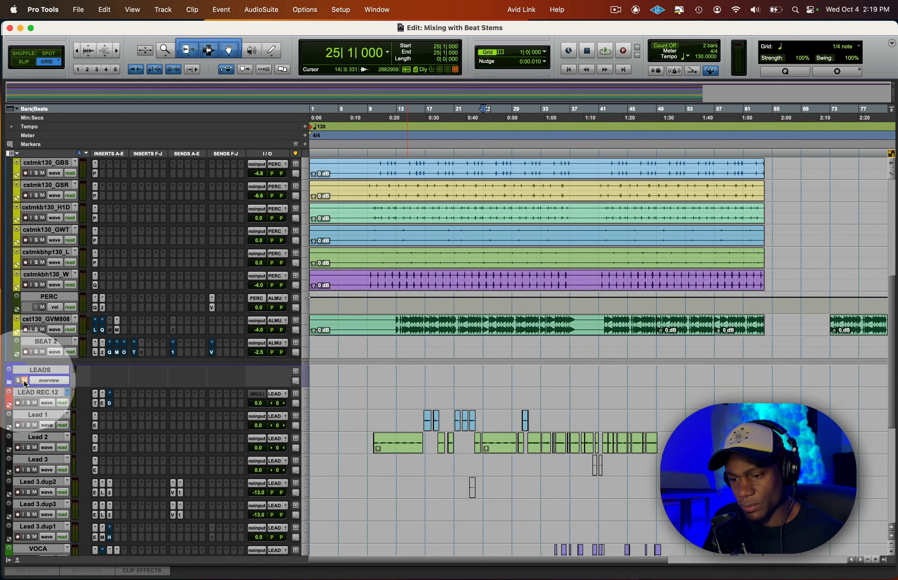
{"action": "left_click", "coordinate": [417, 393]}
{"action": "key", "text": "space"}
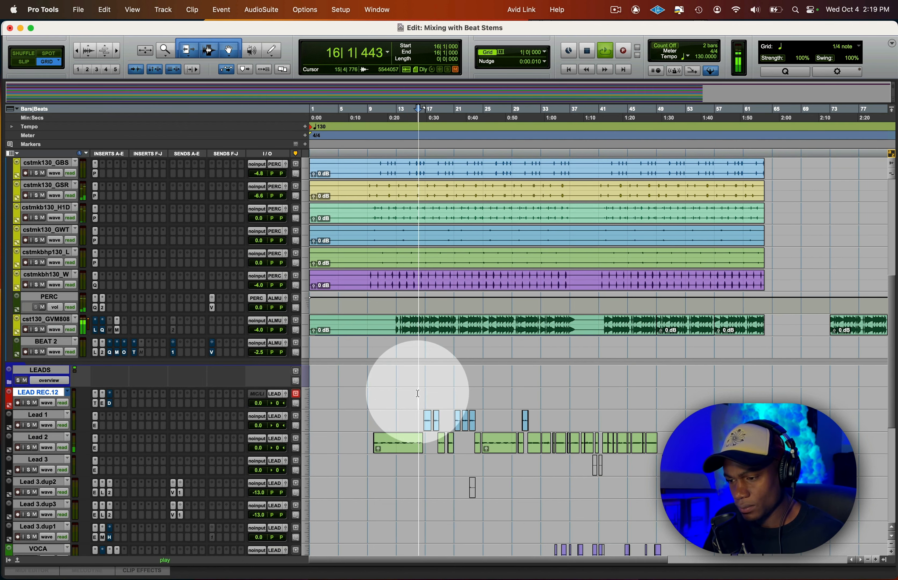
{"action": "left_click", "coordinate": [9, 382]}
{"action": "left_click_drag", "start_coordinate": [95, 404], "coordinate": [62, 441]}
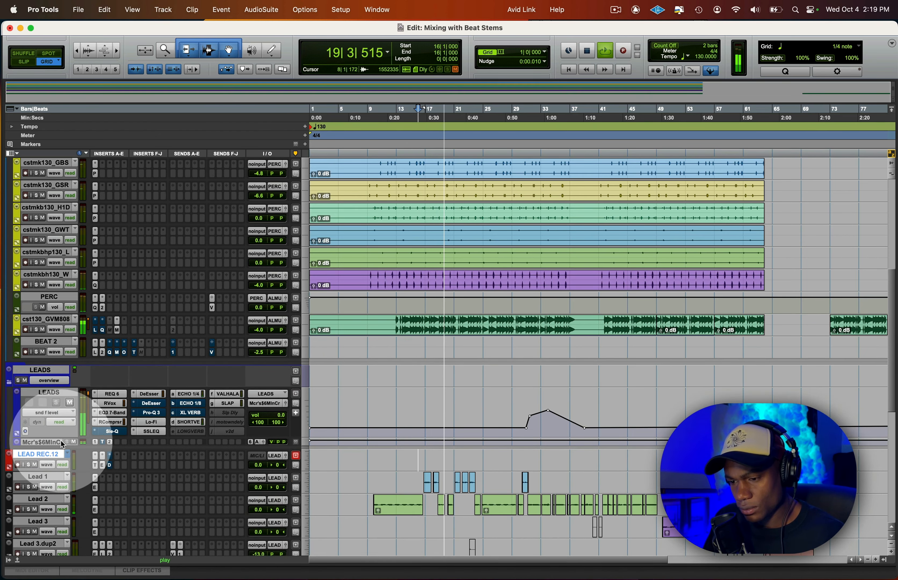
Examine the REQ 6, RVox, EQ3 7-Band and RCompressor inserts on the LEADS track during playback
{"action": "left_click", "coordinate": [110, 394]}
{"action": "left_click", "coordinate": [111, 394]}
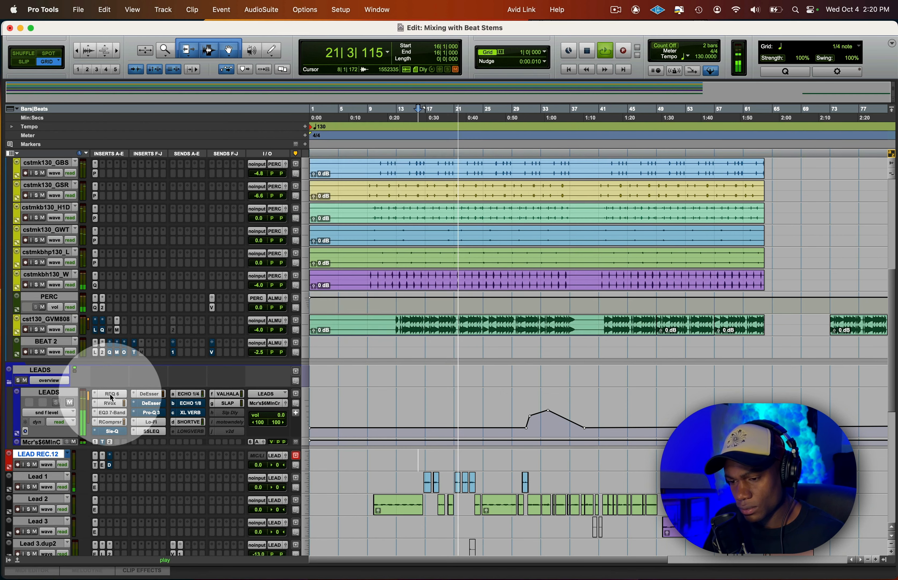
{"action": "left_click", "coordinate": [110, 404]}
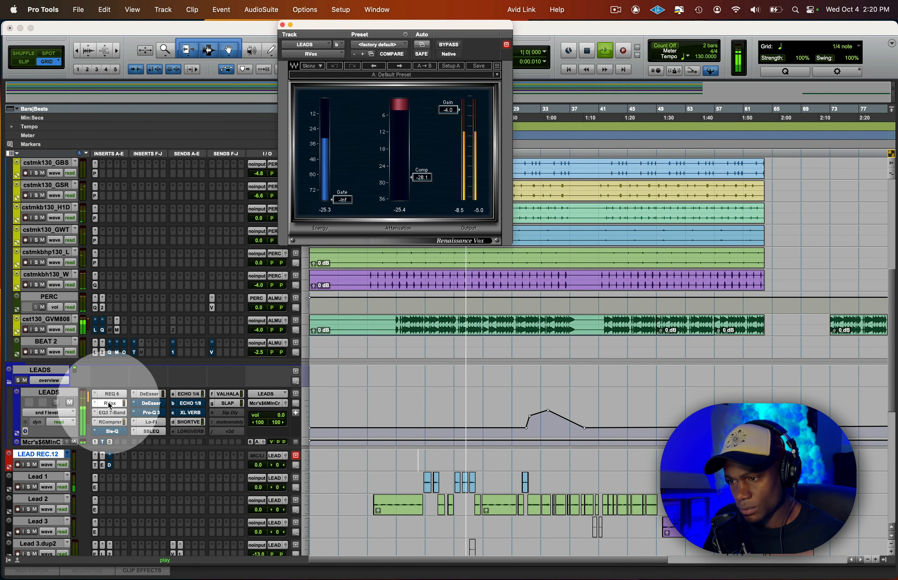
{"action": "left_click", "coordinate": [110, 404]}
{"action": "left_click", "coordinate": [108, 413]}
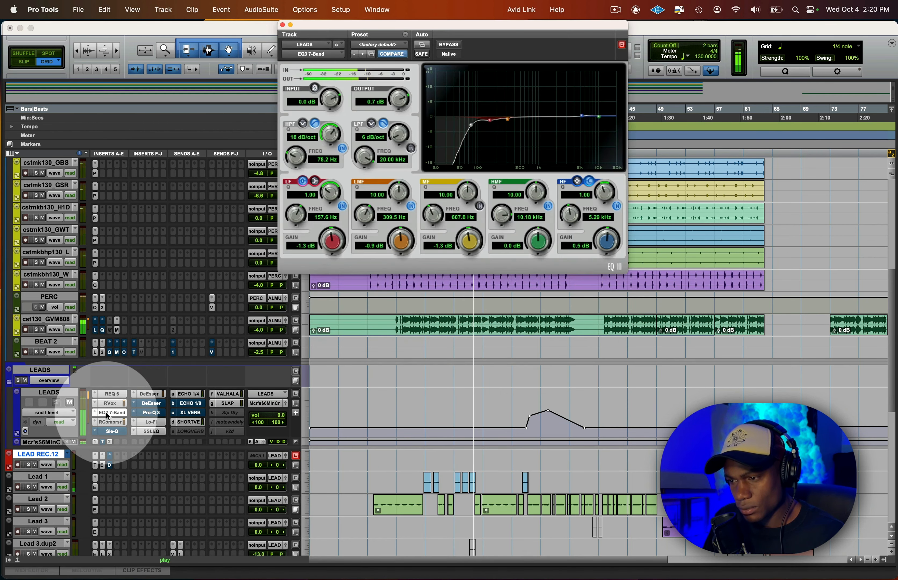
{"action": "left_click", "coordinate": [109, 413]}
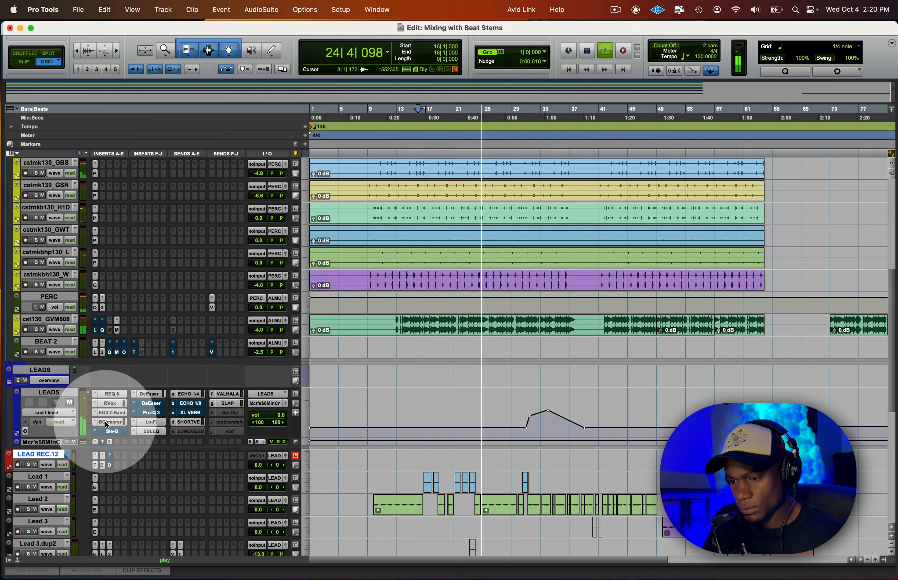
{"action": "left_click", "coordinate": [107, 422]}
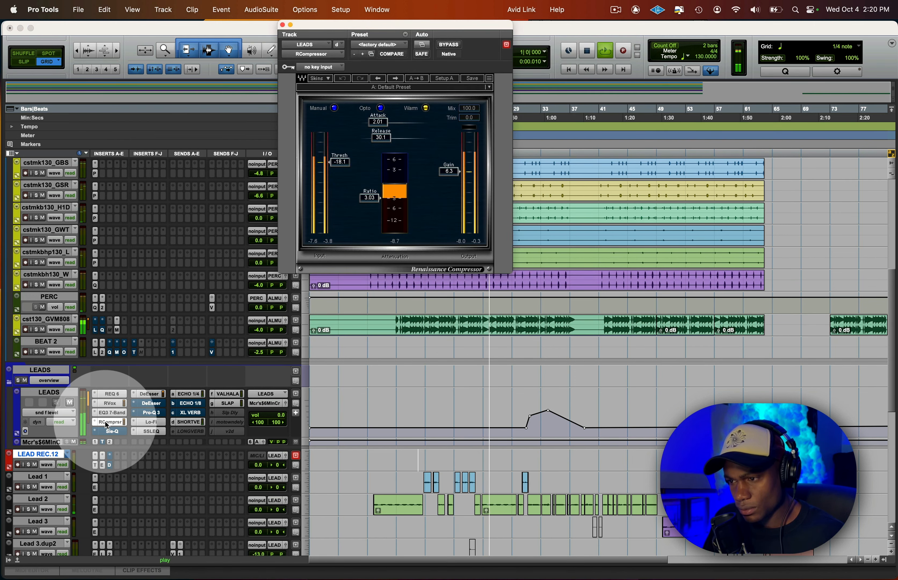
{"action": "left_click", "coordinate": [106, 421]}
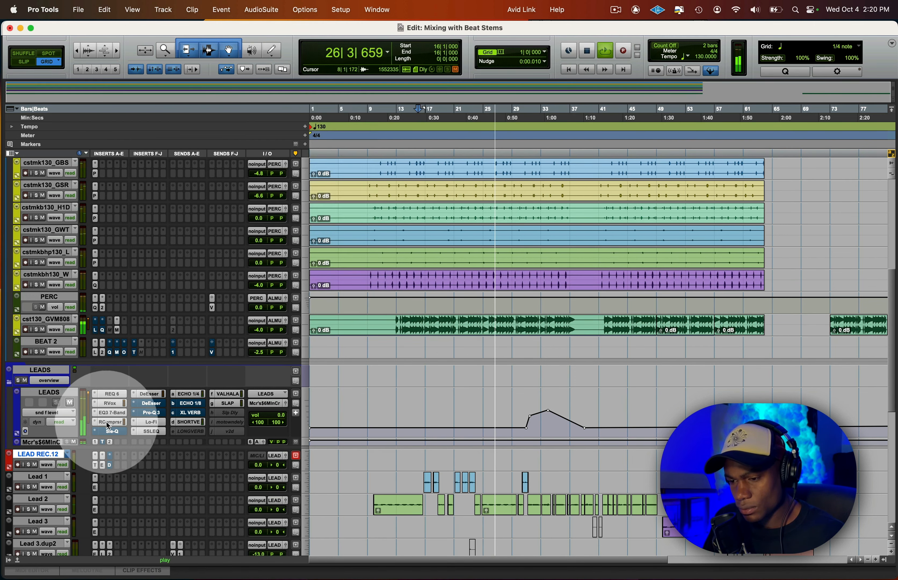
Examine the first DeEsser, Lo-Fi and SSLEQ inserts on the LEADS track, then stop playback and save the session
{"action": "left_click", "coordinate": [149, 396]}
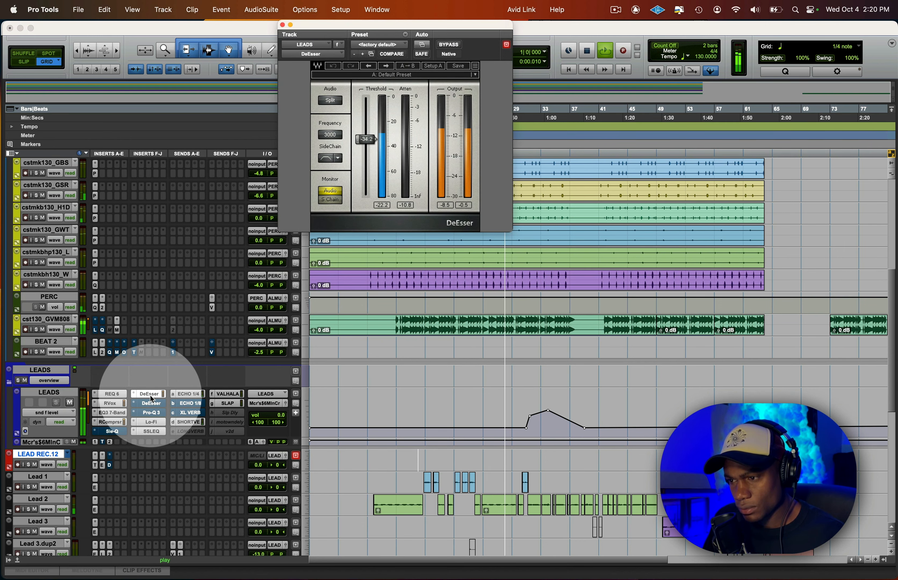
{"action": "left_click", "coordinate": [151, 395]}
{"action": "left_click", "coordinate": [151, 422]}
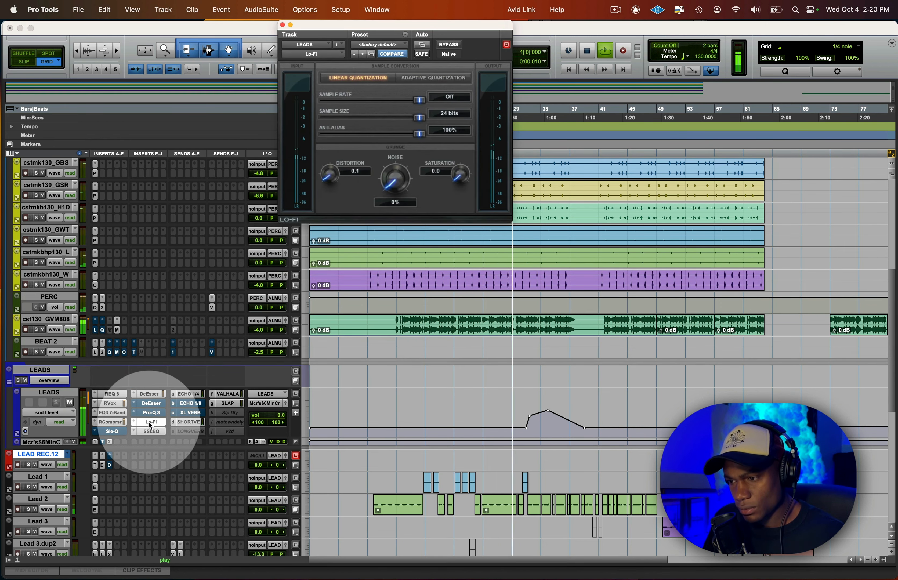
{"action": "left_click", "coordinate": [150, 423]}
{"action": "left_click", "coordinate": [149, 432]}
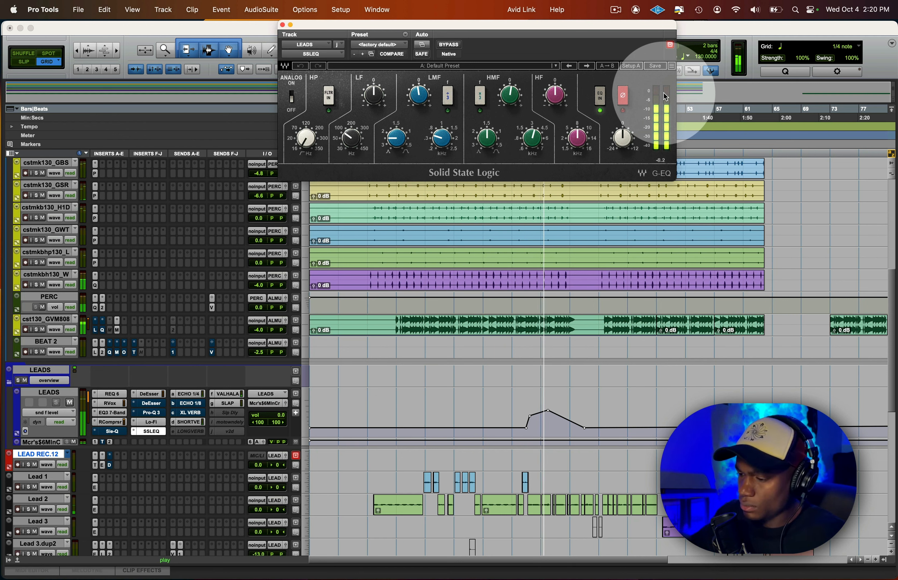
{"action": "key", "text": "super+w"}
{"action": "key", "text": "space"}
{"action": "key", "text": "super+s"}
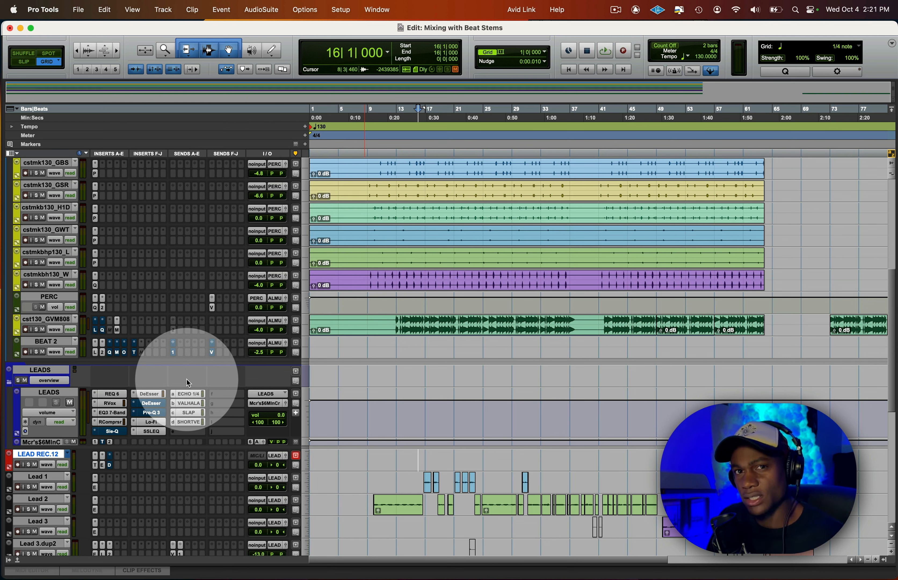
Review the REQ 6 and RVox settings on the LEADS track with playback stopped
{"action": "left_click", "coordinate": [112, 395]}
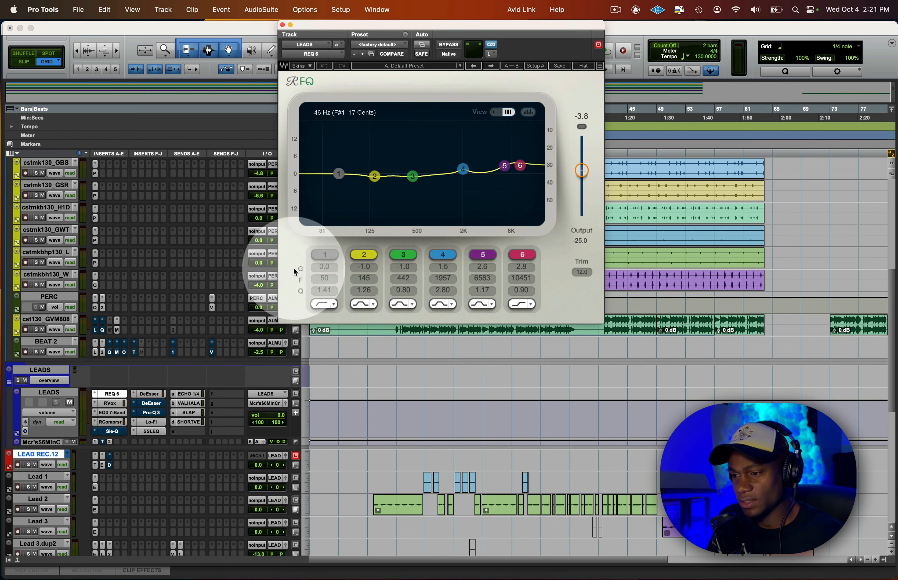
{"action": "left_click", "coordinate": [111, 404]}
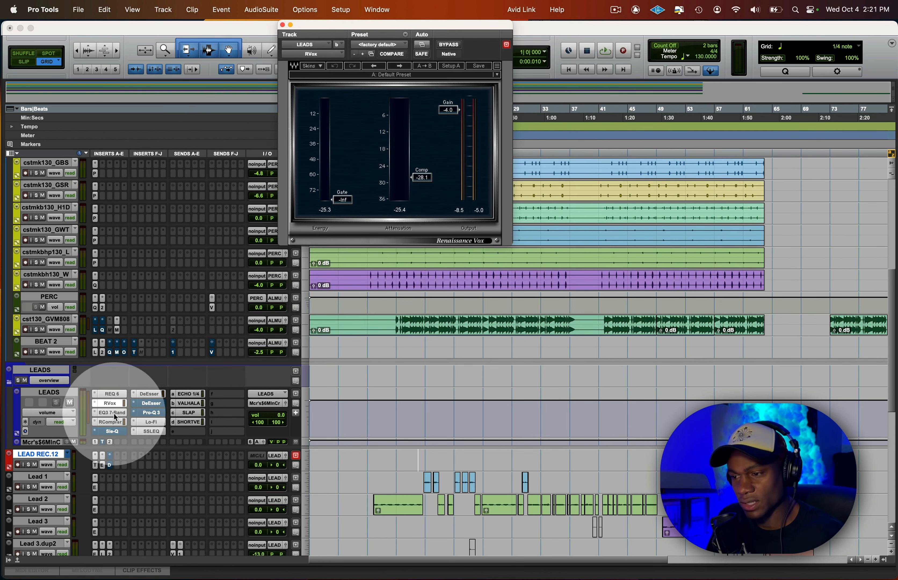
{"action": "key", "text": "super+w"}
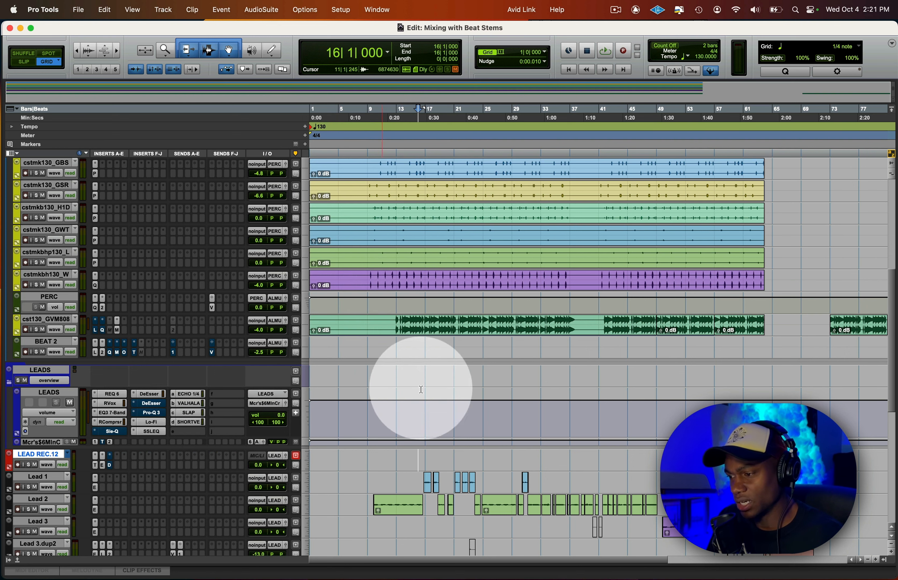
Delete the stray clip at bar 73 on the cst130_GVM808 track
{"action": "scroll", "coordinate": [852, 341], "scroll_direction": "right", "scroll_amount": 2}
{"action": "left_click", "coordinate": [844, 333]}
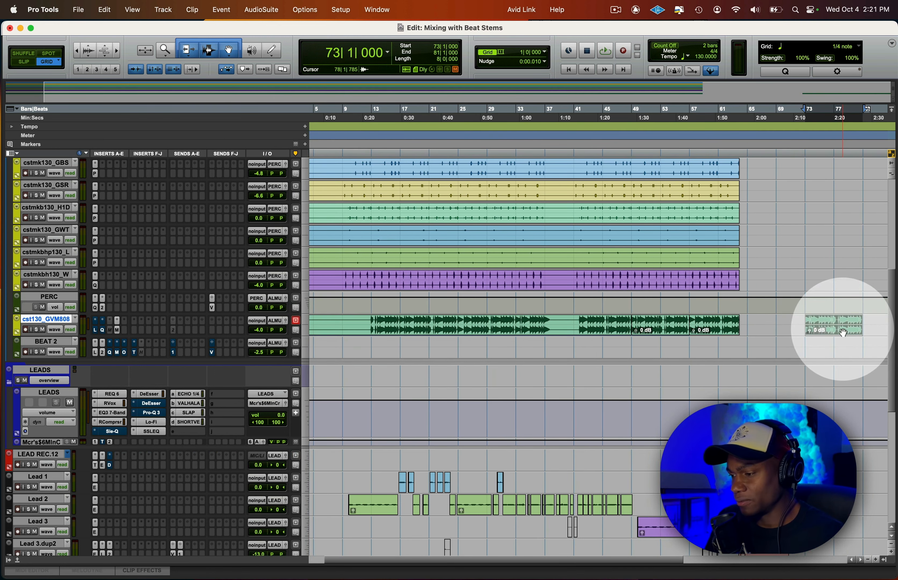
{"action": "key", "text": "Delete"}
{"action": "scroll", "coordinate": [843, 334], "scroll_direction": "left", "scroll_amount": 1}
Highlight the 808 track from the session start to bar 65, and play from bar 13
{"action": "left_click", "coordinate": [771, 321]}
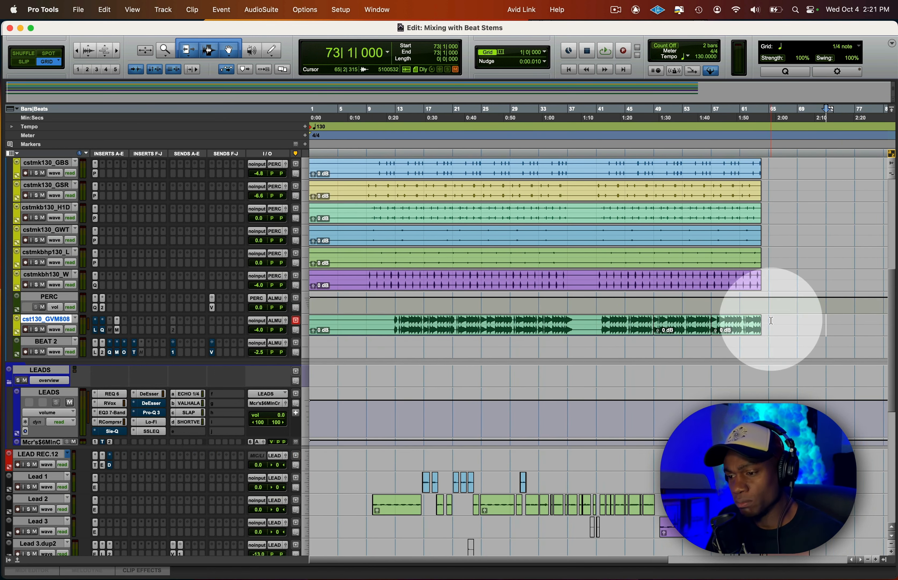
{"action": "key", "text": "shift+Return"}
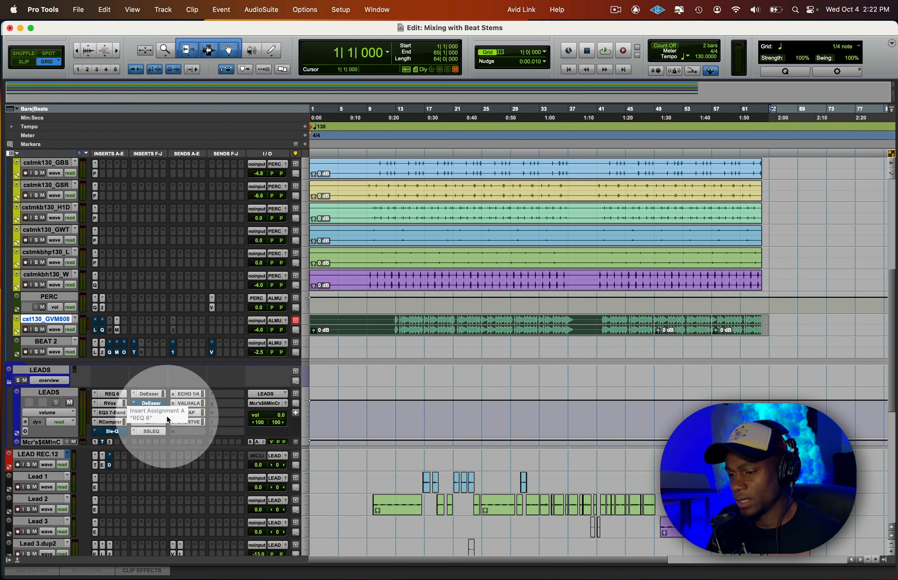
{"action": "left_click", "coordinate": [397, 321]}
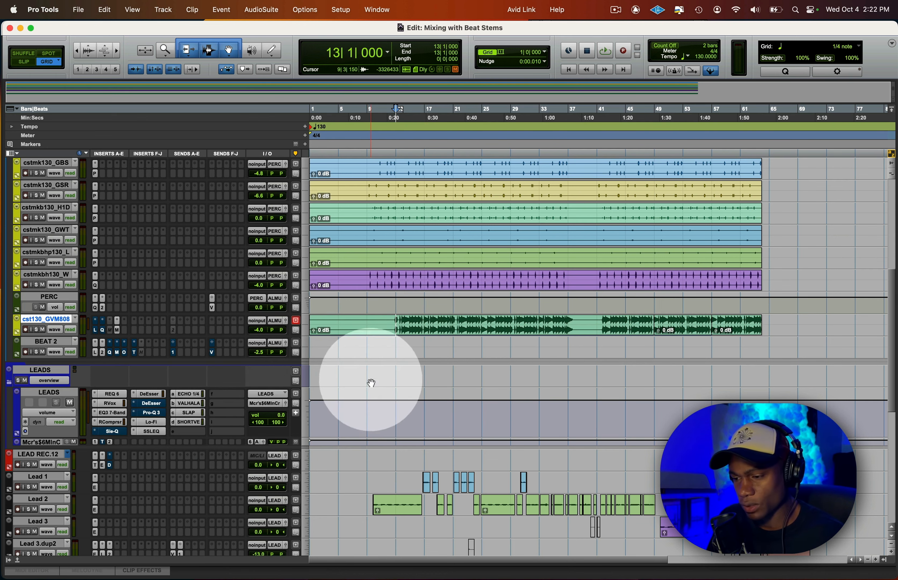
{"action": "scroll", "coordinate": [432, 383], "scroll_direction": "down", "scroll_amount": 2}
{"action": "scroll", "coordinate": [429, 378], "scroll_direction": "down", "scroll_amount": 3}
{"action": "key", "text": "space"}
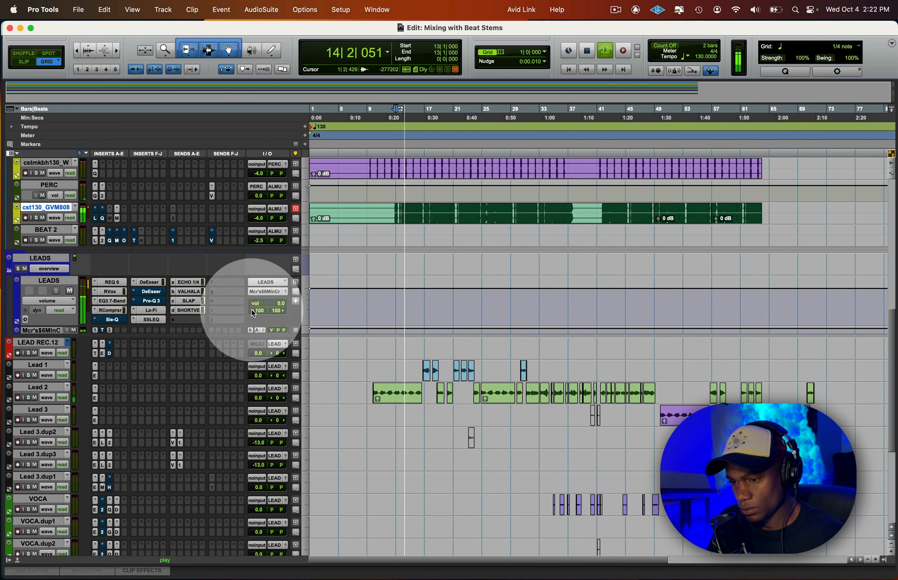
Display the VALHALLA send level automation on the LEADS track and raise the whole curve slightly
{"action": "left_click", "coordinate": [195, 291]}
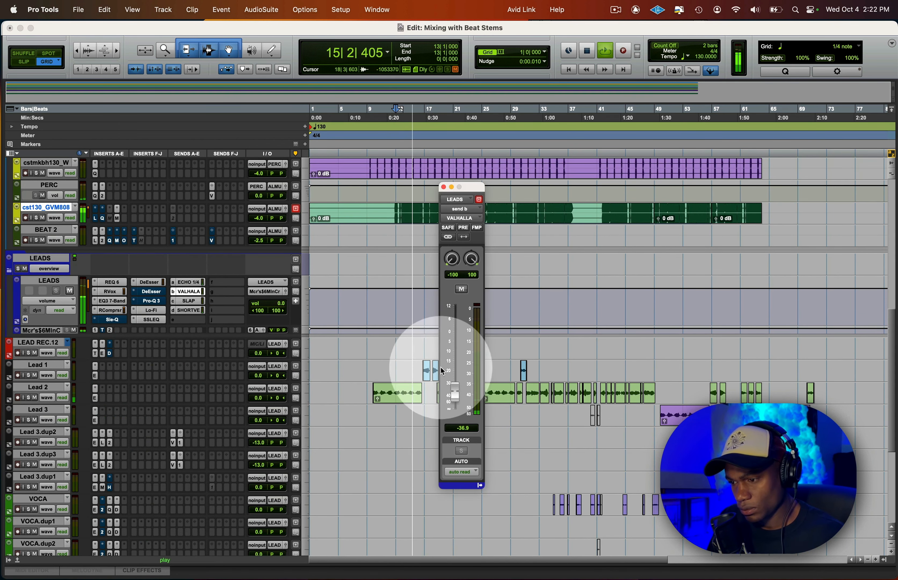
{"action": "left_click", "coordinate": [454, 394], "text": "ctrl+super"}
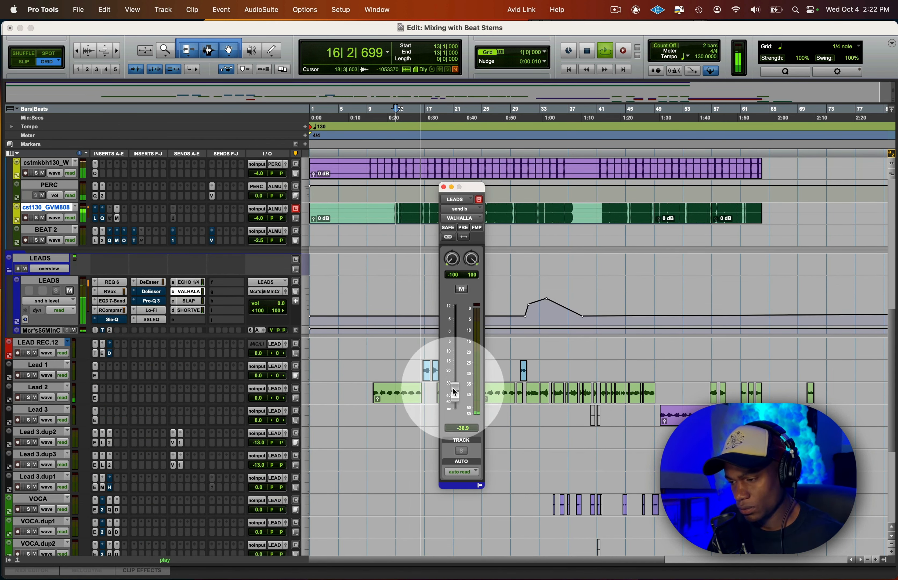
{"action": "key", "text": "super+w"}
{"action": "triple_click", "coordinate": [588, 294]}
{"action": "left_click_drag", "start_coordinate": [553, 282], "coordinate": [535, 286]}
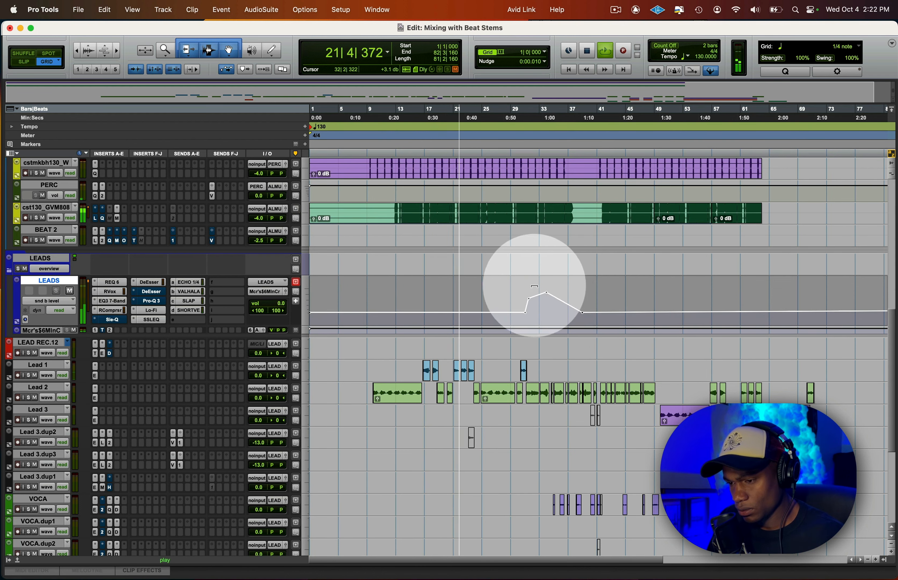
Set the LowCut of the VintageVerb on the VALHALLA aux in the FX Aux folder to 450 Hz, and collapse the folder
{"action": "scroll", "coordinate": [120, 411], "scroll_direction": "up", "scroll_amount": 5}
{"action": "scroll", "coordinate": [40, 370], "scroll_direction": "down", "scroll_amount": 10}
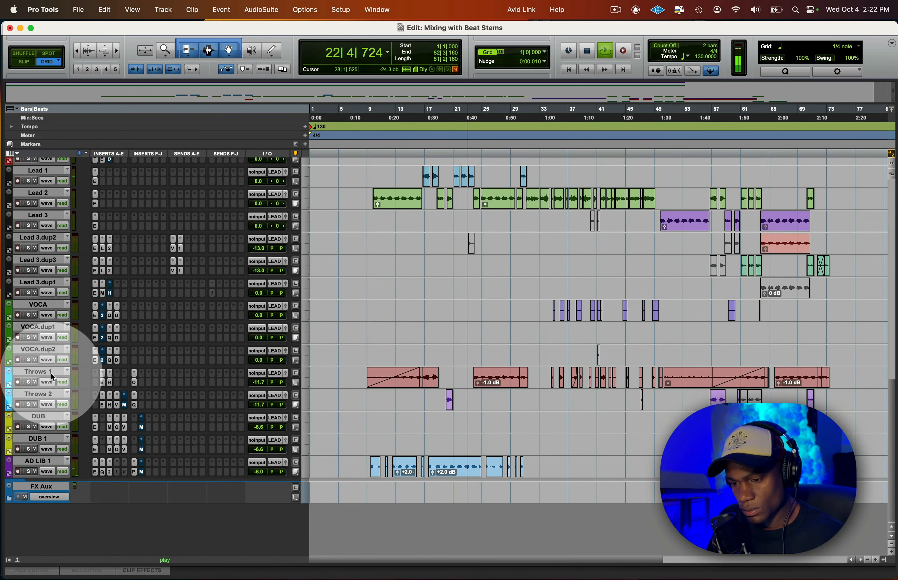
{"action": "left_click", "coordinate": [58, 488]}
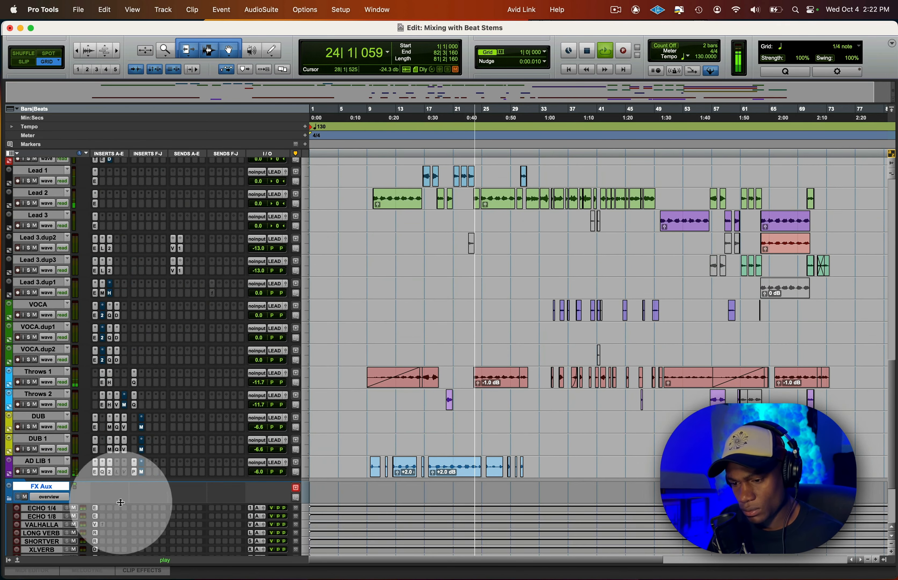
{"action": "left_click", "coordinate": [95, 525]}
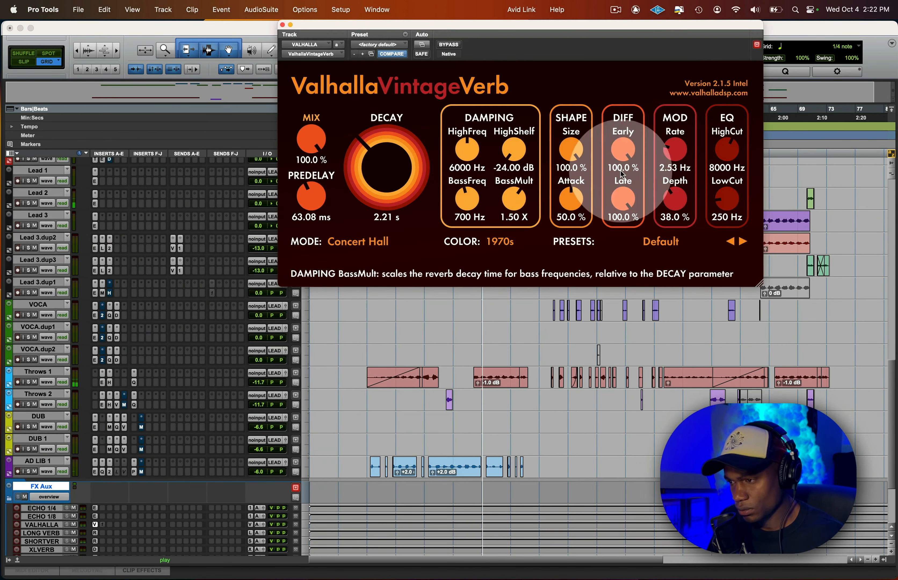
{"action": "left_click_drag", "start_coordinate": [723, 192], "coordinate": [729, 174]}
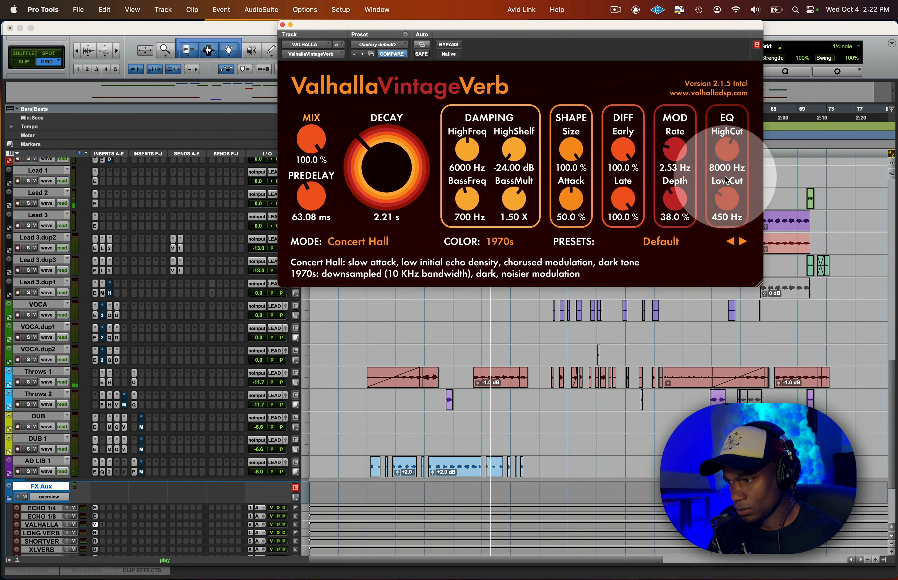
{"action": "key", "text": "super+w"}
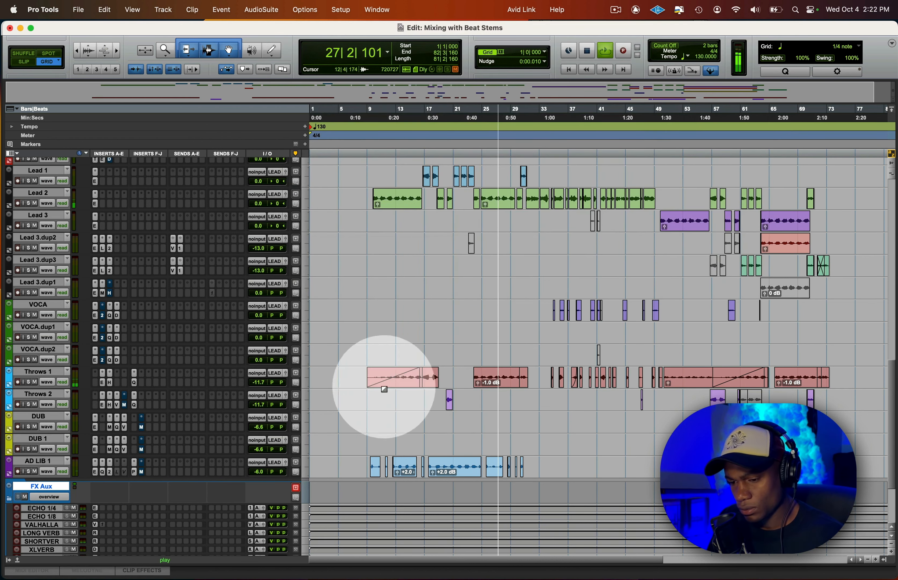
{"action": "key", "text": "shift+f"}
Save the session and stop playback
{"action": "key", "text": "super+s"}
{"action": "scroll", "coordinate": [351, 396], "scroll_direction": "up", "scroll_amount": 10}
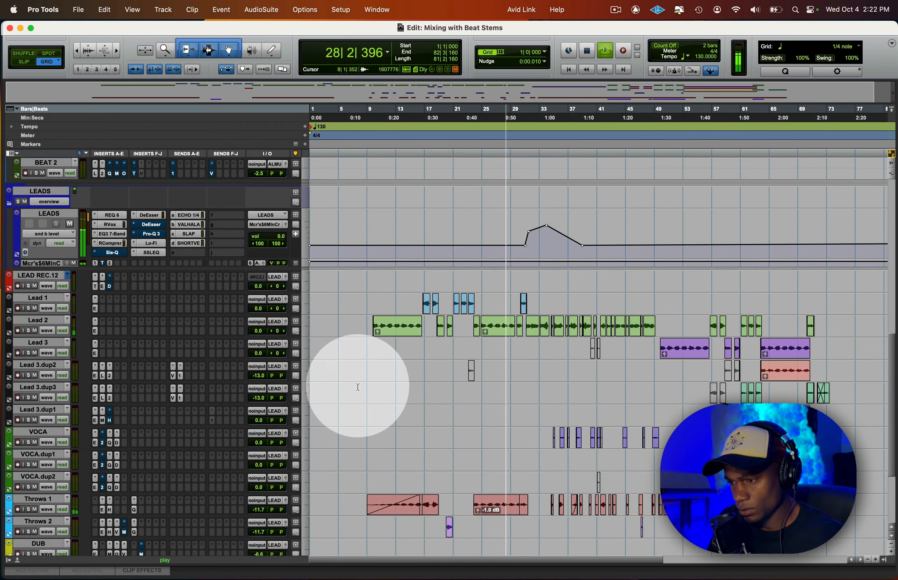
{"action": "key", "text": "space"}
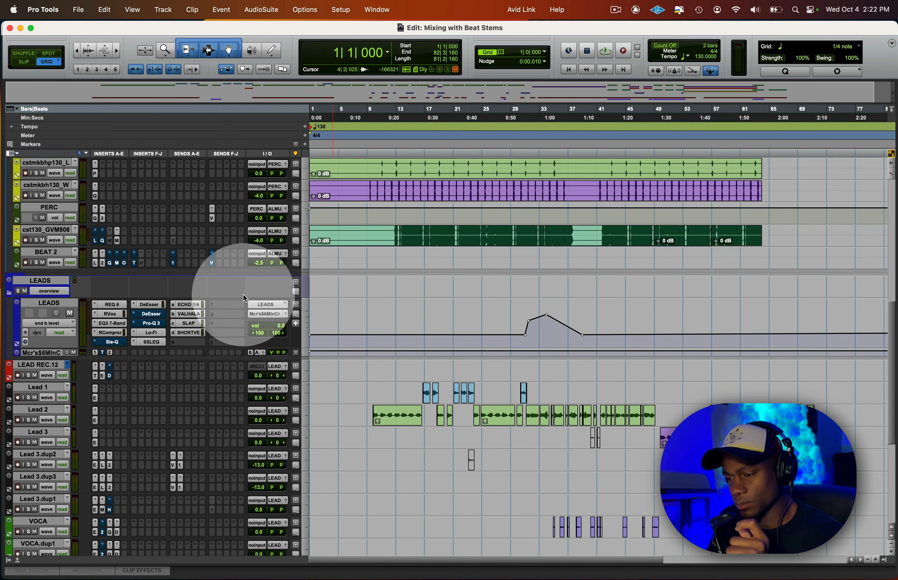
Play from bar 17 and set the LEADS track's REQ 6 gains to -3.2 for band 2 and -2.4 for band 3
{"action": "left_click", "coordinate": [109, 304]}
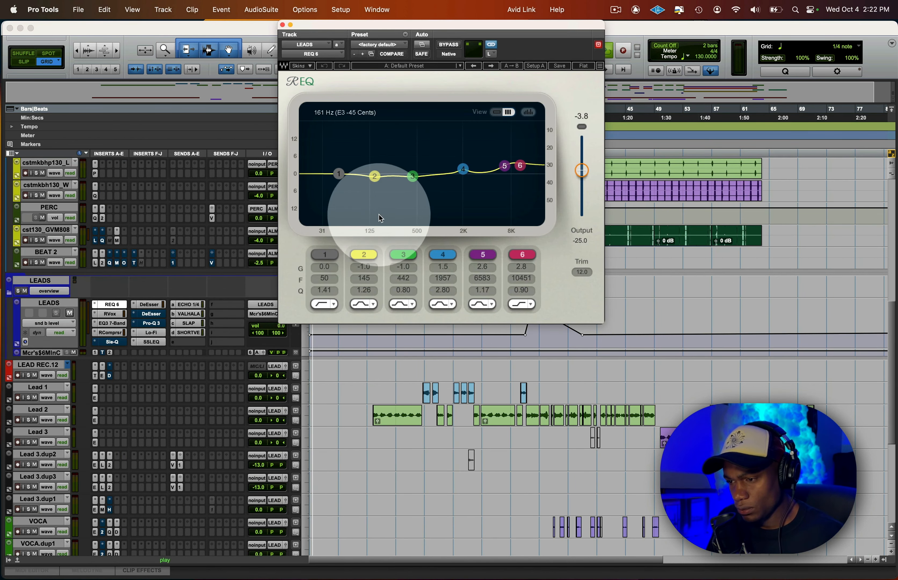
{"action": "left_click", "coordinate": [426, 371]}
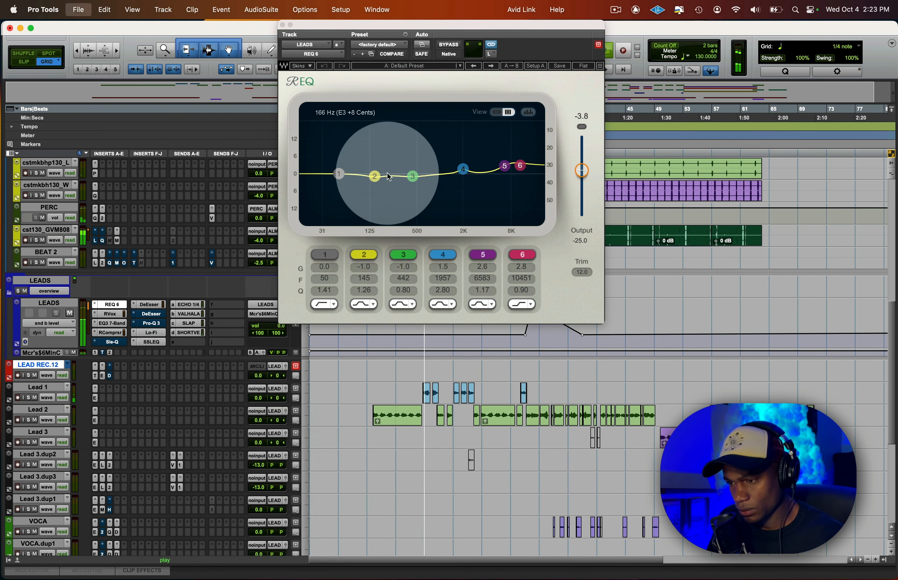
{"action": "left_click_drag", "start_coordinate": [368, 266], "coordinate": [368, 278]}
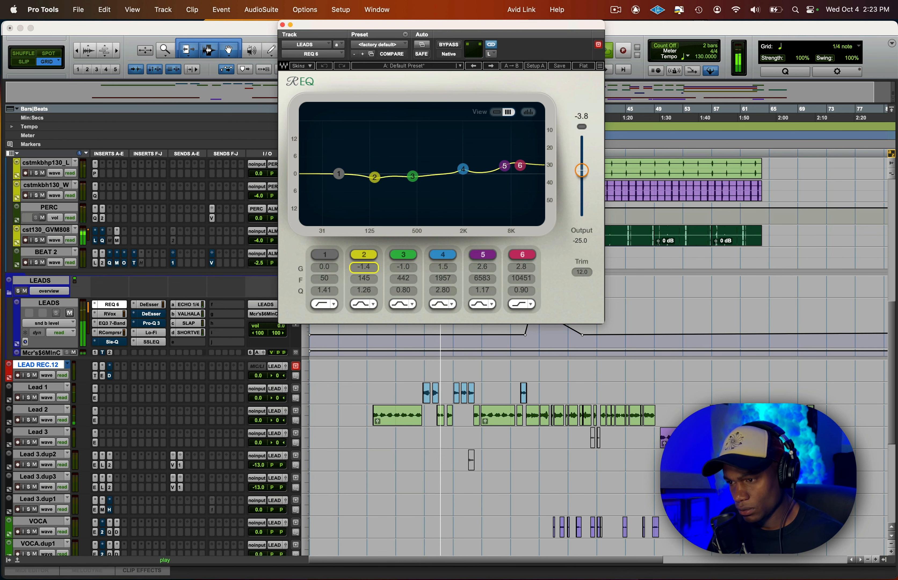
{"action": "left_click_drag", "start_coordinate": [404, 267], "coordinate": [404, 275]}
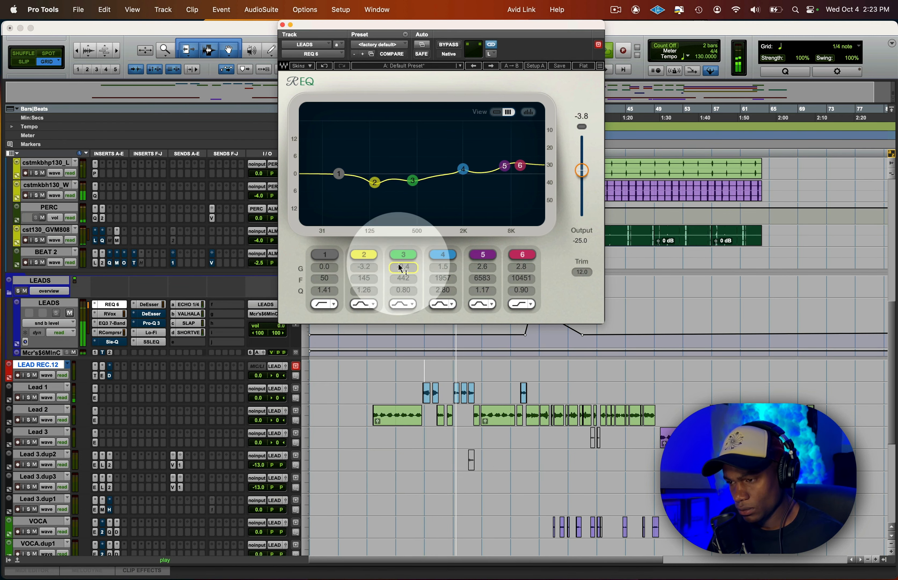
{"action": "key", "text": "super+w"}
Set the LEADS track's RVox compression to -28.8 and reset the REQ 6 output level to 0.0
{"action": "left_click", "coordinate": [115, 312]}
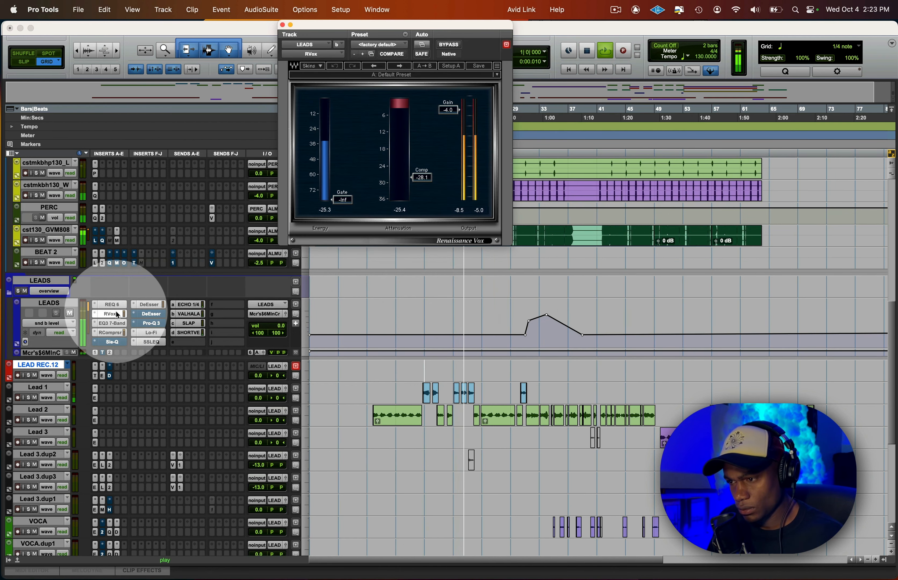
{"action": "left_click_drag", "start_coordinate": [422, 177], "coordinate": [422, 180]}
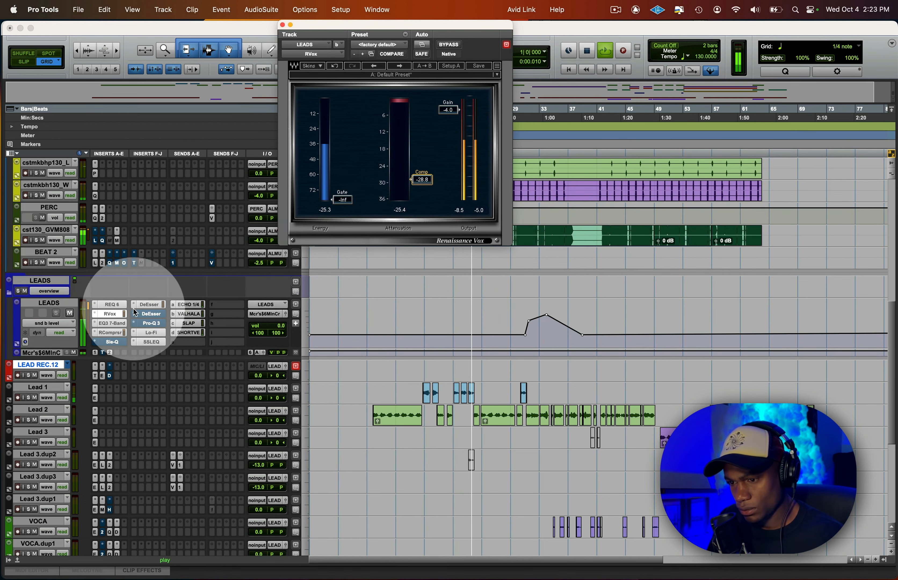
{"action": "left_click", "coordinate": [113, 304]}
{"action": "left_click", "coordinate": [581, 169], "text": "alt"}
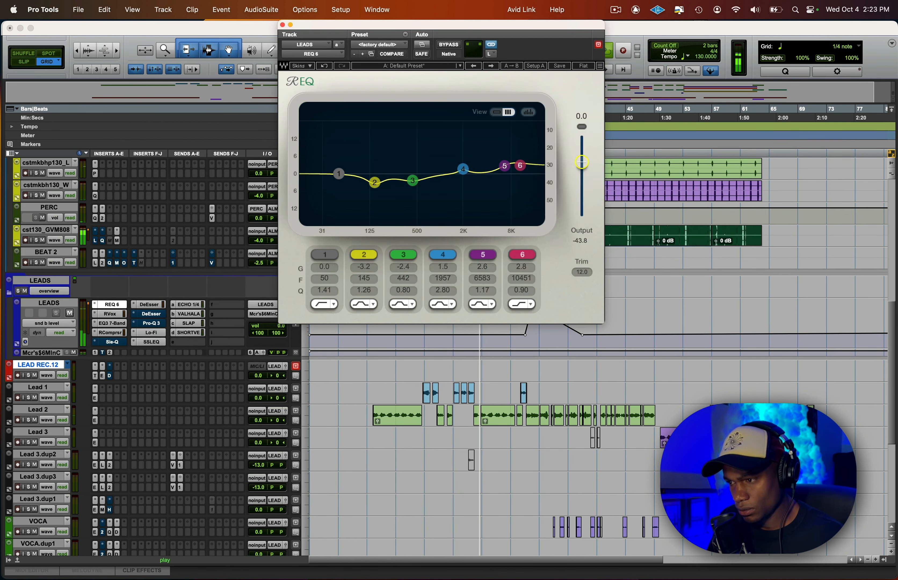
Save the session and set the gain of the RVox on the LEADS track to -5.9
{"action": "key", "text": "super+s"}
{"action": "key", "text": "super+w"}
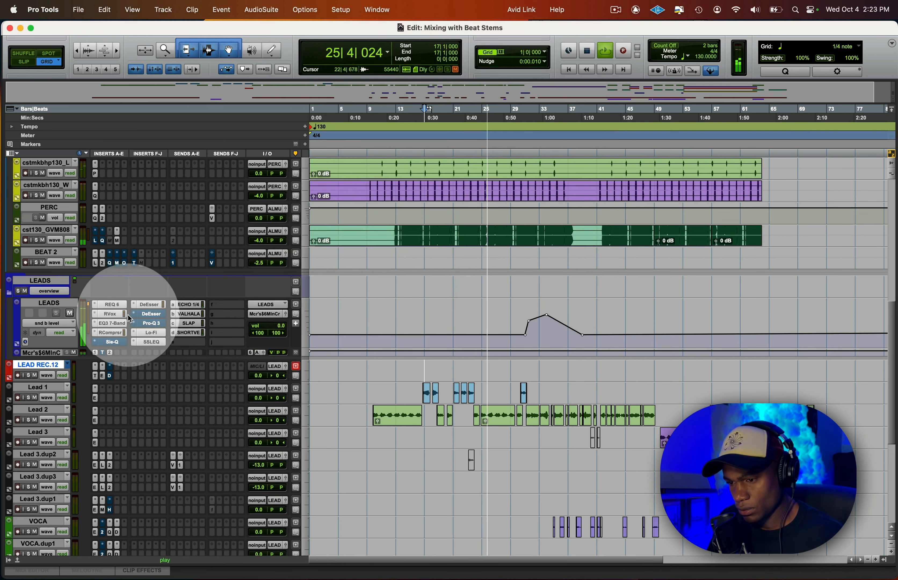
{"action": "left_click", "coordinate": [120, 314]}
{"action": "left_click_drag", "start_coordinate": [449, 110], "coordinate": [449, 112]}
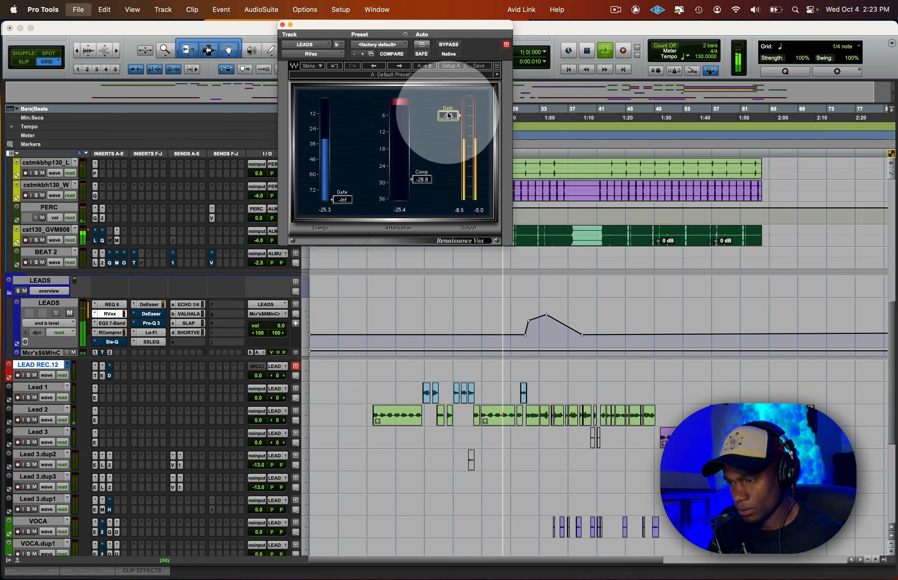
{"action": "key", "text": "super+w"}
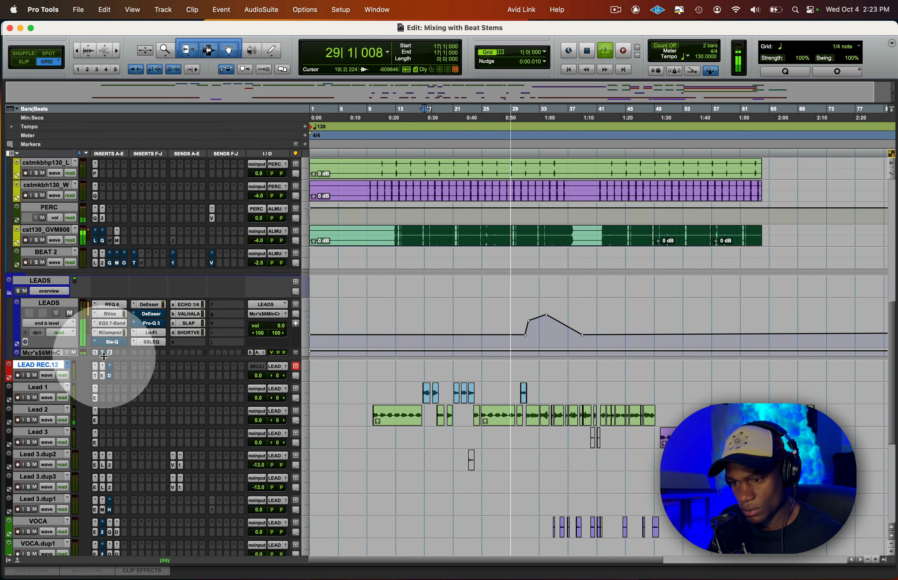
On the LEADS track's EQ3 7-Band, set the high-pass to 122.5 Hz and the LF band to -3.4 dB at 280.3 Hz with Q 2.69
{"action": "left_click", "coordinate": [111, 323]}
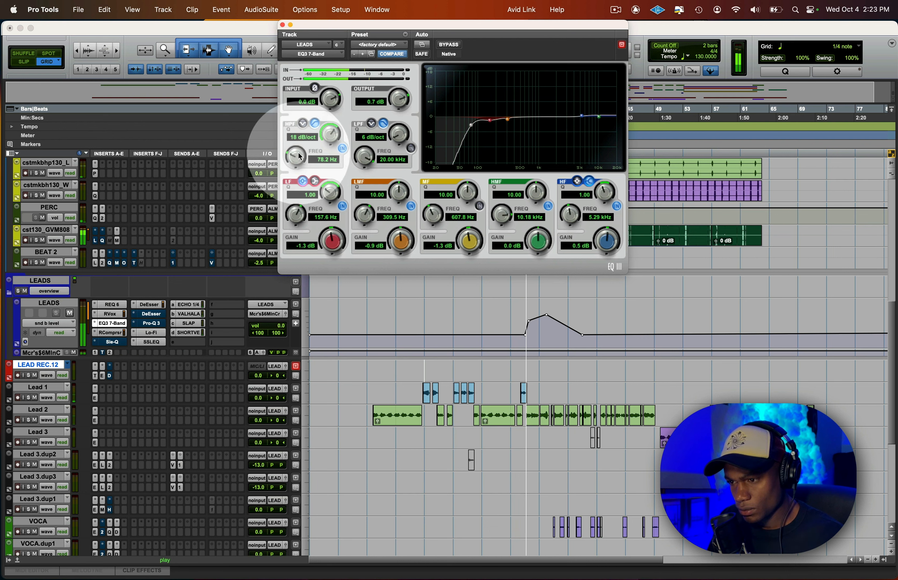
{"action": "mouse_move", "coordinate": [300, 156]}
{"action": "left_mouse_down"}
{"action": "mouse_move", "coordinate": [301, 143]}
{"action": "mouse_move", "coordinate": [301, 150]}
{"action": "left_mouse_up"}
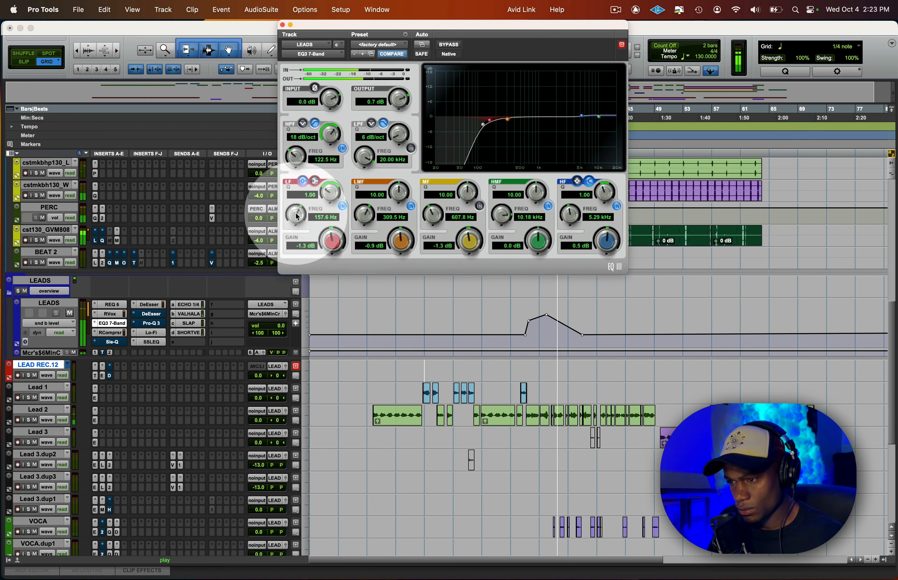
{"action": "mouse_move", "coordinate": [331, 240]}
{"action": "left_mouse_down"}
{"action": "mouse_move", "coordinate": [328, 254]}
{"action": "mouse_move", "coordinate": [328, 232]}
{"action": "left_mouse_up"}
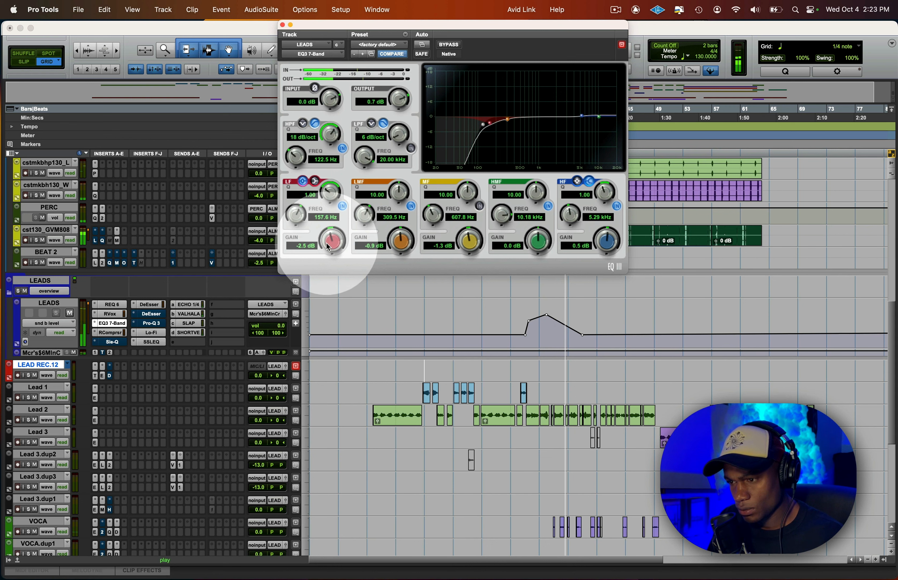
{"action": "left_click_drag", "start_coordinate": [330, 194], "coordinate": [331, 183]}
{"action": "left_click_drag", "start_coordinate": [297, 216], "coordinate": [297, 210]}
{"action": "mouse_move", "coordinate": [499, 123]}
{"action": "left_mouse_down"}
{"action": "mouse_move", "coordinate": [503, 85]}
{"action": "mouse_move", "coordinate": [505, 125]}
{"action": "left_mouse_up"}
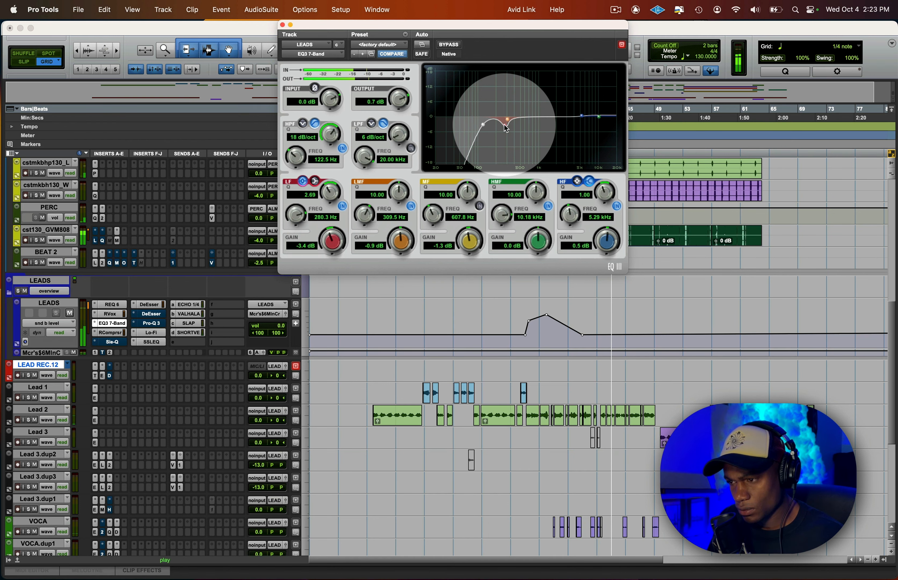
{"action": "key", "text": "super+w"}
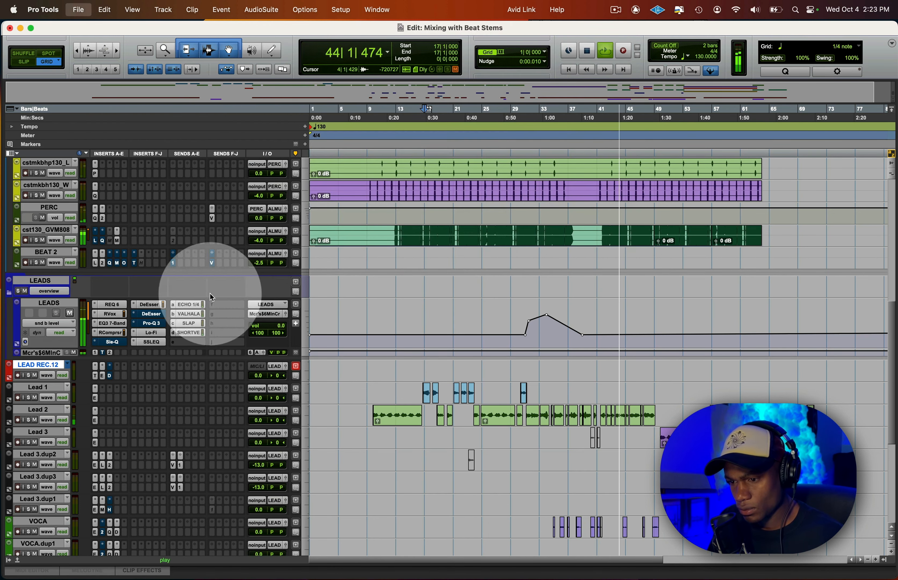
Set the LEADS track's RCompressor attack to 1.65 and release to 150, and compare it with the bypassed sound
{"action": "left_click", "coordinate": [119, 333]}
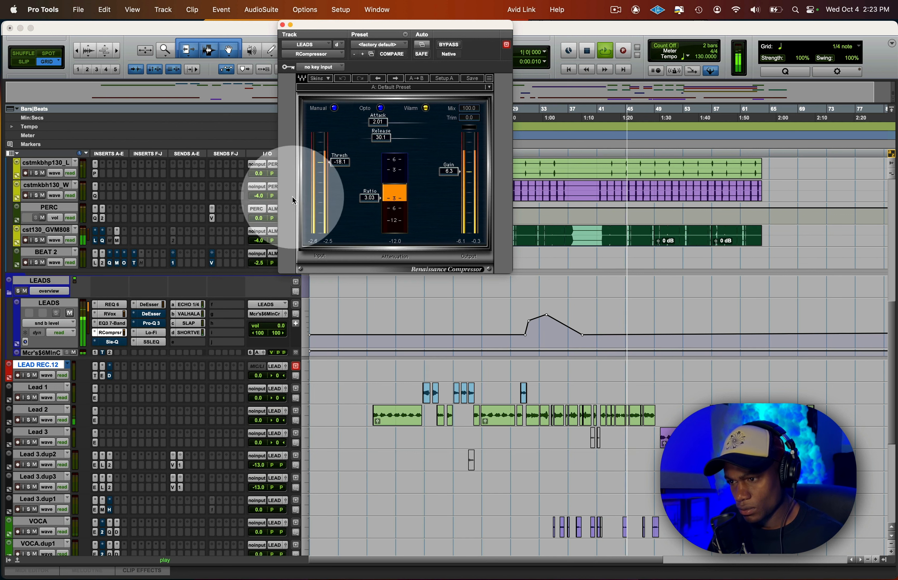
{"action": "left_click_drag", "start_coordinate": [379, 126], "coordinate": [393, 130]}
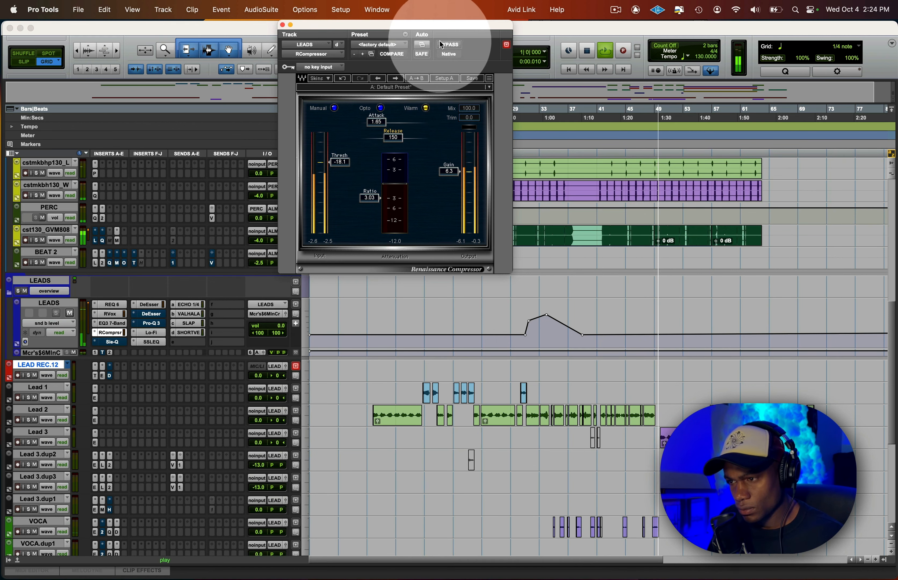
{"action": "left_click", "coordinate": [449, 45]}
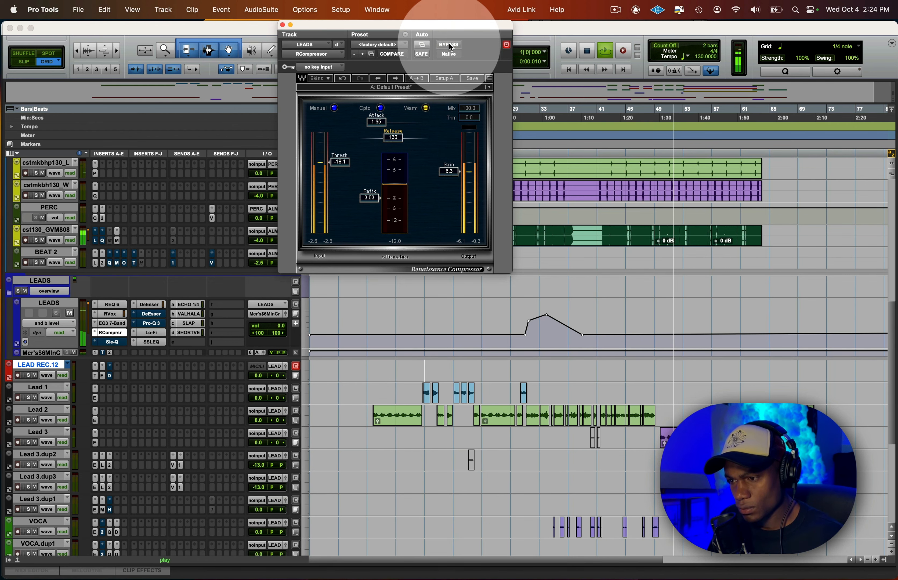
{"action": "key", "text": "super+w"}
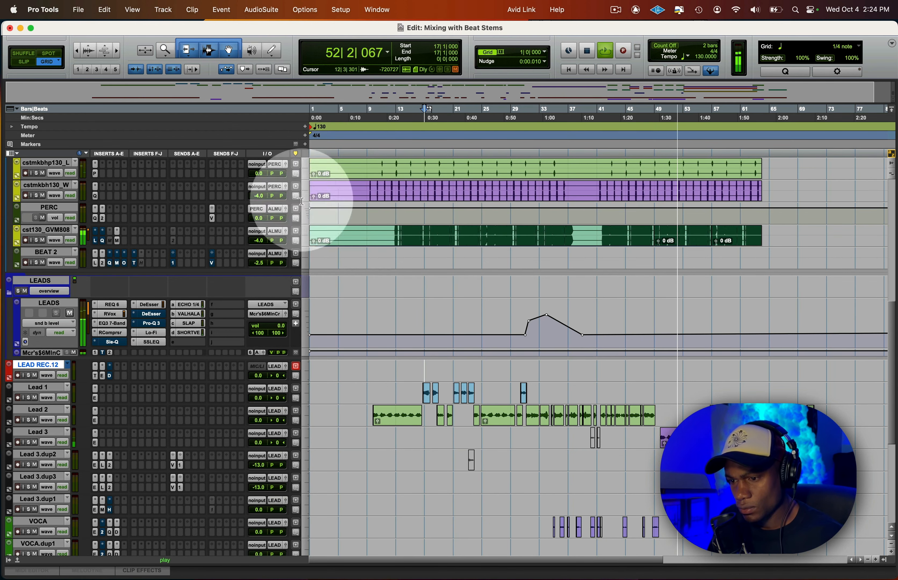
Check the first DeEsser and the Lo-Fi settings on the LEADS track, and stop playback
{"action": "left_click", "coordinate": [151, 304]}
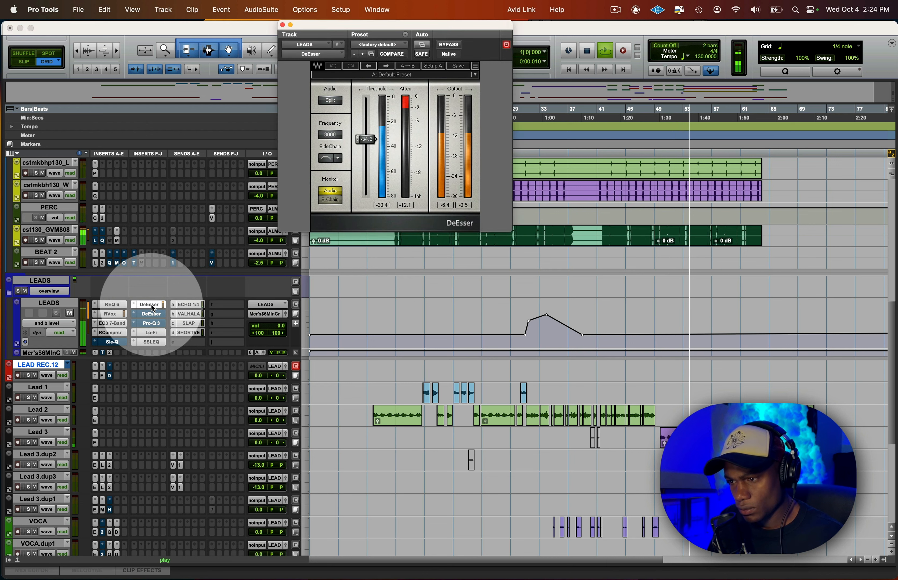
{"action": "key", "text": "super+w"}
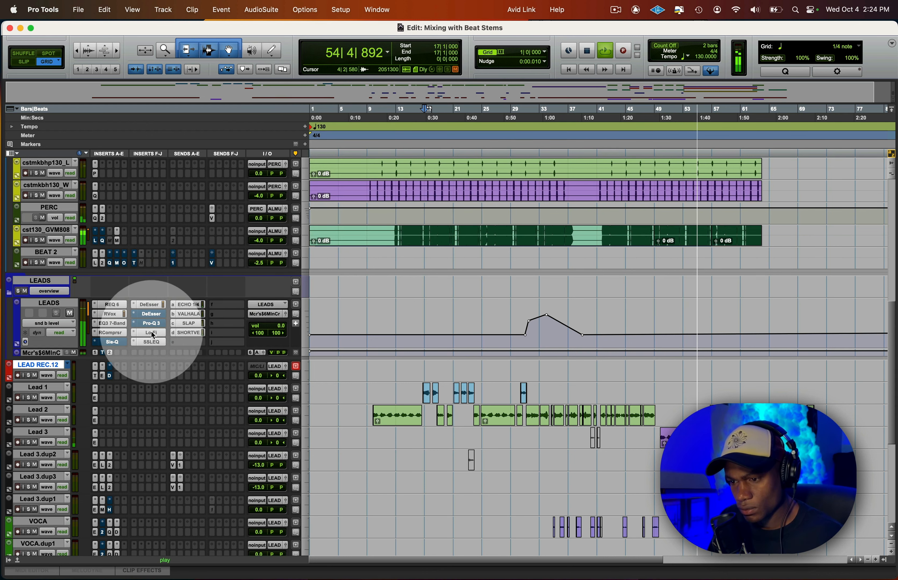
{"action": "left_click", "coordinate": [151, 333]}
{"action": "key", "text": "space"}
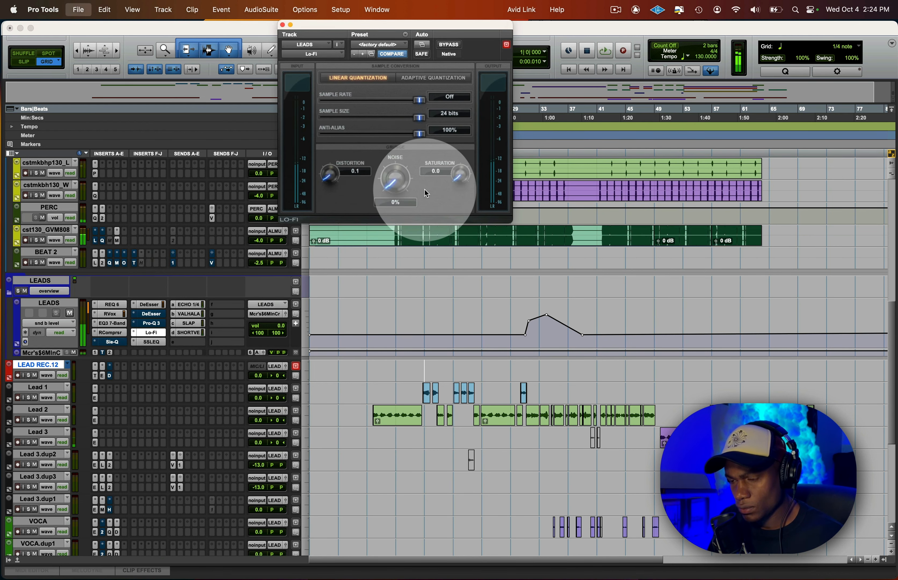
{"action": "key", "text": "super+w"}
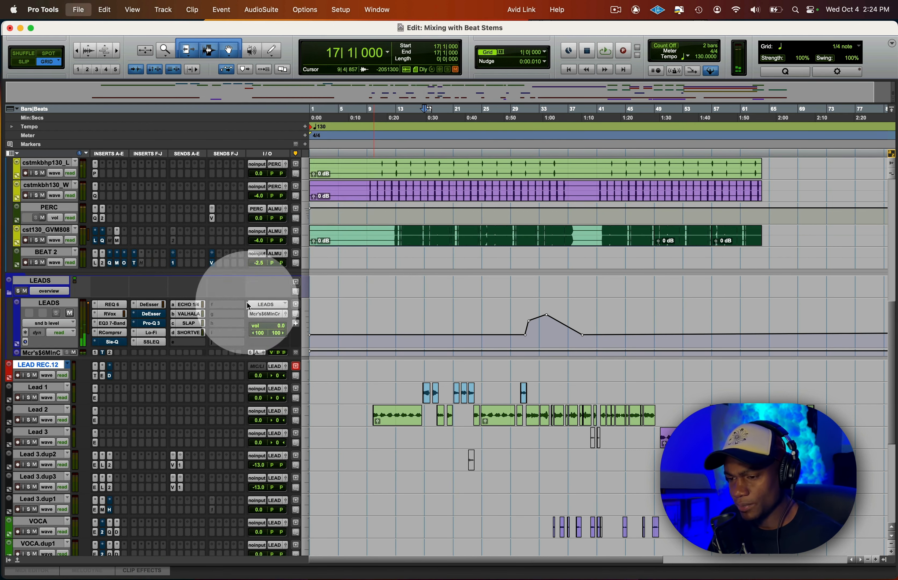
Review the band settings of the REQ 6 on the LEADS track and close the plug-in
{"action": "left_click", "coordinate": [107, 306]}
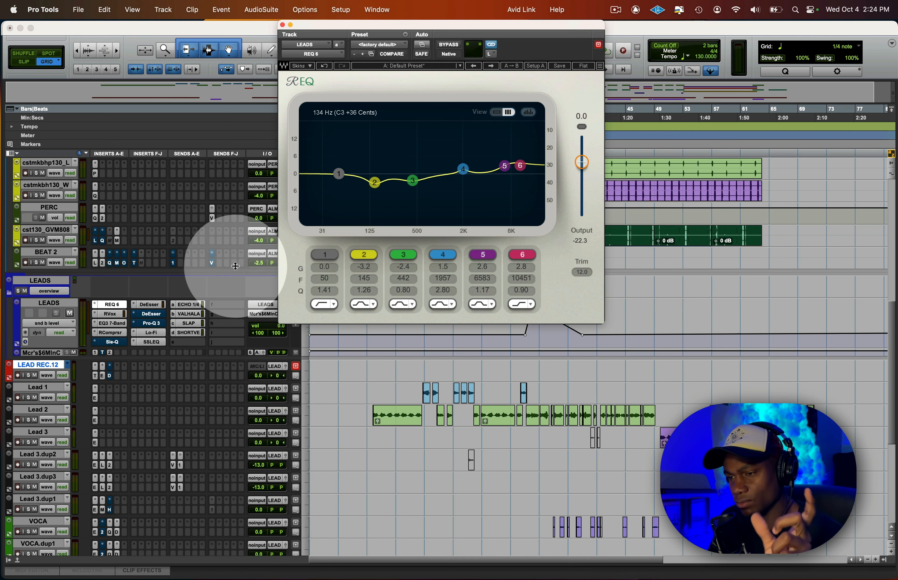
{"action": "left_click", "coordinate": [118, 316]}
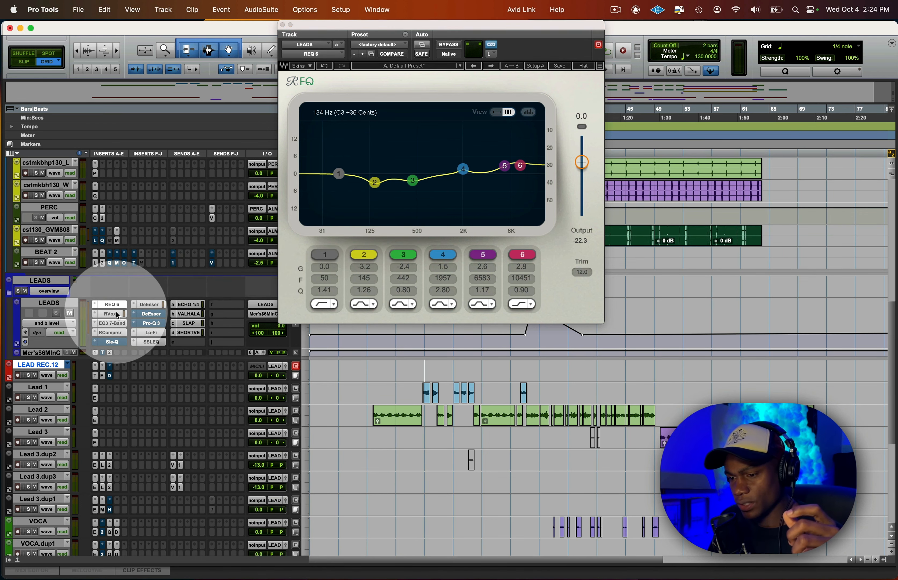
{"action": "left_click", "coordinate": [573, 128]}
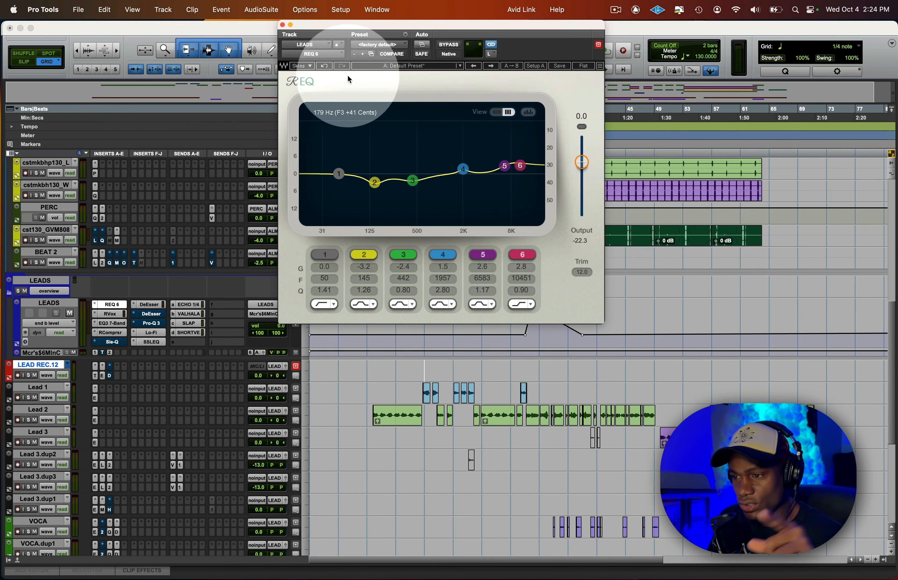
{"action": "left_click", "coordinate": [284, 26]}
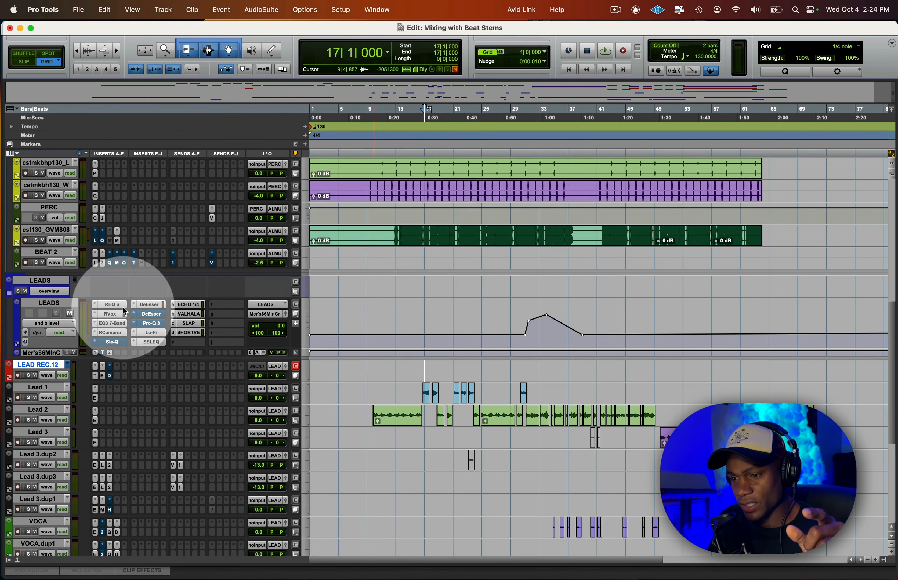
Arrange the LEADS track's RVox and REQ 6 side by side to compare their settings, and play from bar 17
{"action": "left_click", "coordinate": [114, 313]}
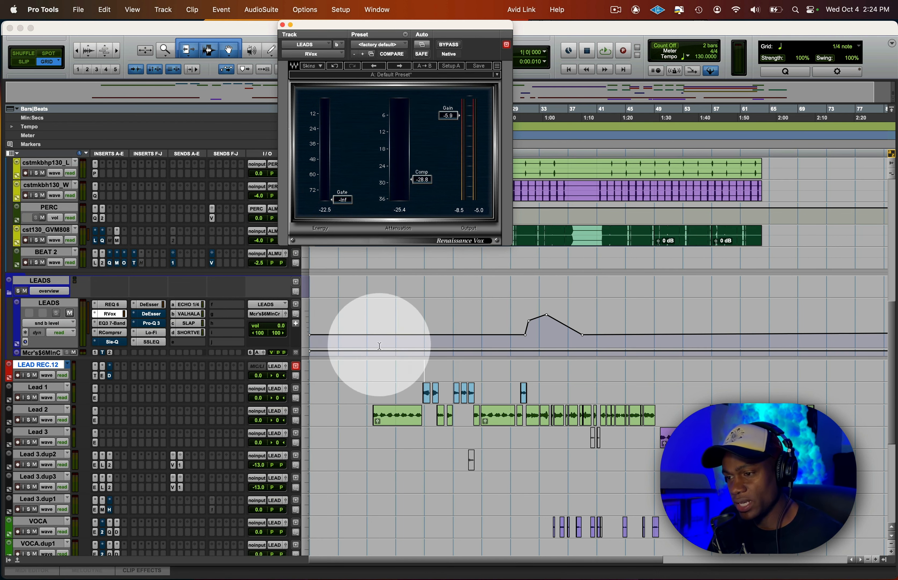
{"action": "left_click", "coordinate": [110, 305]}
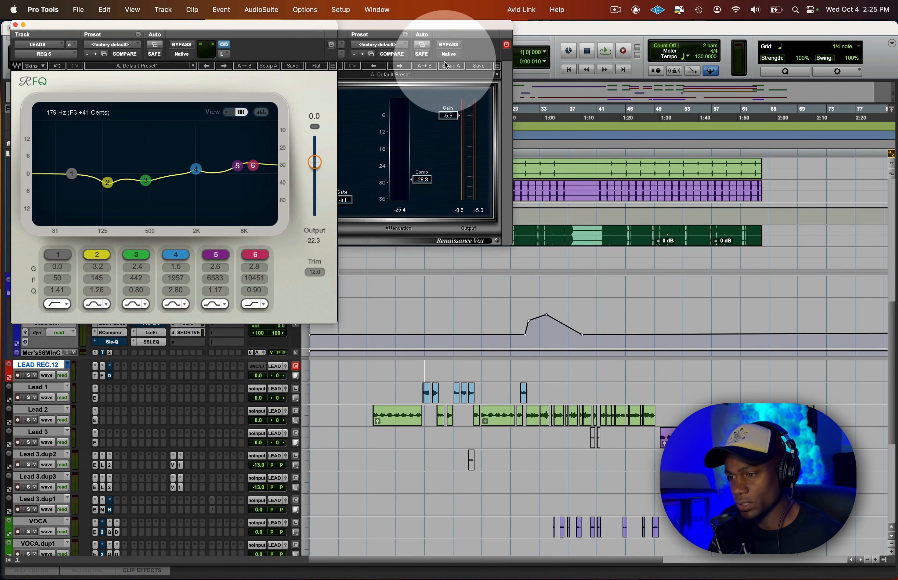
{"action": "key", "text": "space"}
{"action": "left_click_drag", "start_coordinate": [422, 29], "coordinate": [446, 31]}
{"action": "key", "text": "space"}
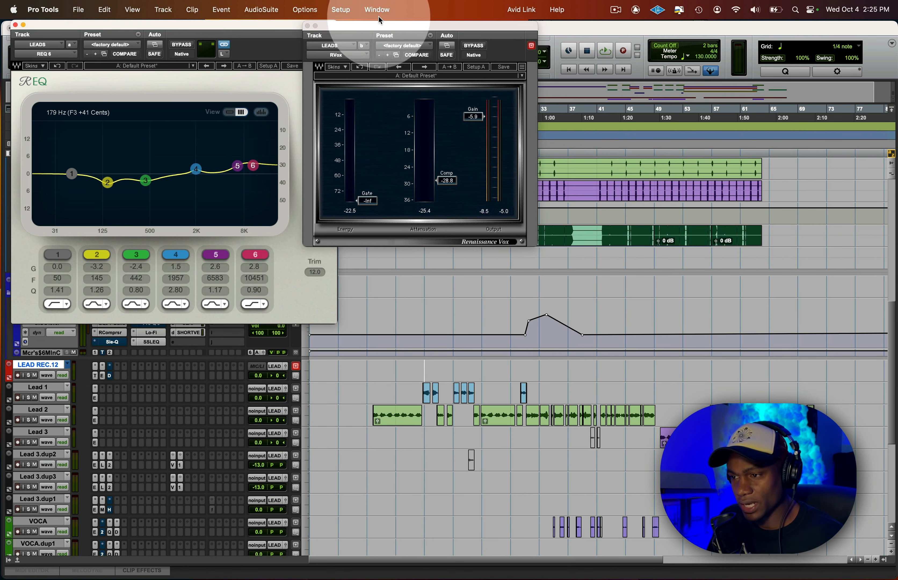
{"action": "left_click_drag", "start_coordinate": [379, 25], "coordinate": [418, 23]}
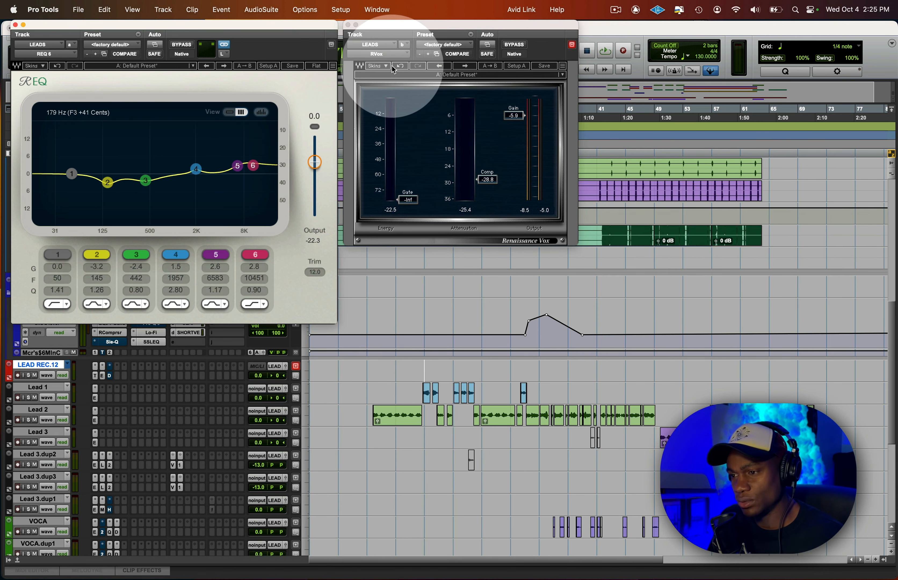
{"action": "key", "text": "space"}
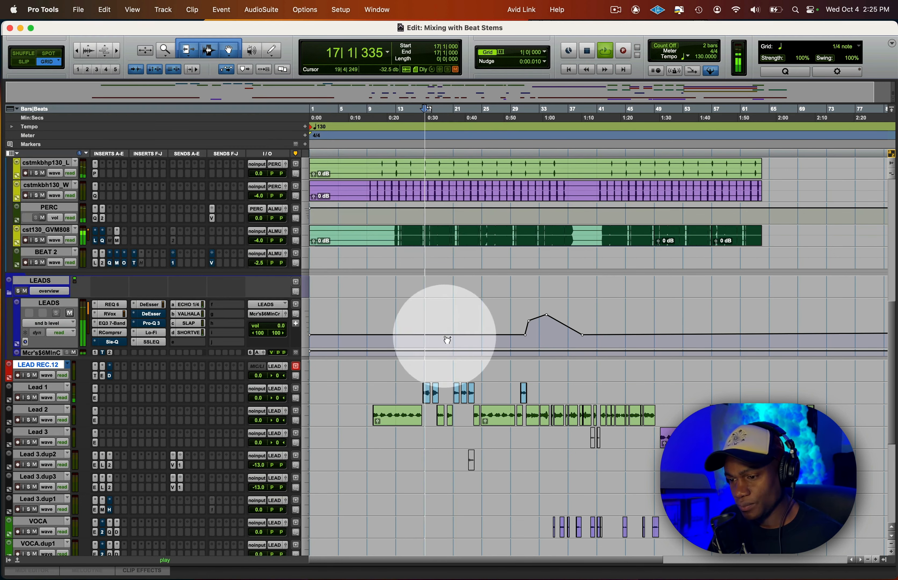
Set the LEADS track's RCompressor attack to 1.09, lengthen its release, and resume playback from bar 17
{"action": "left_click", "coordinate": [147, 305]}
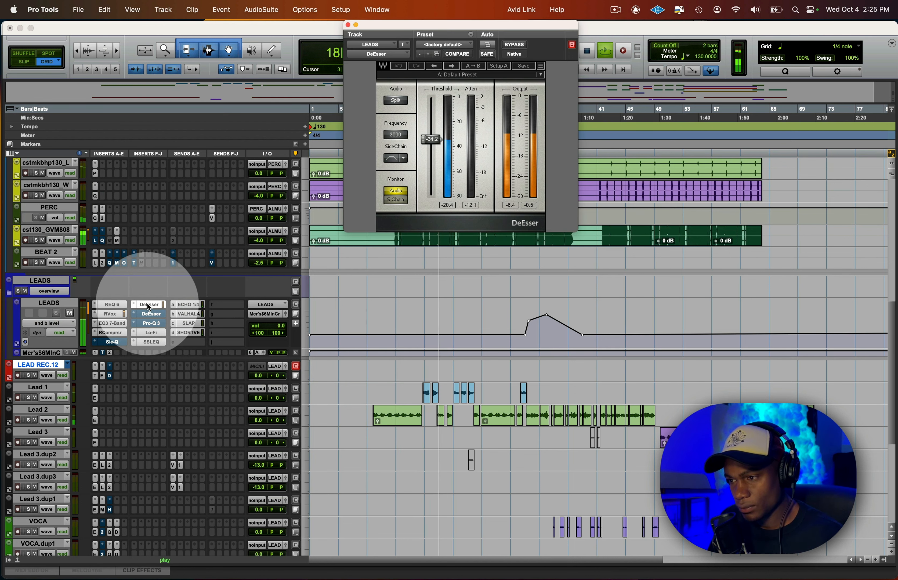
{"action": "left_click", "coordinate": [109, 332]}
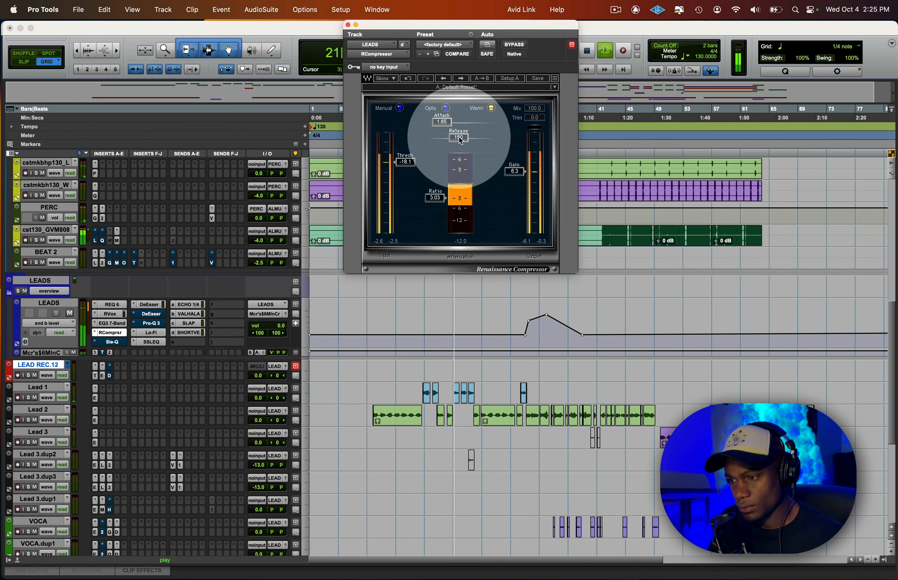
{"action": "key", "text": "space"}
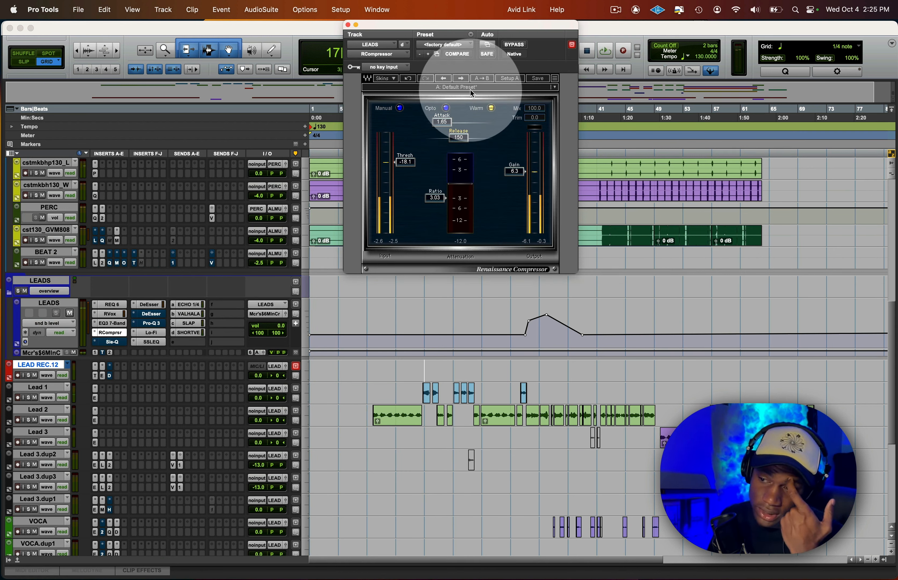
{"action": "left_click_drag", "start_coordinate": [453, 123], "coordinate": [459, 133]}
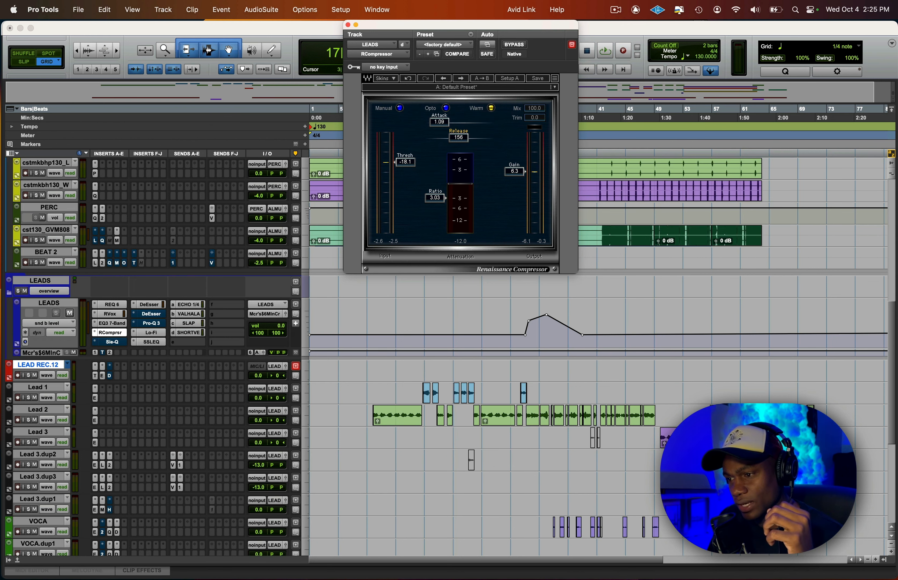
{"action": "left_click", "coordinate": [453, 136]}
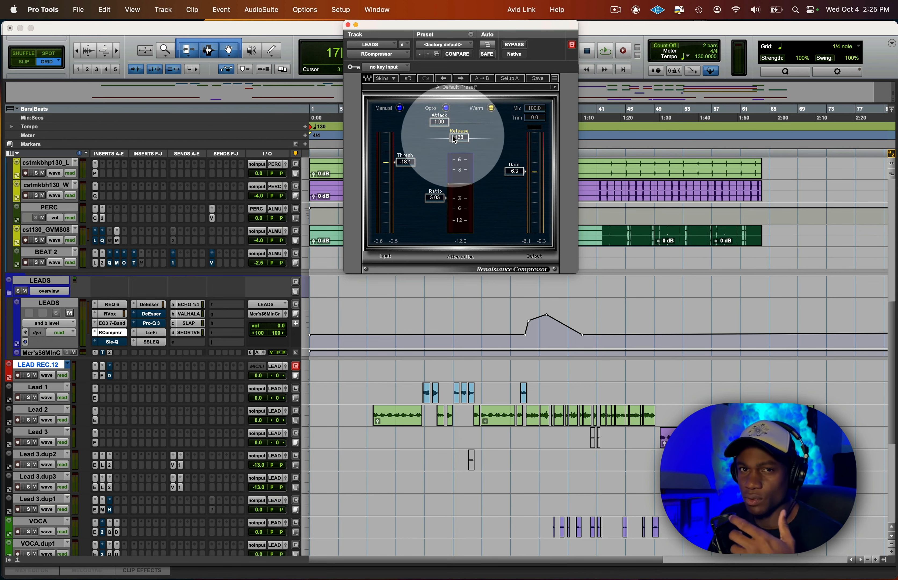
{"action": "key", "text": "space"}
{"action": "key", "text": "super+w"}
Examine the first DeEsser's threshold and attenuation on the LEADS track during playback, and stop and close the plug-in
{"action": "left_click", "coordinate": [154, 303]}
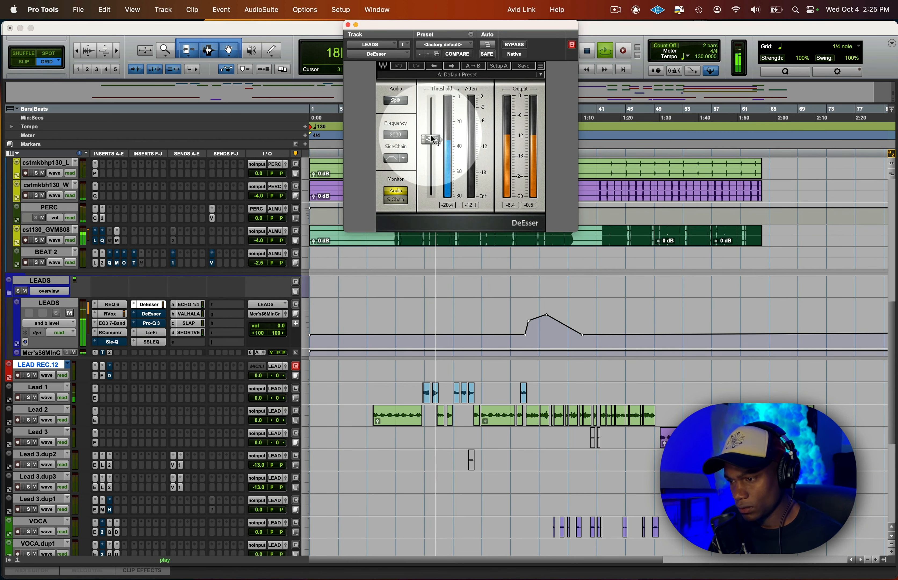
{"action": "key", "text": "space"}
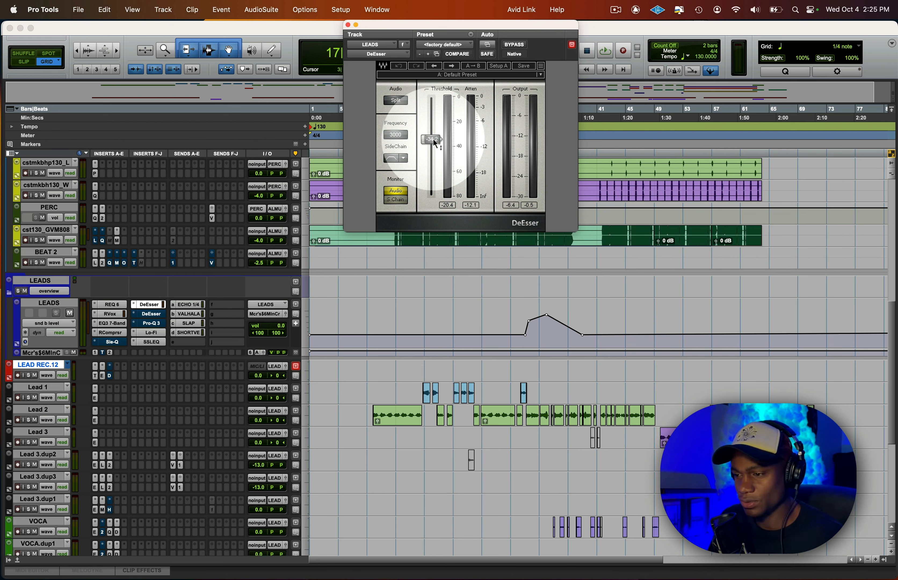
{"action": "key", "text": "space"}
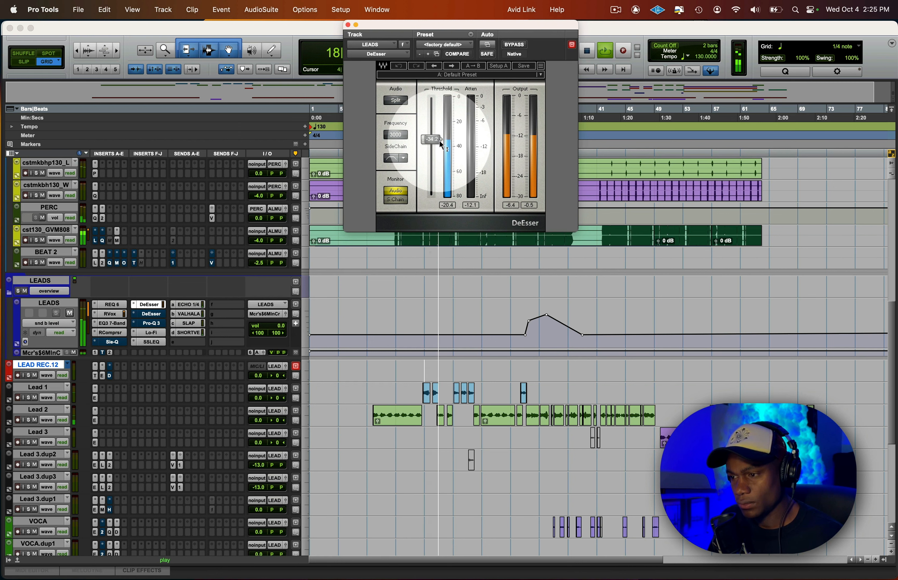
{"action": "key", "text": "space"}
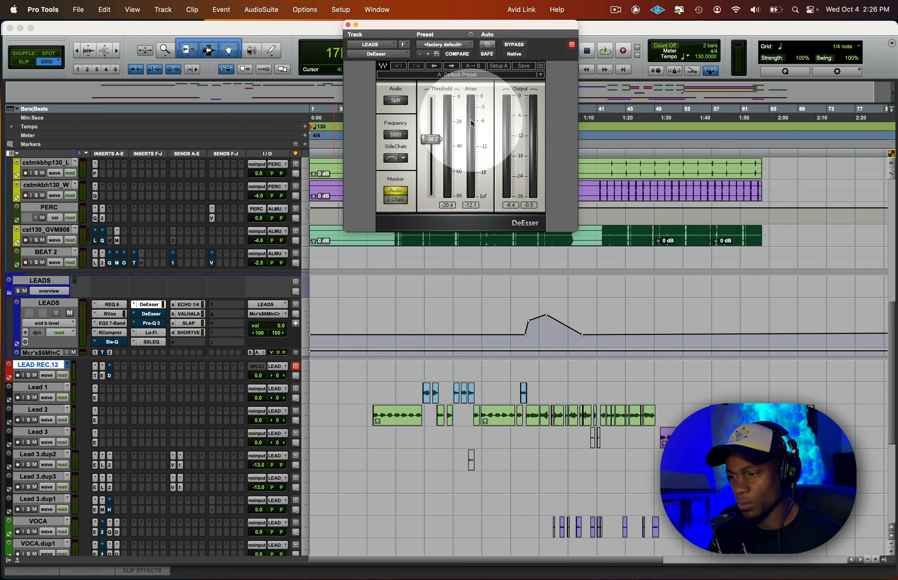
{"action": "key", "text": "super+w"}
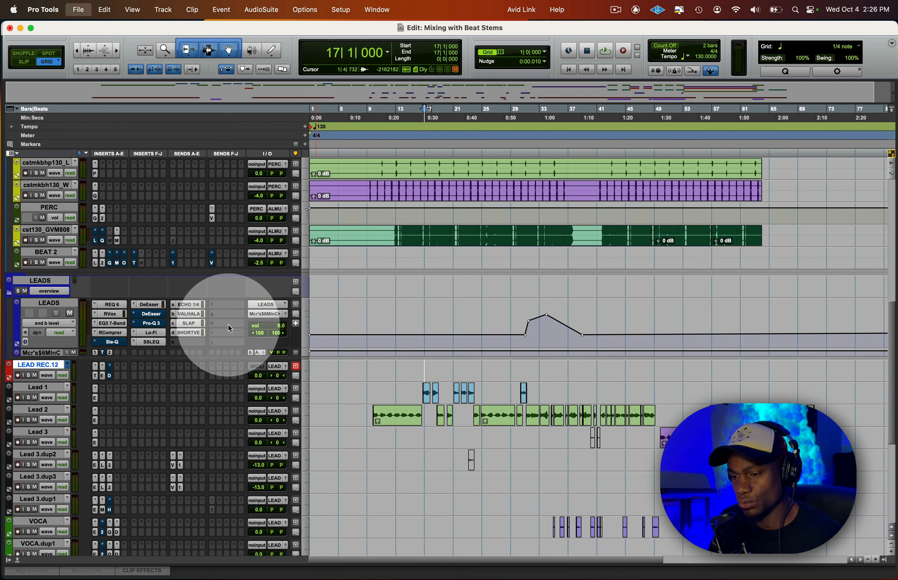
Examine the Lo-Fi settings on the LEADS track during playback from bar 17, and close the plug-in and stop
{"action": "key", "text": "space"}
{"action": "left_click", "coordinate": [163, 333]}
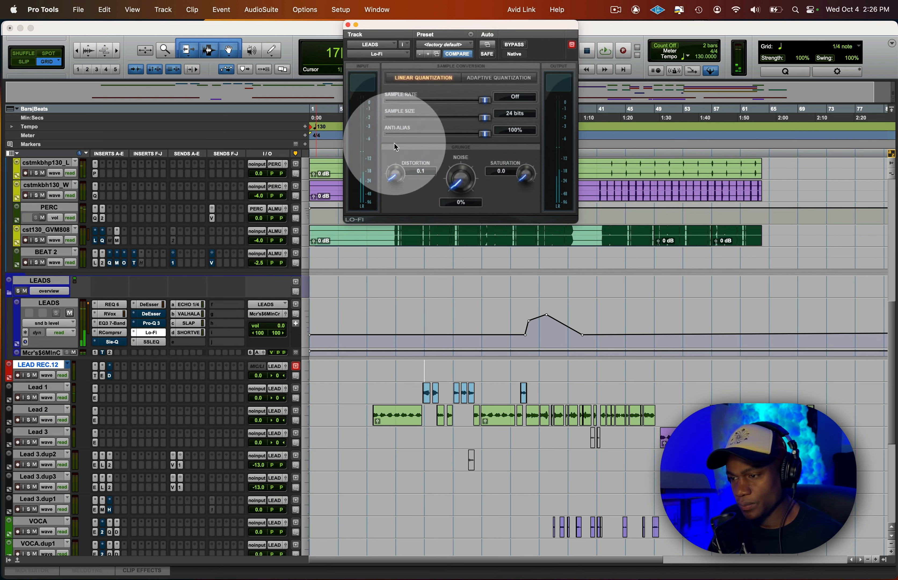
{"action": "left_click_drag", "start_coordinate": [372, 26], "coordinate": [357, 21]}
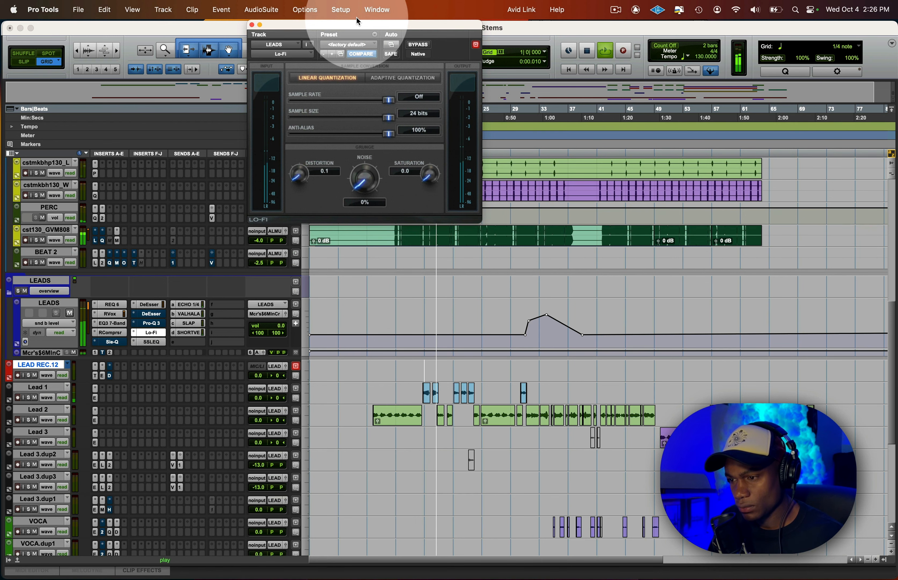
{"action": "key", "text": "super+w"}
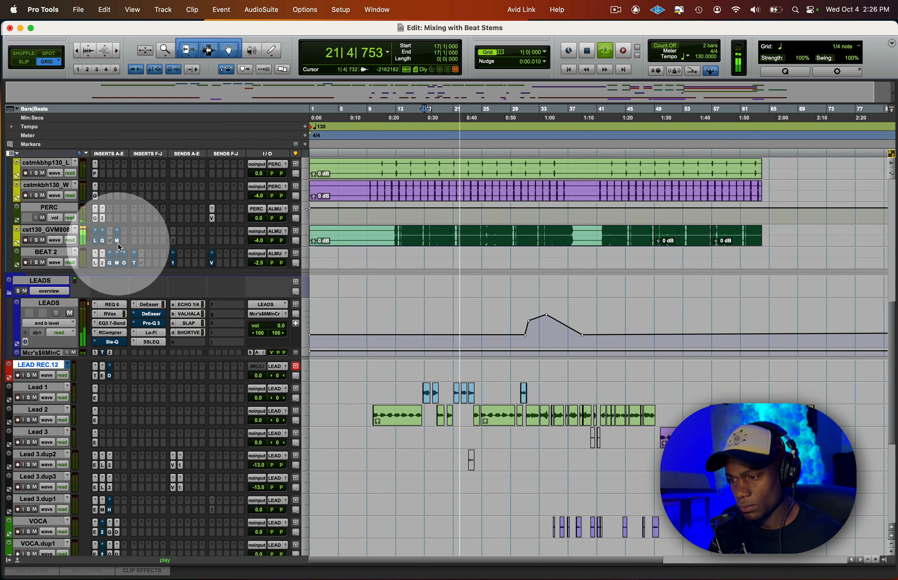
{"action": "key", "text": "space"}
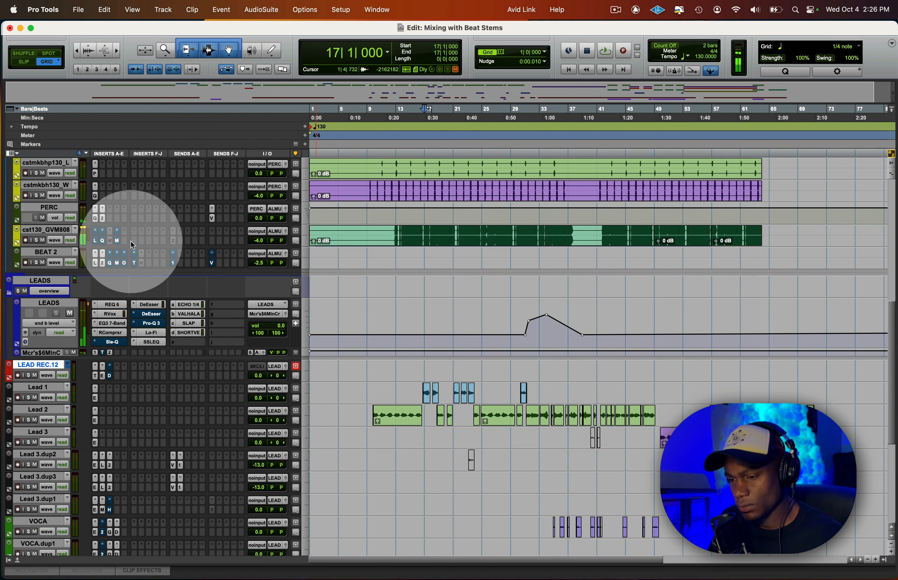
Reduce the Band 1 range of the FabFilter Pro-MB on the 808 track and close the plug-in
{"action": "left_click", "coordinate": [117, 241]}
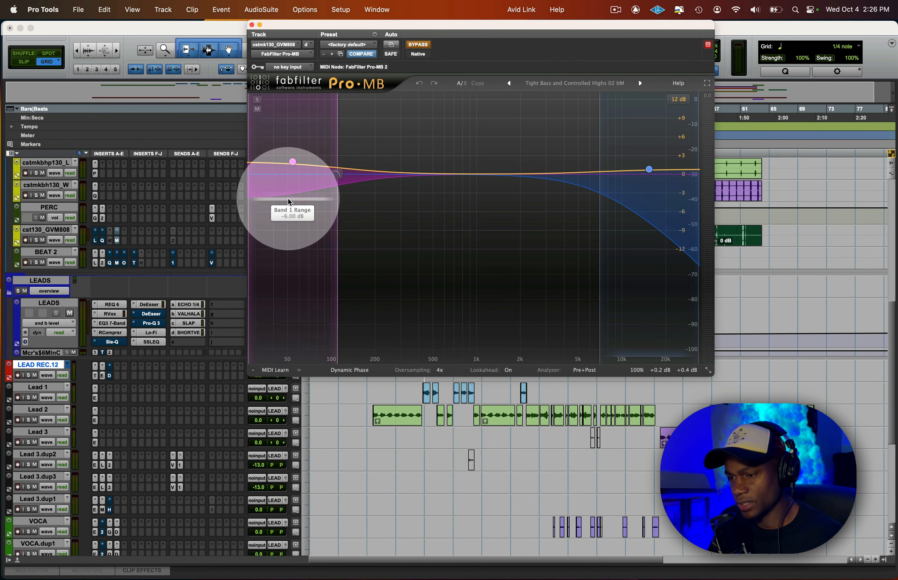
{"action": "left_click", "coordinate": [293, 191]}
{"action": "left_click_drag", "start_coordinate": [375, 23], "coordinate": [307, 17]}
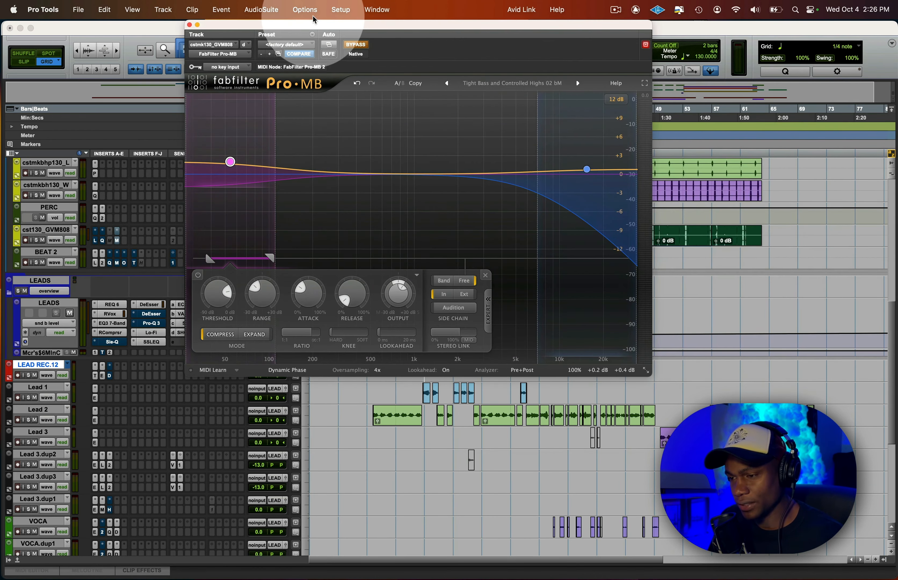
{"action": "left_click", "coordinate": [427, 241]}
Play from bar 13, review the REQ 6 curve on the LEADS track, and restart playback from bar 14
{"action": "left_click", "coordinate": [408, 236]}
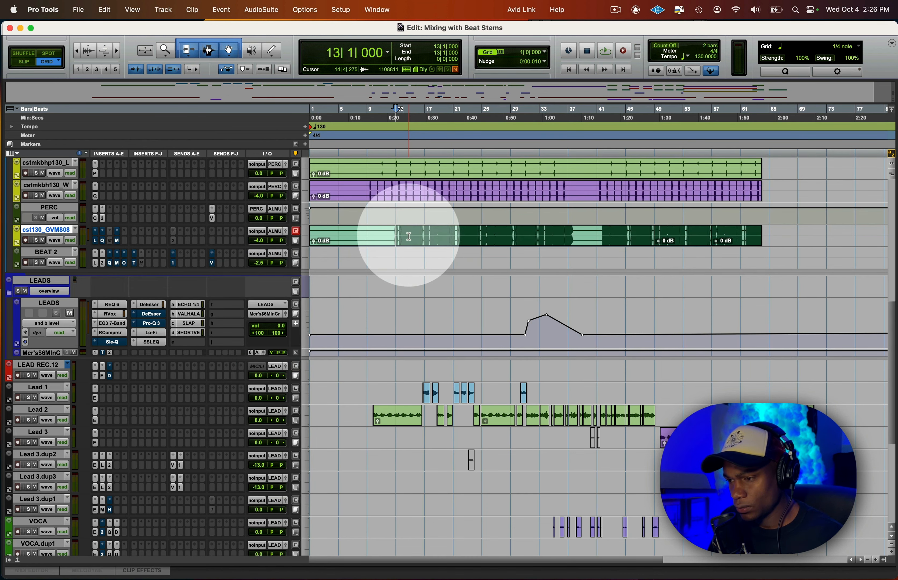
{"action": "key", "text": "space"}
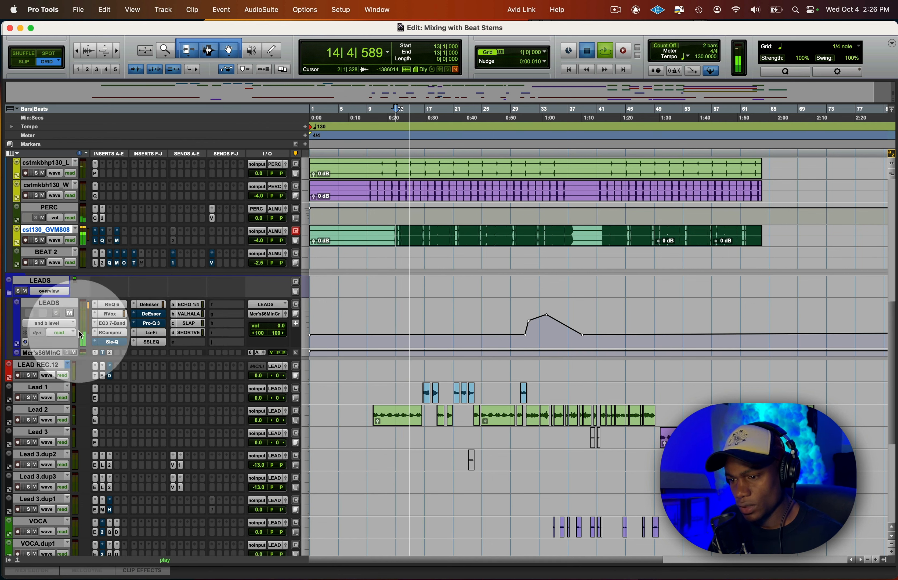
{"action": "key", "text": "space"}
{"action": "left_click", "coordinate": [113, 314]}
{"action": "left_click", "coordinate": [115, 306]}
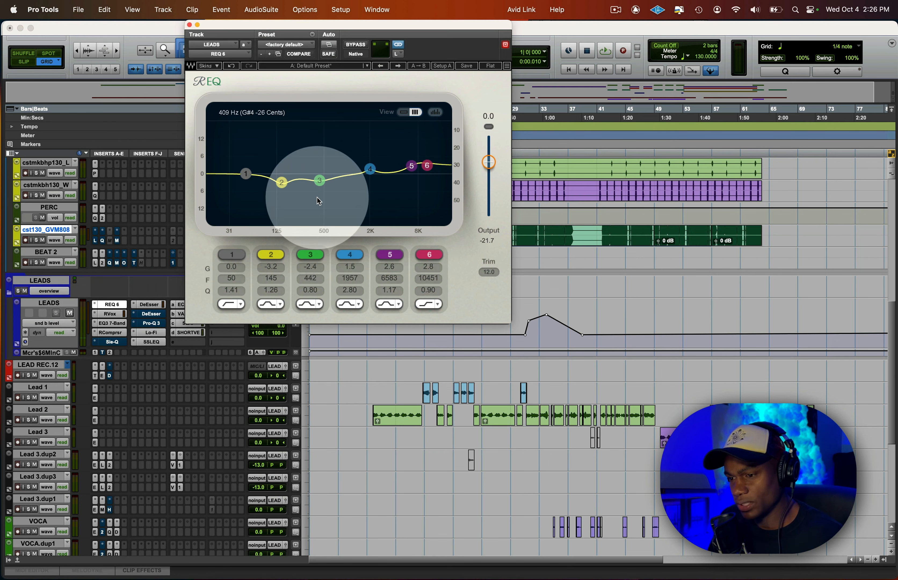
{"action": "key", "text": "super+w"}
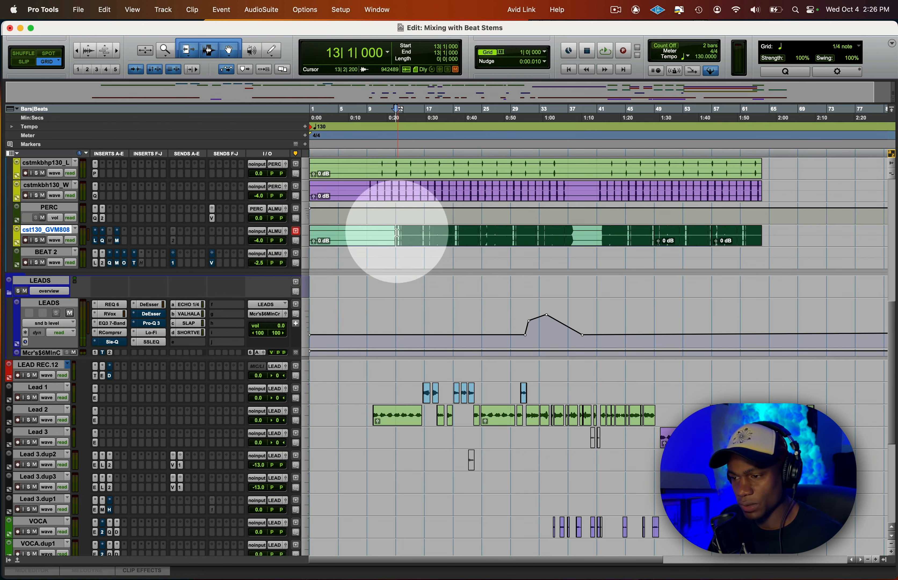
{"action": "left_click", "coordinate": [406, 236]}
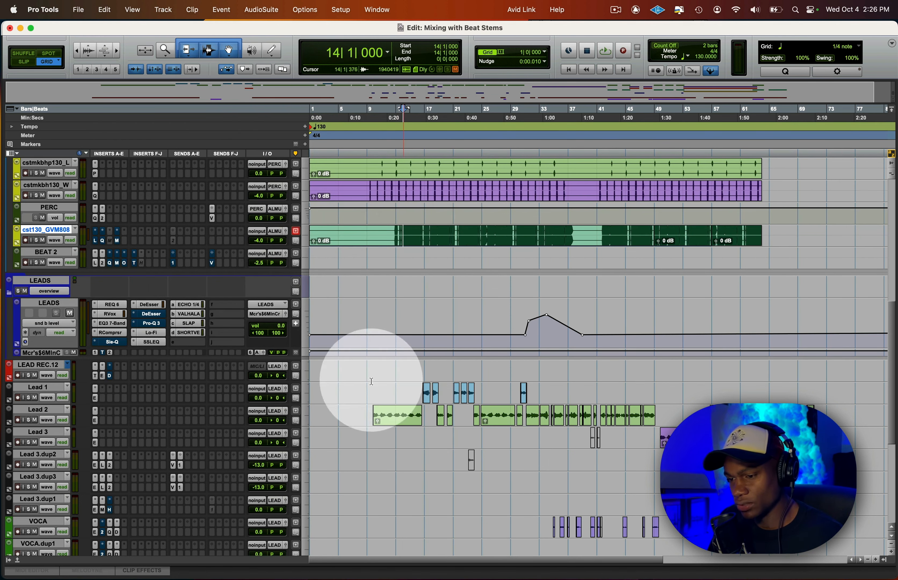
{"action": "key", "text": "space"}
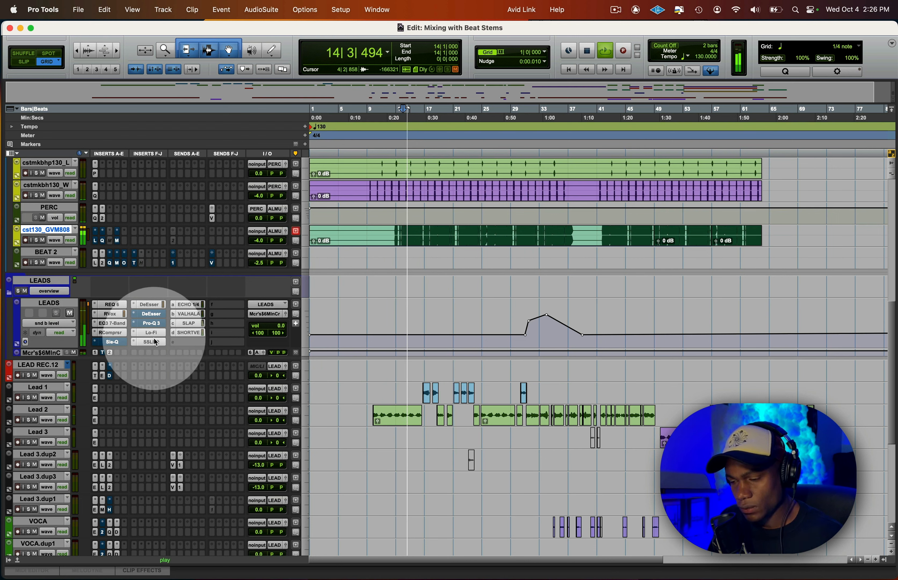
Raise the LEADS track's entire VALHALLA send level automation so the send reads -16.0, and stop playback
{"action": "left_click", "coordinate": [191, 316]}
{"action": "triple_click", "coordinate": [404, 322]}
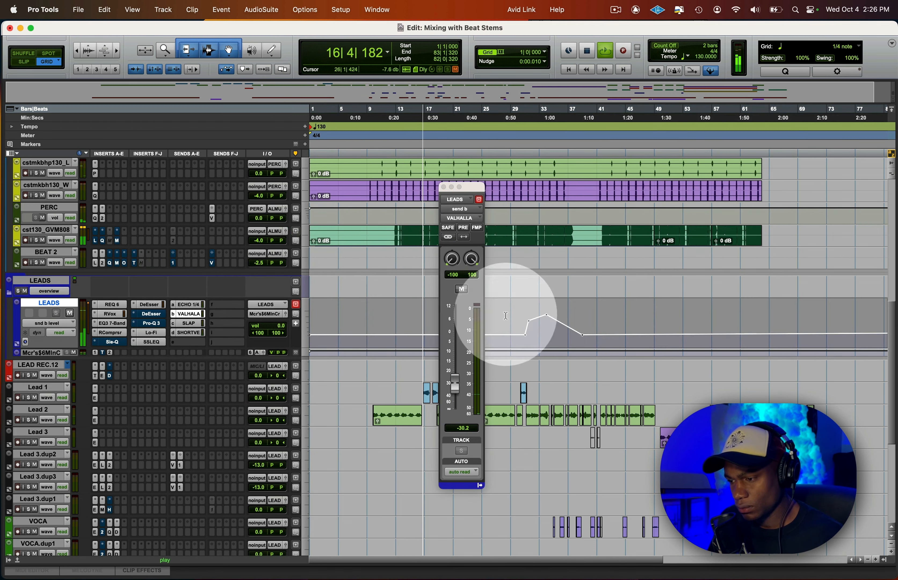
{"action": "left_click_drag", "start_coordinate": [527, 303], "coordinate": [523, 303]}
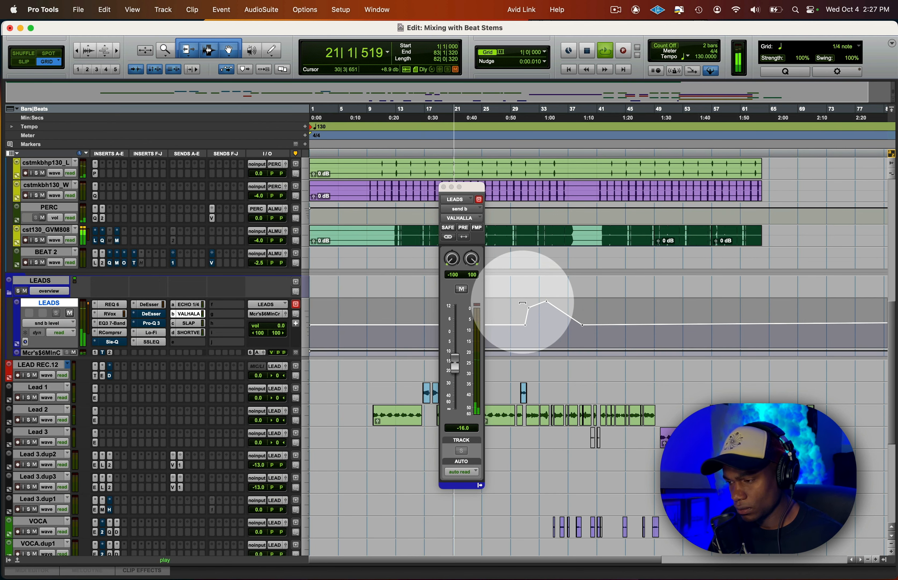
{"action": "key", "text": "space"}
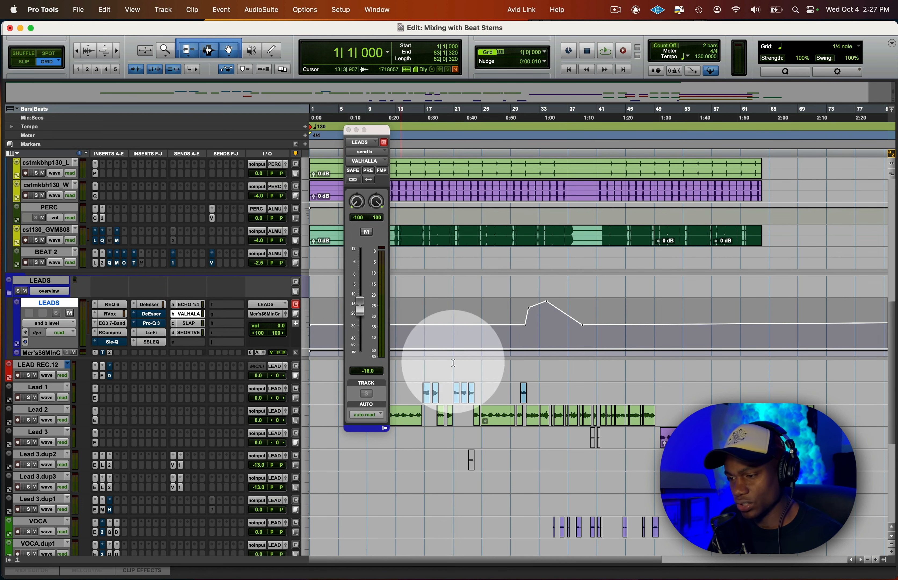
Examine the full length of the LEADS track's VALHALLA send automation, and try raising the send fader during playback from bar 18
{"action": "triple_click", "coordinate": [429, 321]}
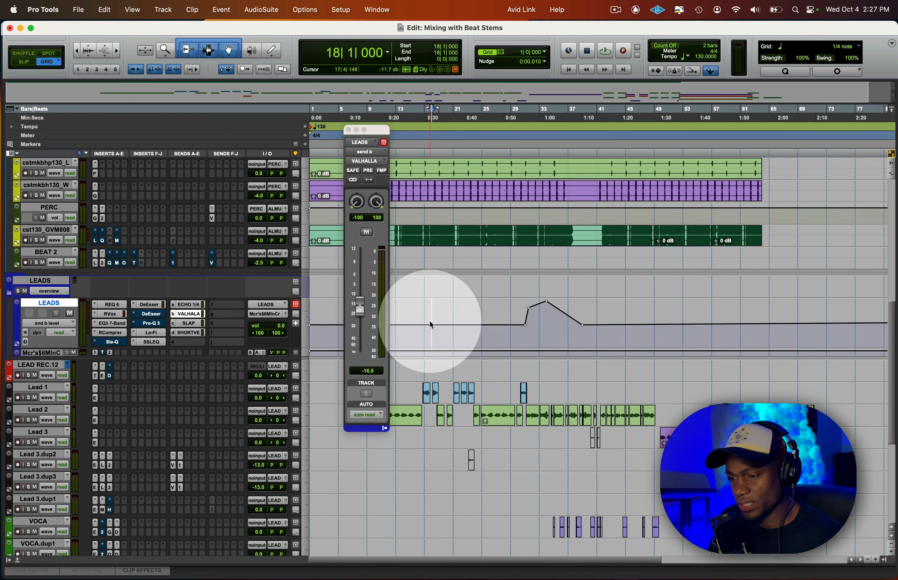
{"action": "scroll", "coordinate": [602, 318], "scroll_direction": "right", "scroll_amount": 5}
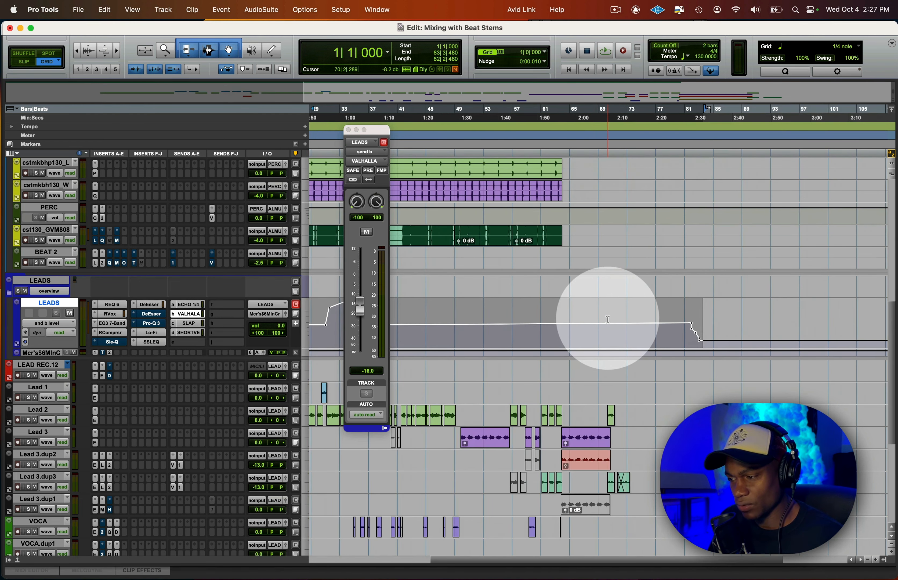
{"action": "scroll", "coordinate": [608, 320], "scroll_direction": "left", "scroll_amount": 6}
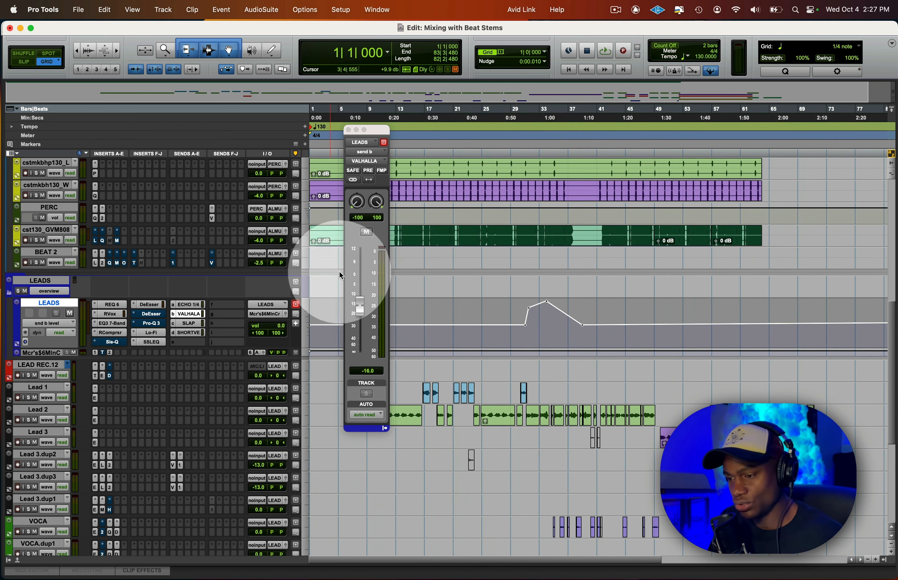
{"action": "left_click", "coordinate": [431, 323]}
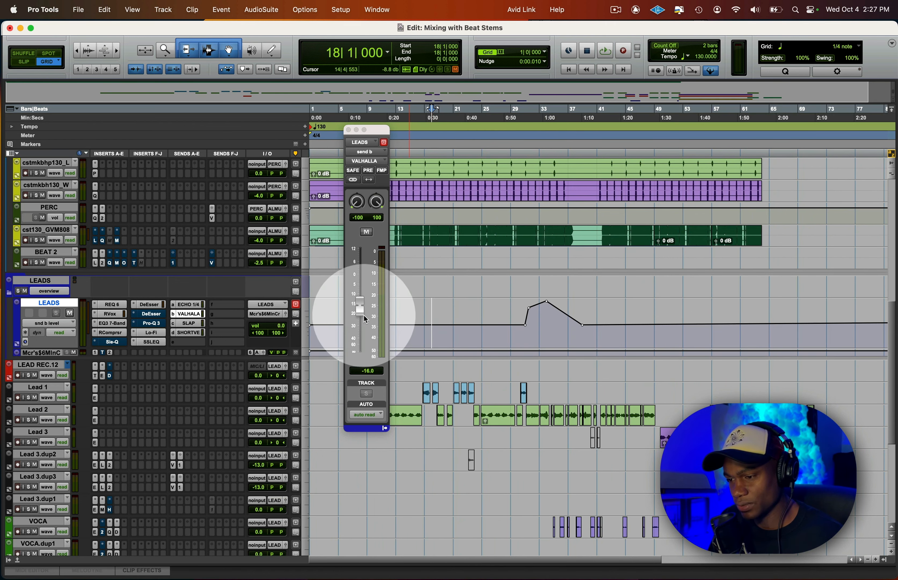
{"action": "left_click_drag", "start_coordinate": [361, 314], "coordinate": [371, 252]}
{"action": "left_click_drag", "start_coordinate": [361, 312], "coordinate": [364, 290]}
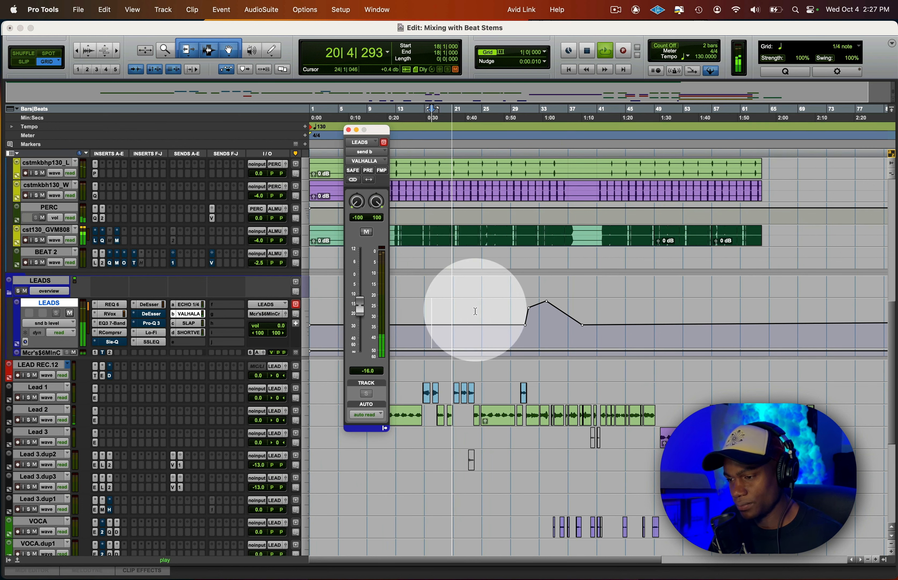
Close the send fader, raise the whole VALHALLA send level automation on the LEADS track slightly, and stop playback
{"action": "left_click", "coordinate": [348, 130]}
{"action": "triple_click", "coordinate": [464, 324]}
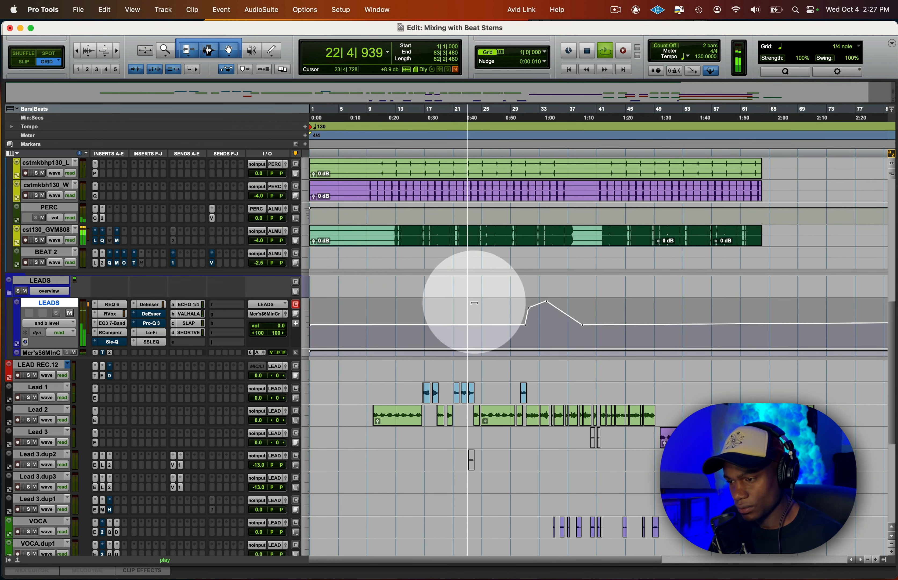
{"action": "left_click_drag", "start_coordinate": [474, 304], "coordinate": [473, 303]}
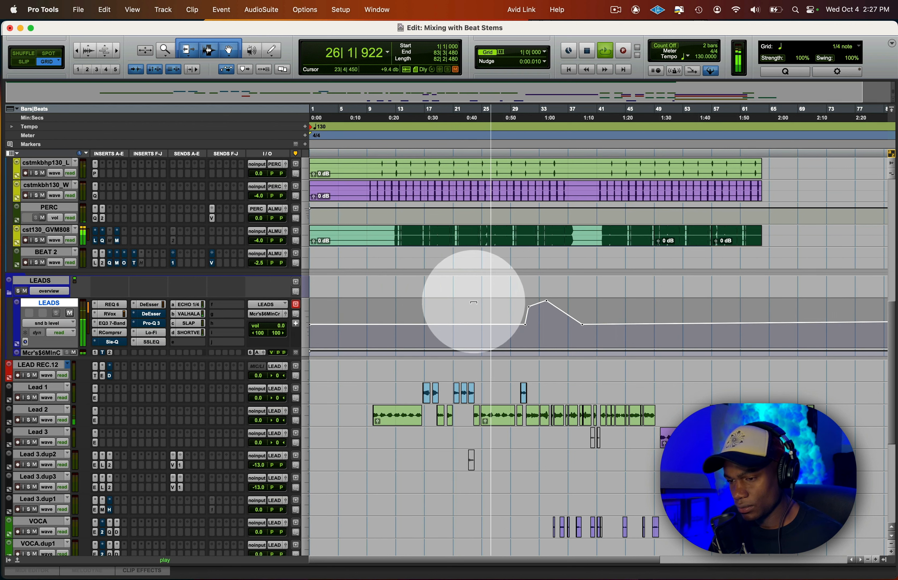
{"action": "key", "text": "space"}
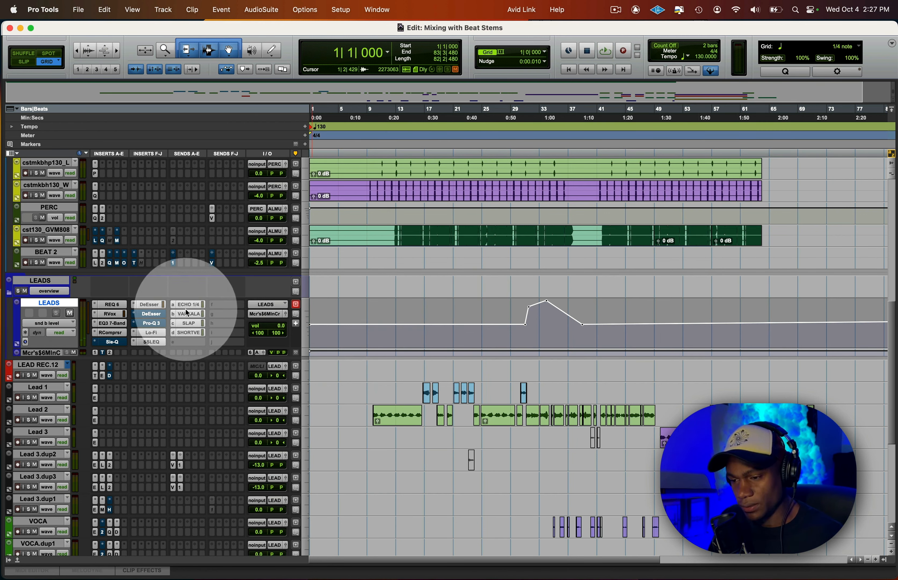
Compare the LEADS vocal with the Lo-Fi bypassed and active while playing from bar 17, and stop and close the plug-in
{"action": "left_click", "coordinate": [155, 336]}
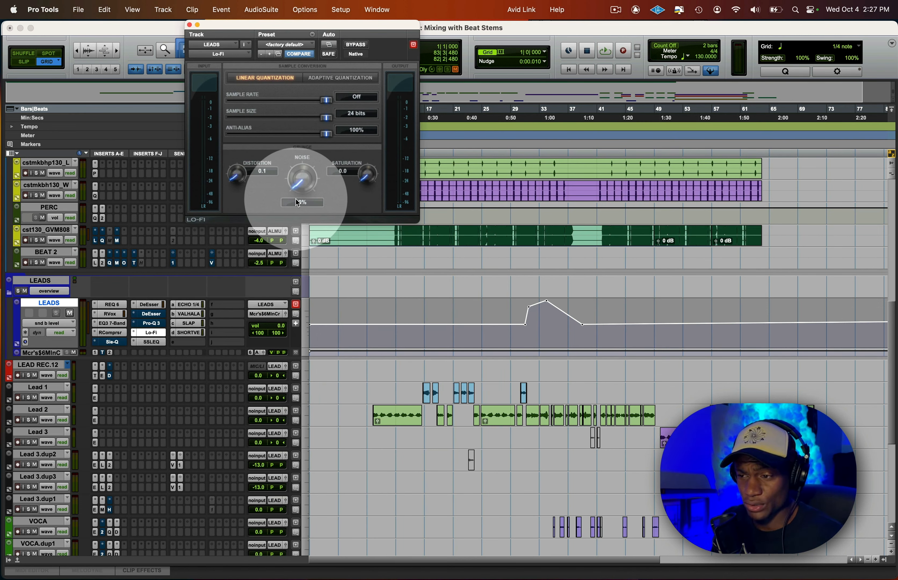
{"action": "left_click", "coordinate": [417, 321]}
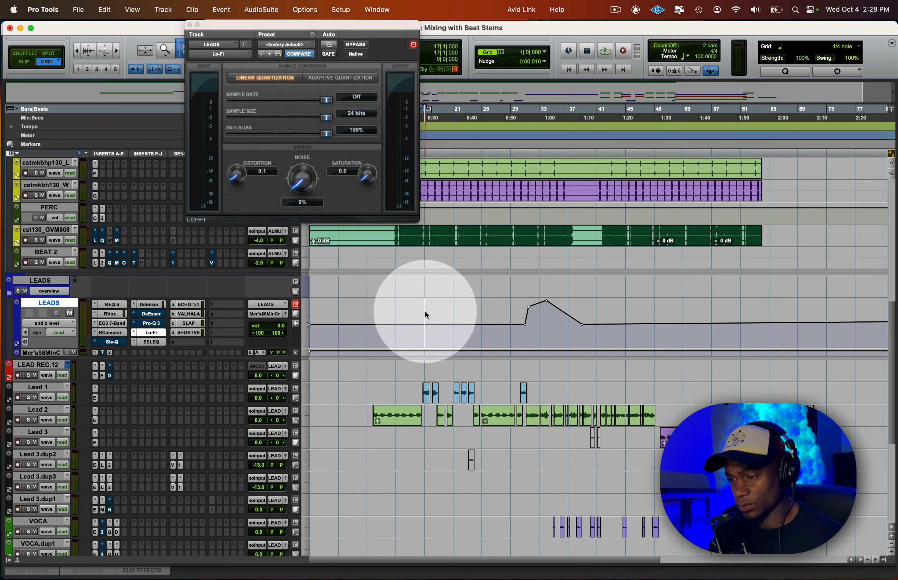
{"action": "key", "text": "space"}
{"action": "left_click", "coordinate": [355, 45]}
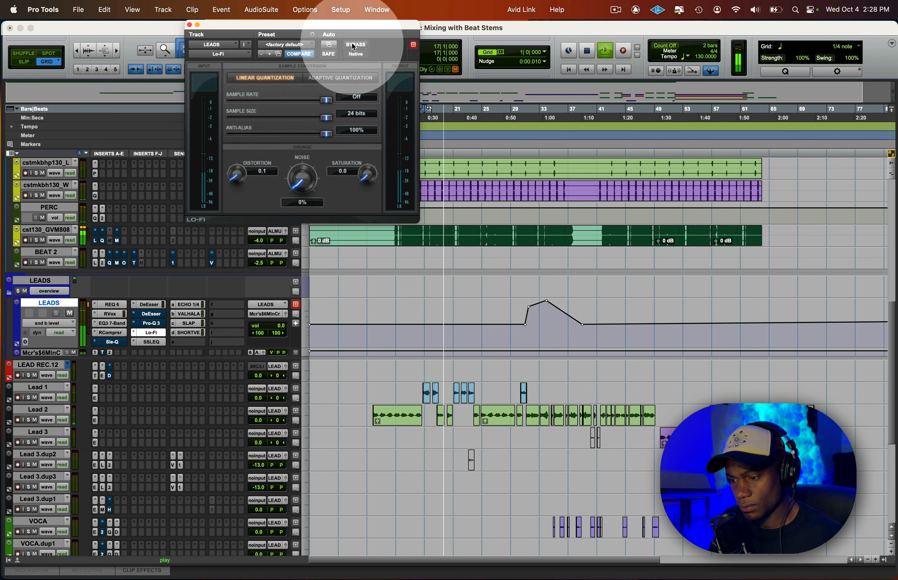
{"action": "left_click", "coordinate": [354, 48]}
{"action": "key", "text": "space"}
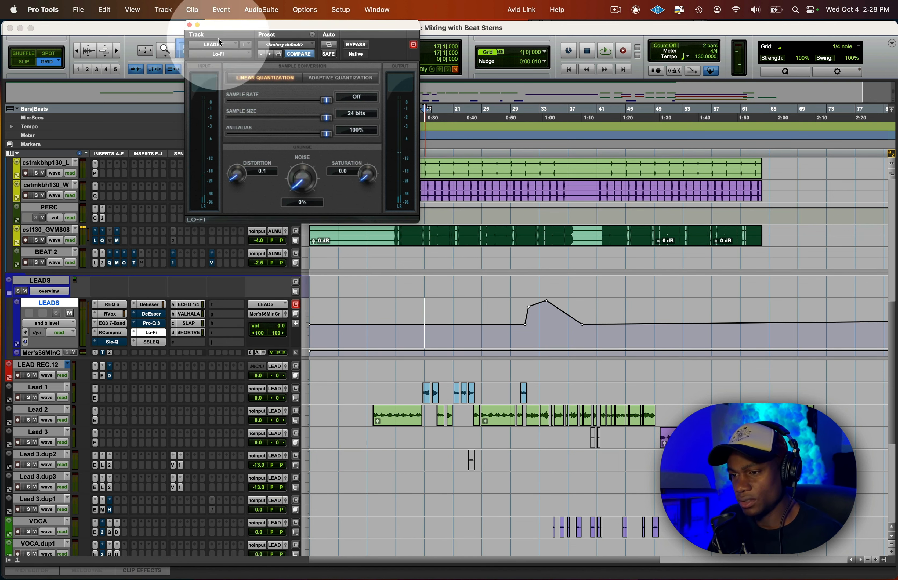
{"action": "left_click", "coordinate": [190, 25]}
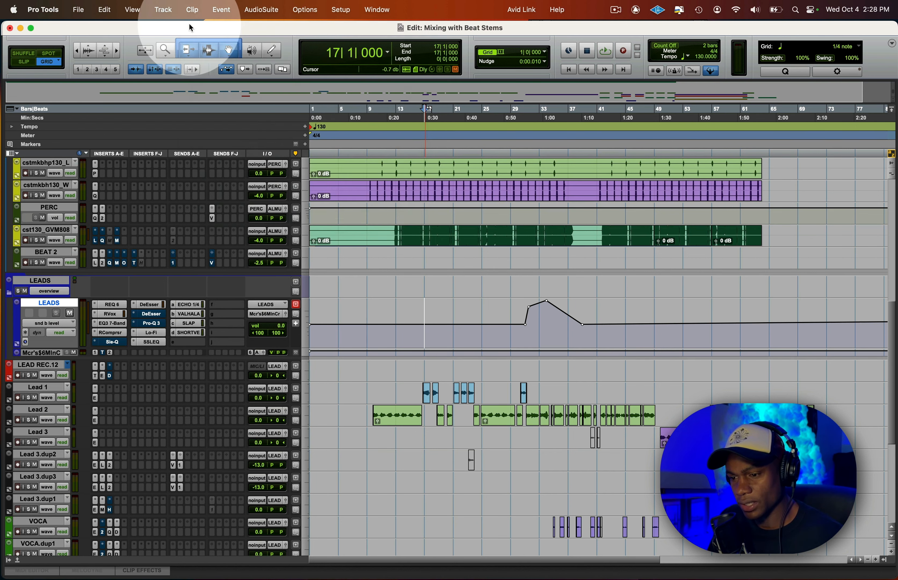
Play from bar 17 and set the HF gain of the SSLEQ on the LEADS track to 3.84
{"action": "left_click", "coordinate": [150, 343]}
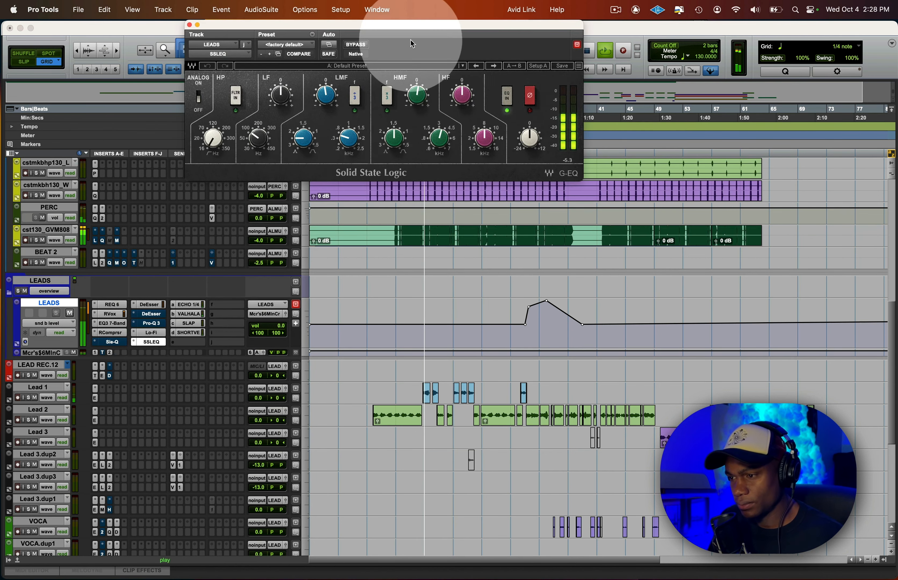
{"action": "key", "text": "space"}
{"action": "left_click_drag", "start_coordinate": [399, 26], "coordinate": [411, 60]}
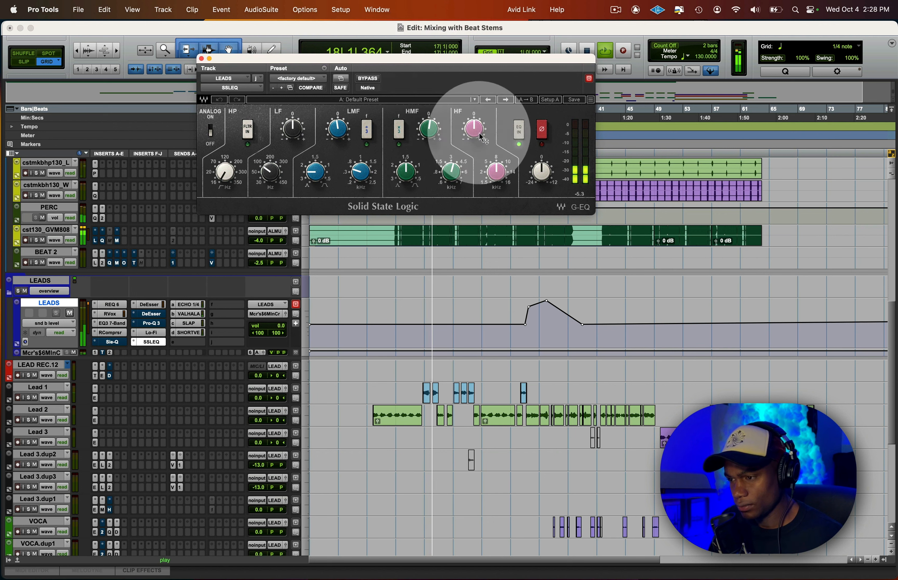
{"action": "left_click_drag", "start_coordinate": [475, 129], "coordinate": [471, 130]}
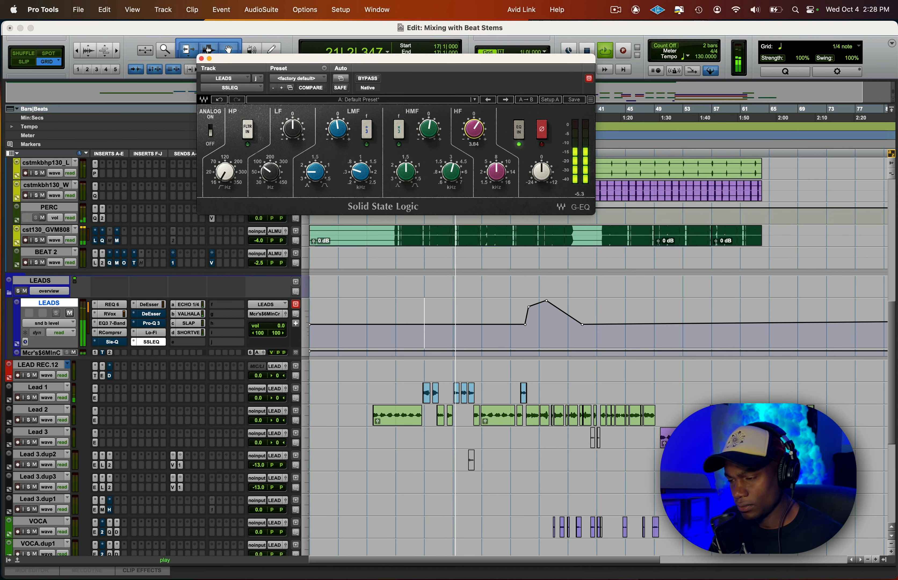
Adjust the LF gain of the LEADS track's SSLEQ, trying -2.72, and close the plug-in
{"action": "mouse_move", "coordinate": [293, 129]}
{"action": "left_mouse_down"}
{"action": "mouse_move", "coordinate": [292, 137]}
{"action": "mouse_move", "coordinate": [293, 129]}
{"action": "left_mouse_up"}
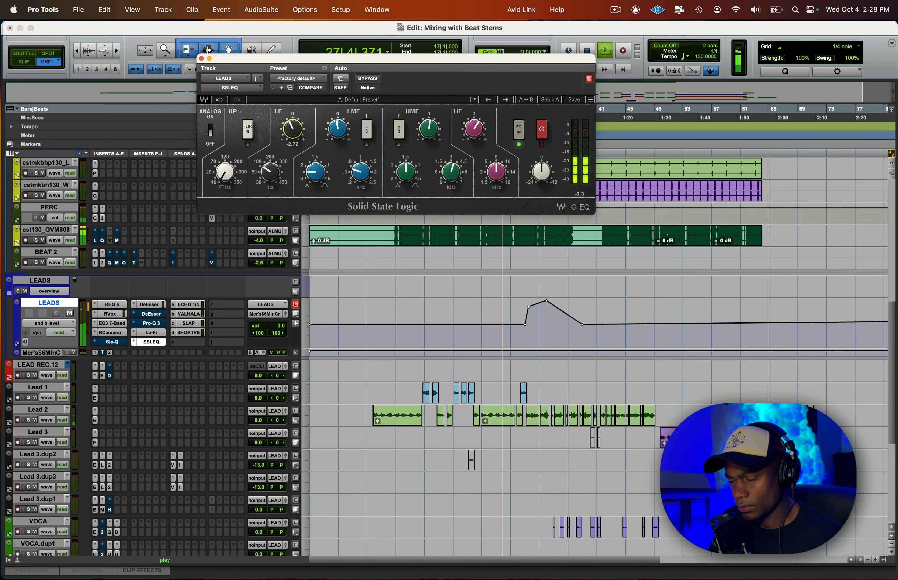
{"action": "left_click_drag", "start_coordinate": [293, 129], "coordinate": [299, 130]}
{"action": "key", "text": "super+w"}
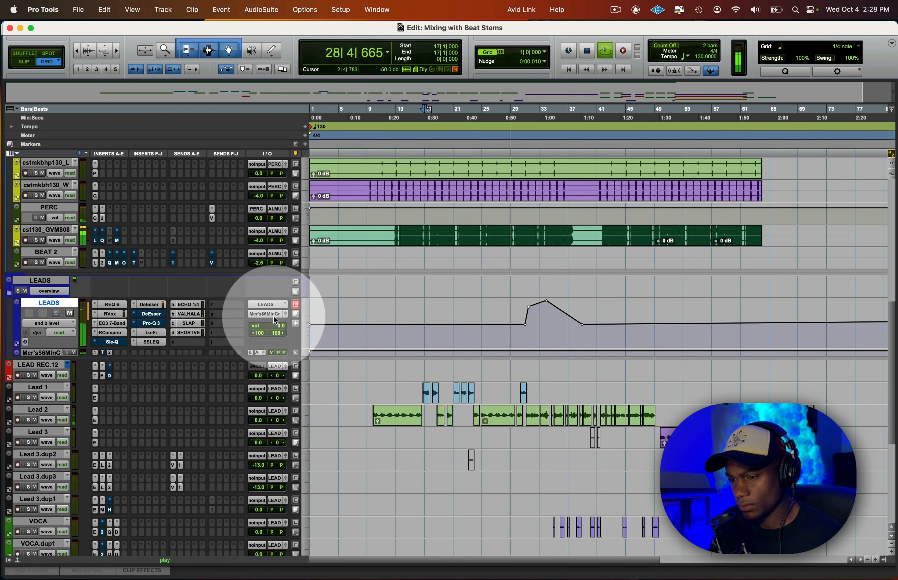
Show the ECHO 1/4 send level automation on the LEADS track and close the send fader
{"action": "left_click", "coordinate": [198, 306]}
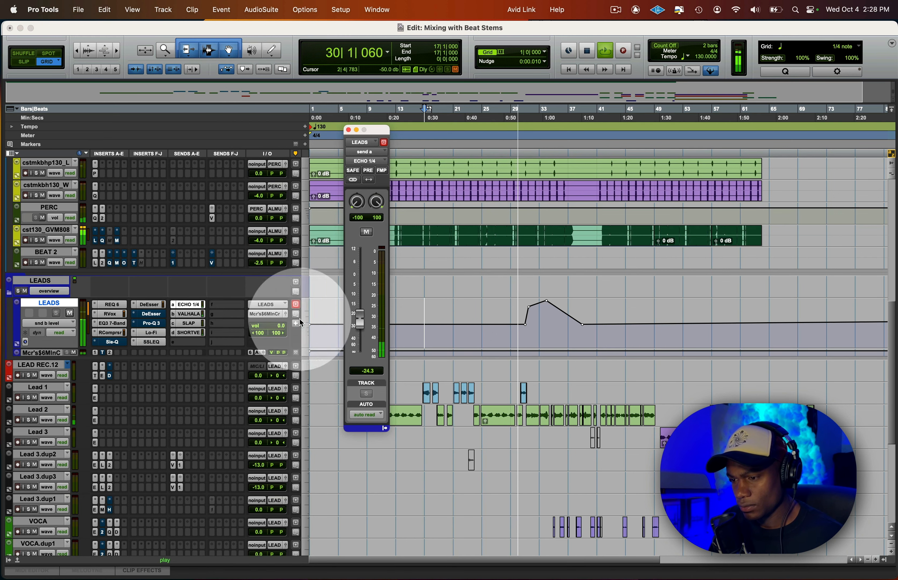
{"action": "left_click", "coordinate": [363, 327]}
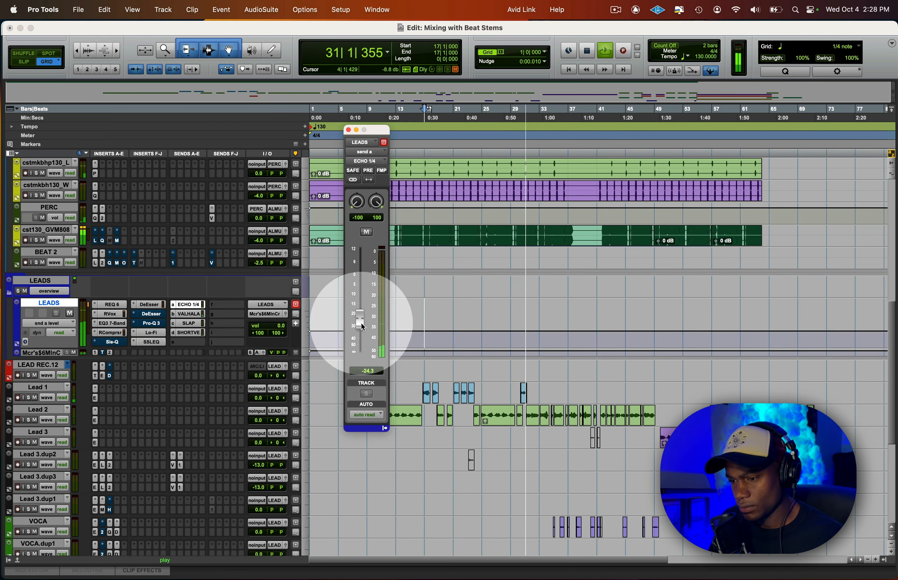
{"action": "key", "text": "super+w"}
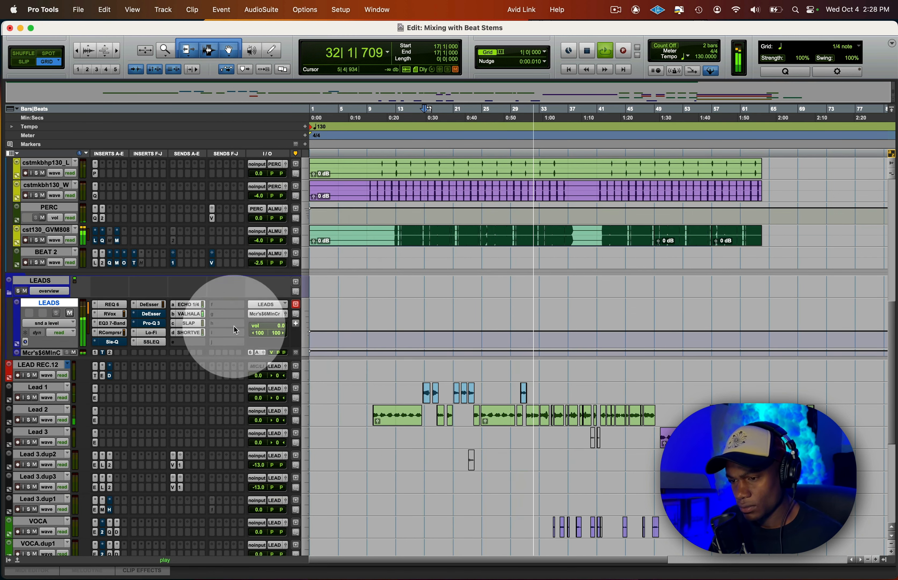
Show the VALHALLA send level automation on the LEADS track and lower its raised section around bars 31 to 33
{"action": "left_click", "coordinate": [197, 313]}
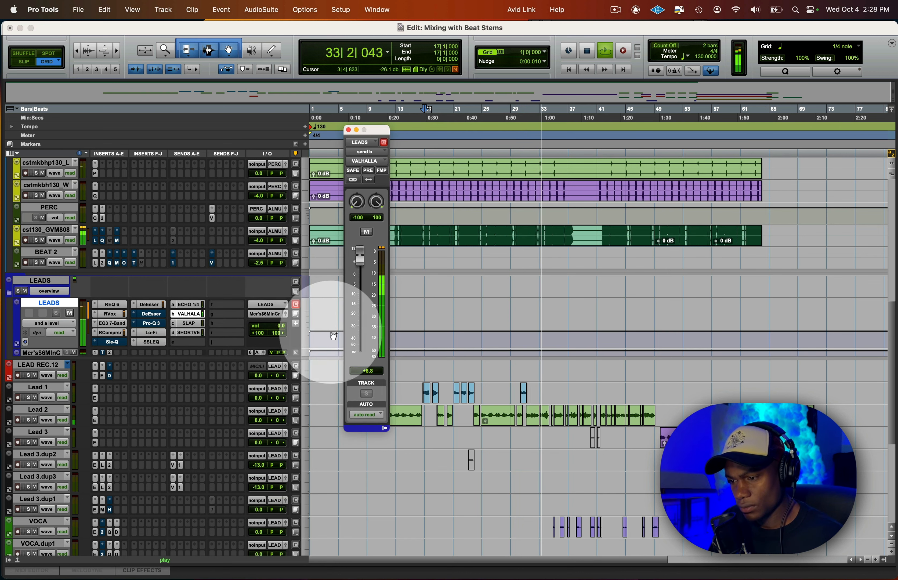
{"action": "left_click", "coordinate": [362, 254], "text": "ctrl+super"}
{"action": "key", "text": "super+w"}
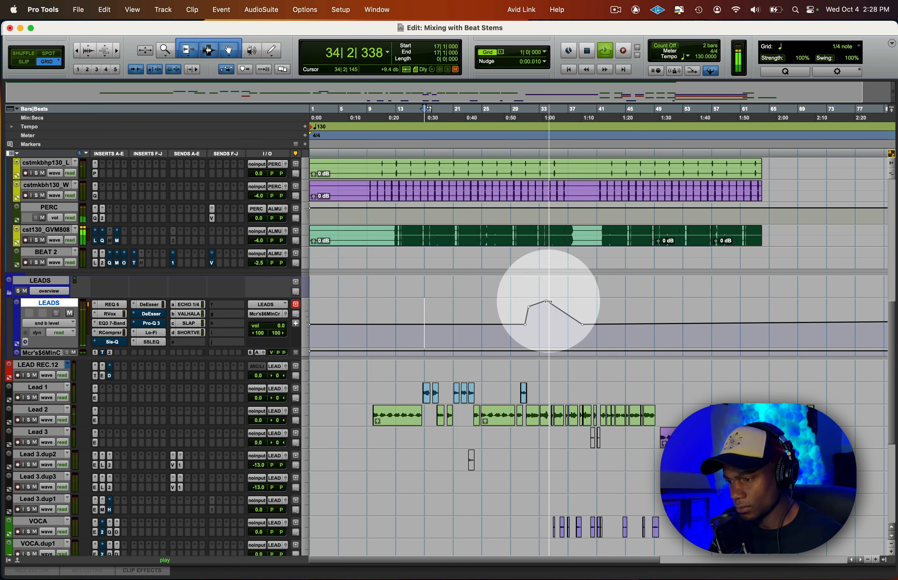
{"action": "left_click_drag", "start_coordinate": [546, 301], "coordinate": [529, 317]}
Play the adjusted VALHALLA send from bar 30 and save the session
{"action": "left_click", "coordinate": [519, 320]}
{"action": "key", "text": "space"}
{"action": "key", "text": "space"}
{"action": "key", "text": "super+s"}
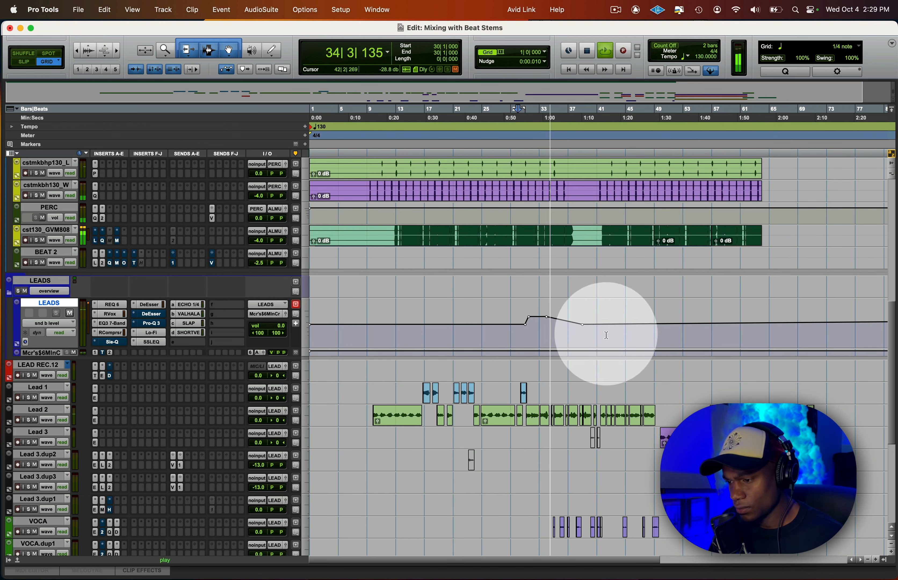
Add a peak to the LEADS track's ECHO 1/4 send level automation between bars 33 and 35, and play it from bar 33
{"action": "left_click", "coordinate": [263, 353]}
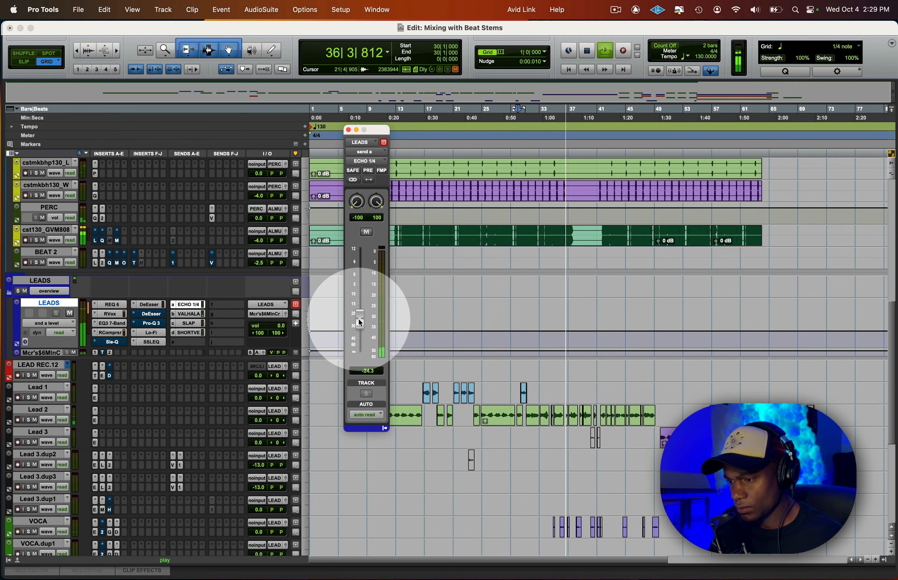
{"action": "key", "text": "space"}
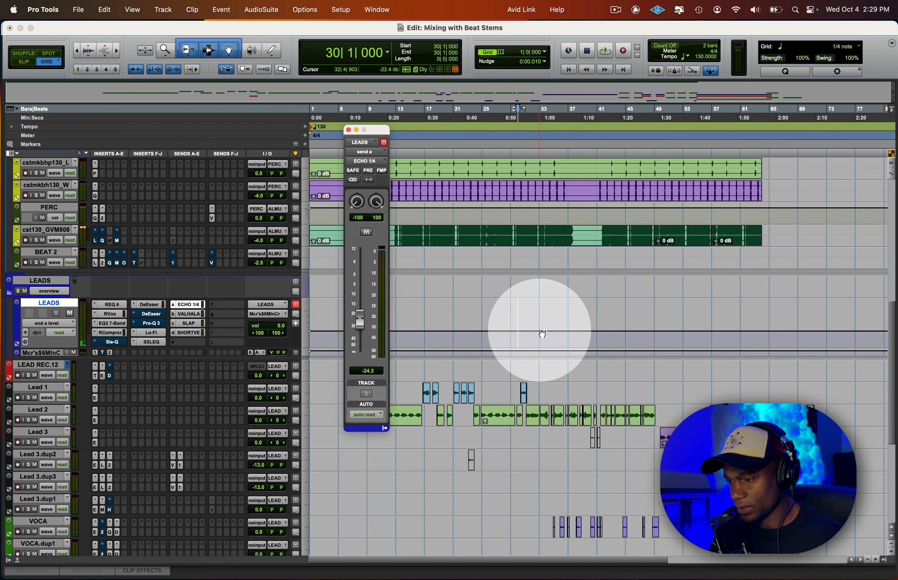
{"action": "left_click", "coordinate": [542, 332]}
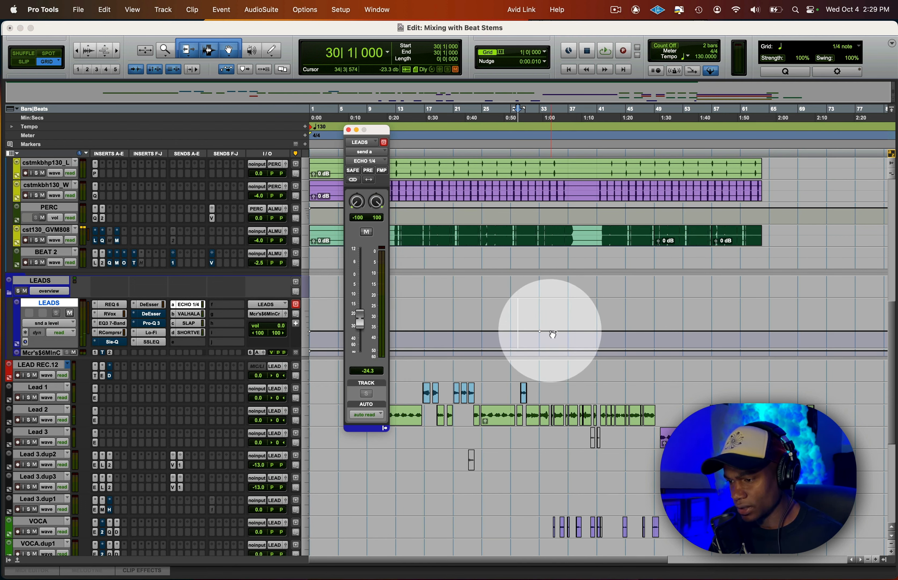
{"action": "left_click", "coordinate": [556, 331]}
{"action": "left_click_drag", "start_coordinate": [547, 332], "coordinate": [547, 324]}
{"action": "left_click", "coordinate": [541, 325]}
{"action": "key", "text": "space"}
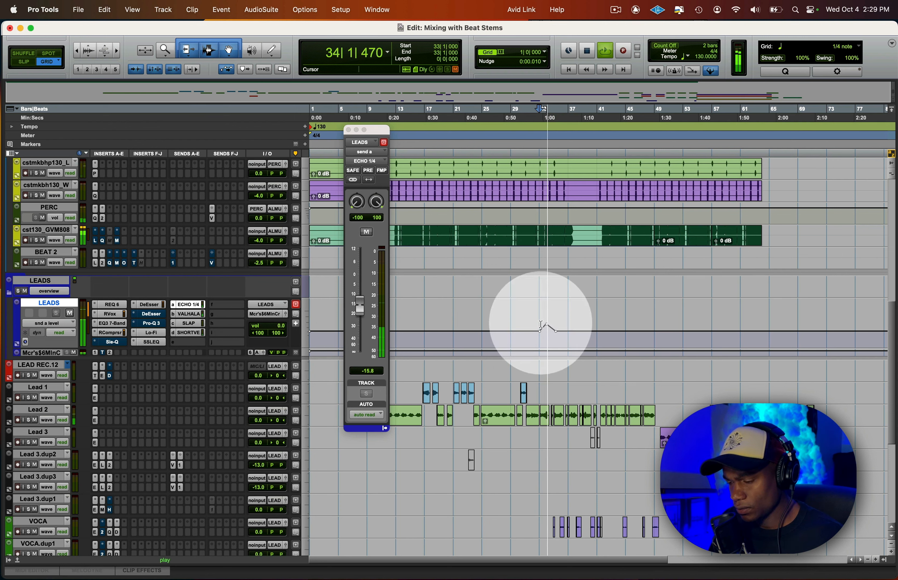
Raise the ECHO 1/4 send peak near bar 34 and hold its level with an added breakpoint before bar 35, auditioning it, and save the session
{"action": "key", "text": "space"}
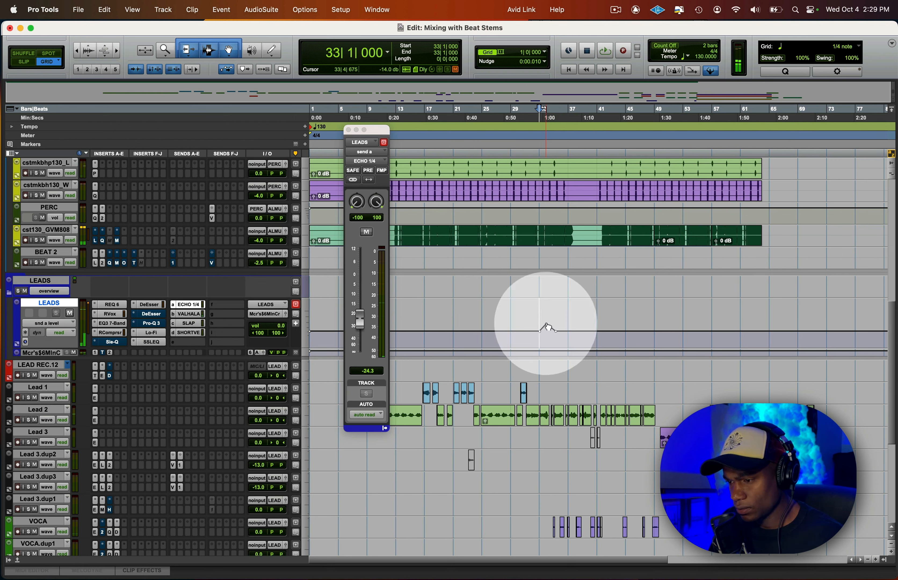
{"action": "left_click_drag", "start_coordinate": [547, 324], "coordinate": [547, 320]}
{"action": "key", "text": "space"}
{"action": "key", "text": "super+bracketright"}
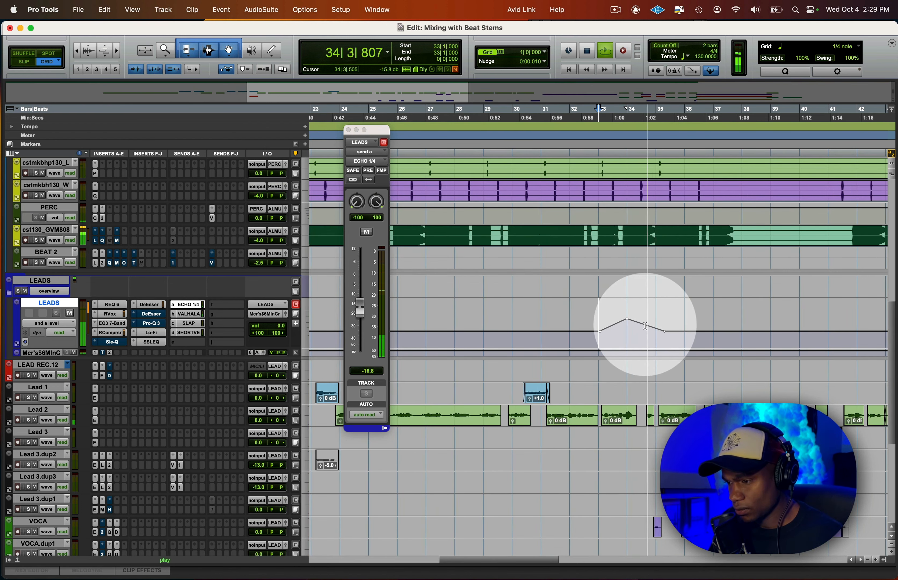
{"action": "left_click_drag", "start_coordinate": [656, 325], "coordinate": [627, 314]}
{"action": "left_click", "coordinate": [629, 331]}
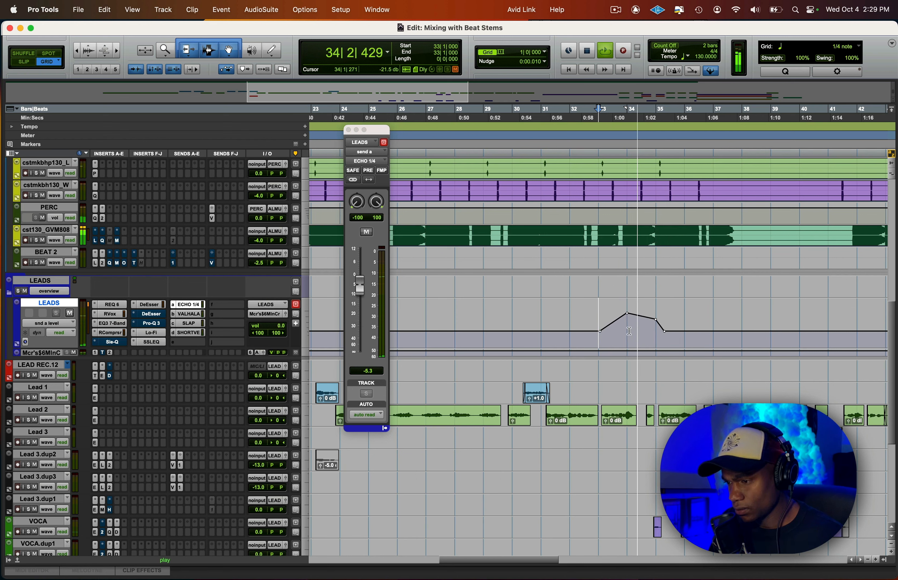
{"action": "left_click_drag", "start_coordinate": [627, 314], "coordinate": [628, 317]}
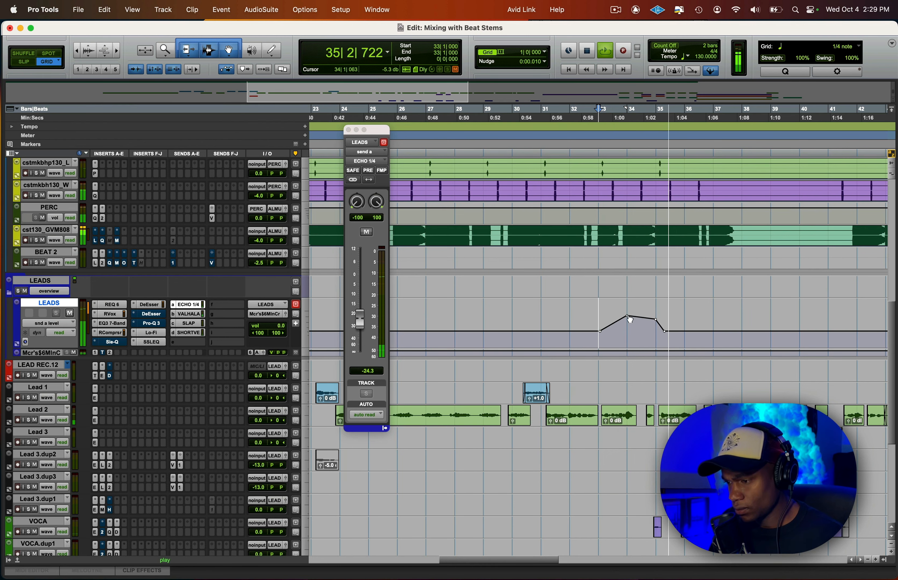
{"action": "key", "text": "super+w"}
{"action": "key", "text": "super+s"}
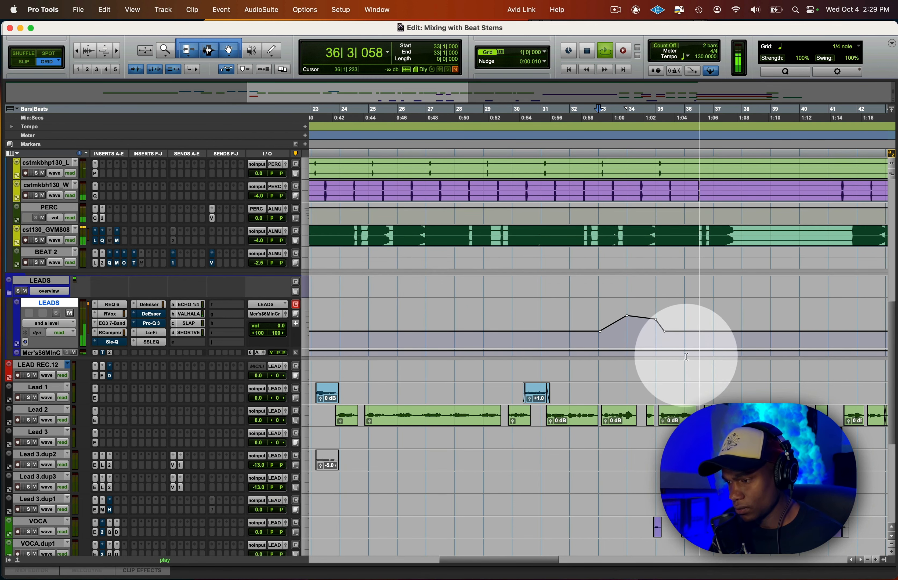
Reduce the height of all tracks, show the whole song on the timeline, and save the session
{"action": "key", "text": "super+bracketleft"}
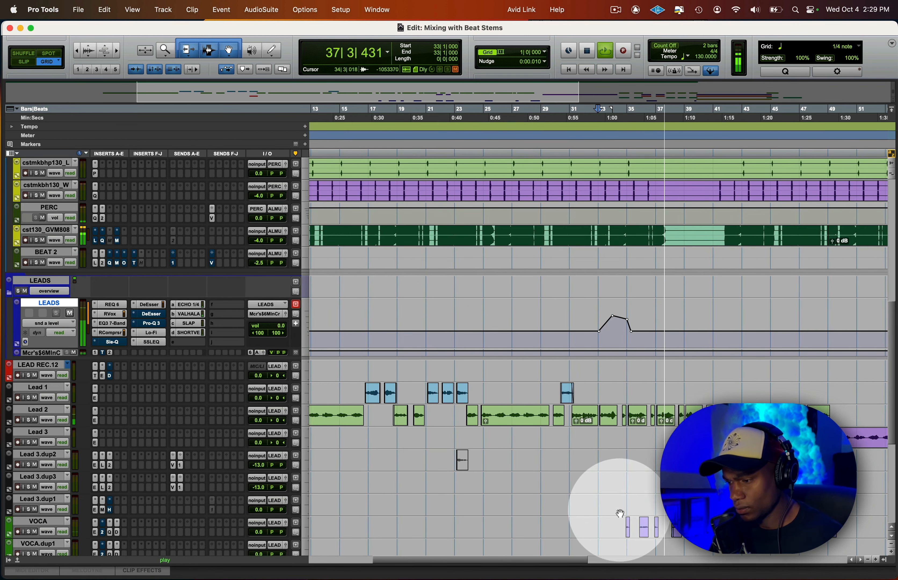
{"action": "scroll", "coordinate": [527, 465], "scroll_direction": "down", "scroll_amount": 3}
{"action": "scroll", "coordinate": [525, 467], "scroll_direction": "up", "scroll_amount": 8}
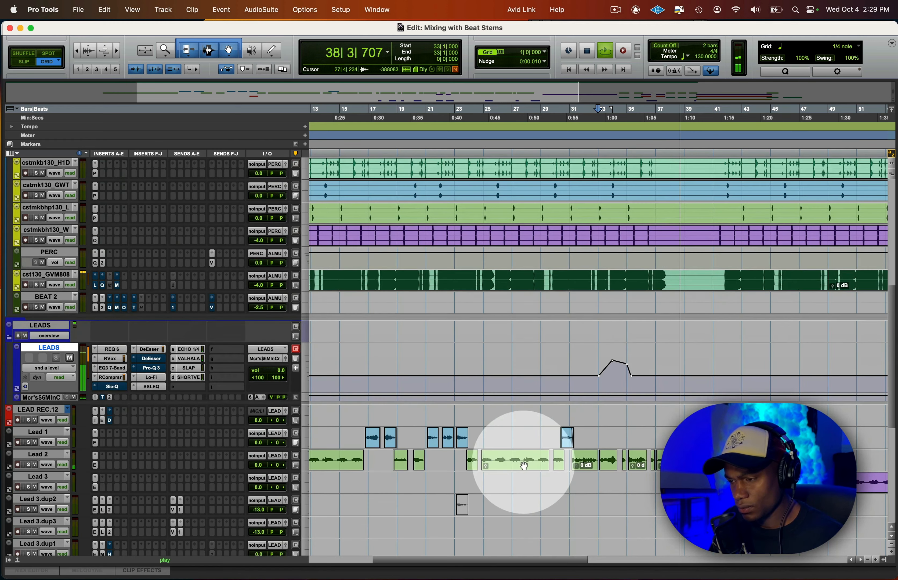
{"action": "scroll", "coordinate": [486, 447], "scroll_direction": "up", "scroll_amount": 3}
{"action": "scroll", "coordinate": [484, 448], "scroll_direction": "down", "scroll_amount": 4}
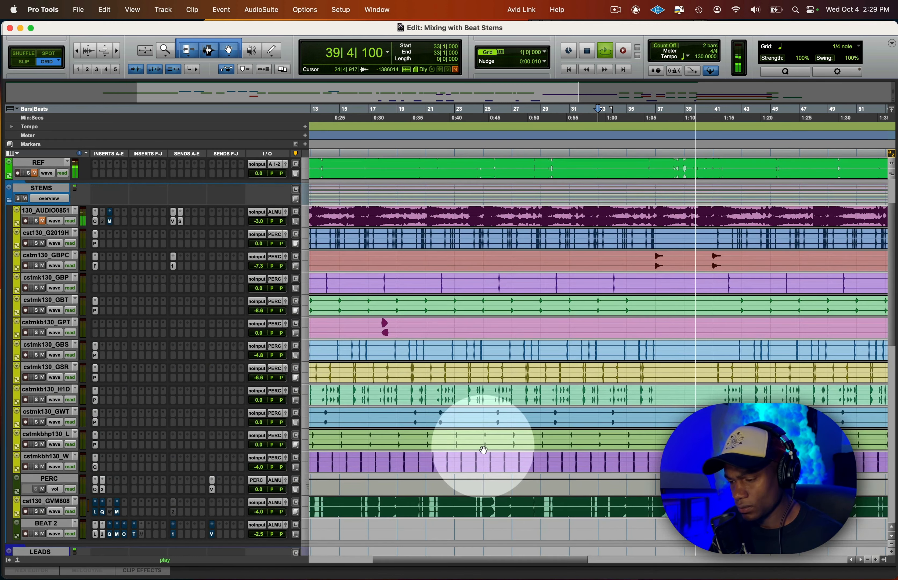
{"action": "scroll", "coordinate": [601, 438], "scroll_direction": "down", "scroll_amount": 4}
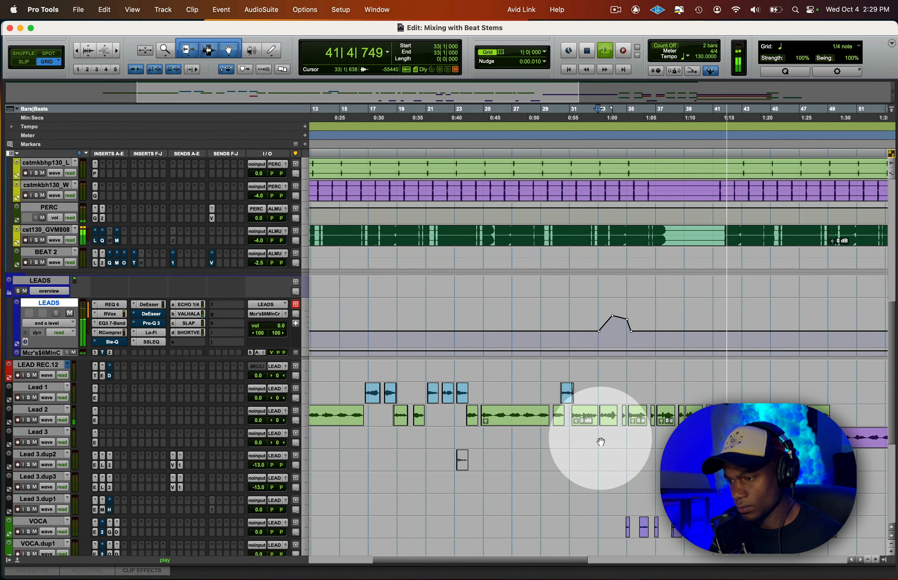
{"action": "scroll", "coordinate": [601, 442], "scroll_direction": "down", "scroll_amount": 3}
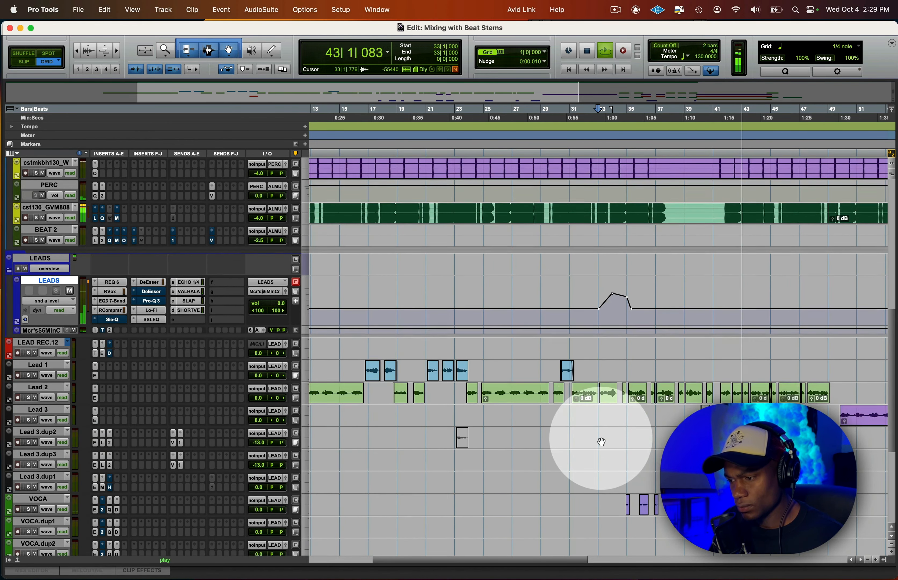
{"action": "key", "text": "ctrl+alt+super+Down"}
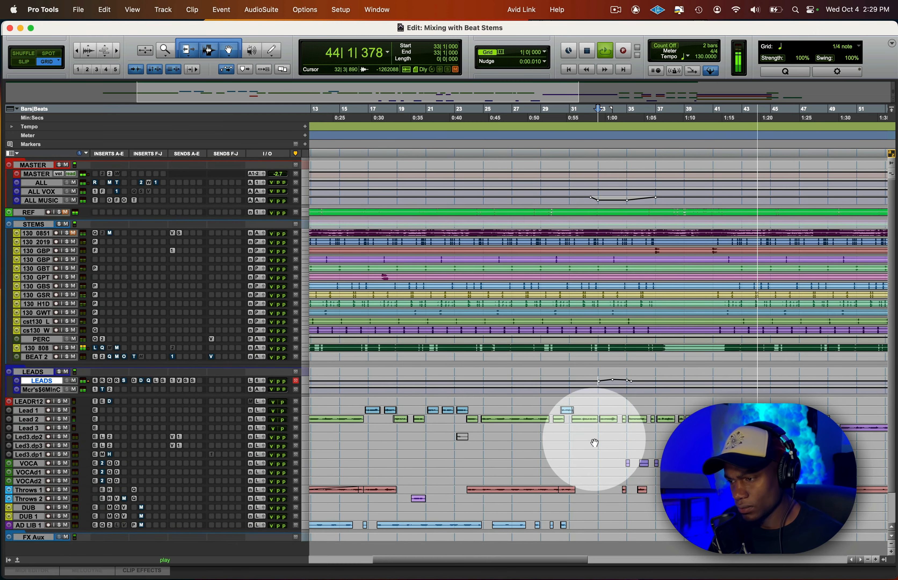
{"action": "key", "text": "r"}
{"action": "key", "text": "super+s"}
Play from bar 63, check the second insert on the Led3.dp2 track, close it, and save the session
{"action": "left_click", "coordinate": [522, 211]}
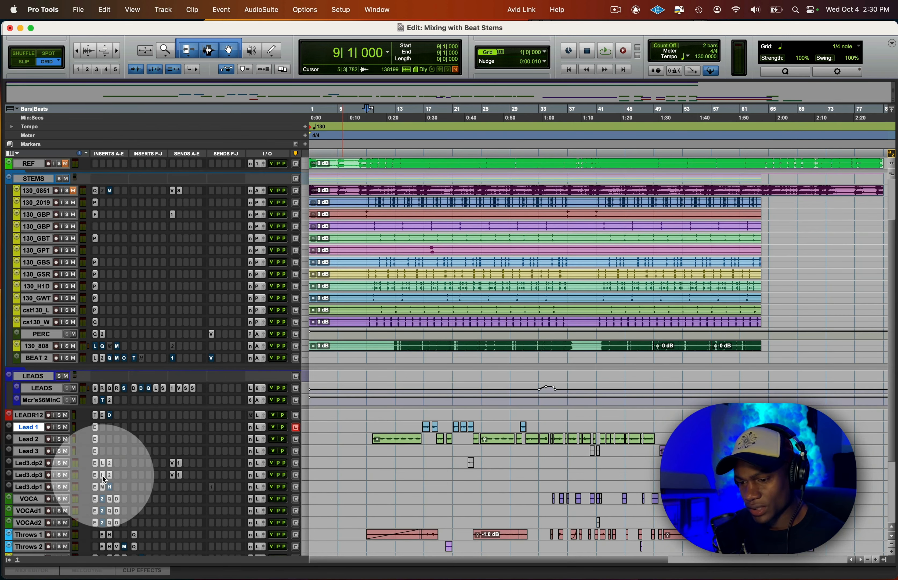
{"action": "left_click", "coordinate": [759, 452]}
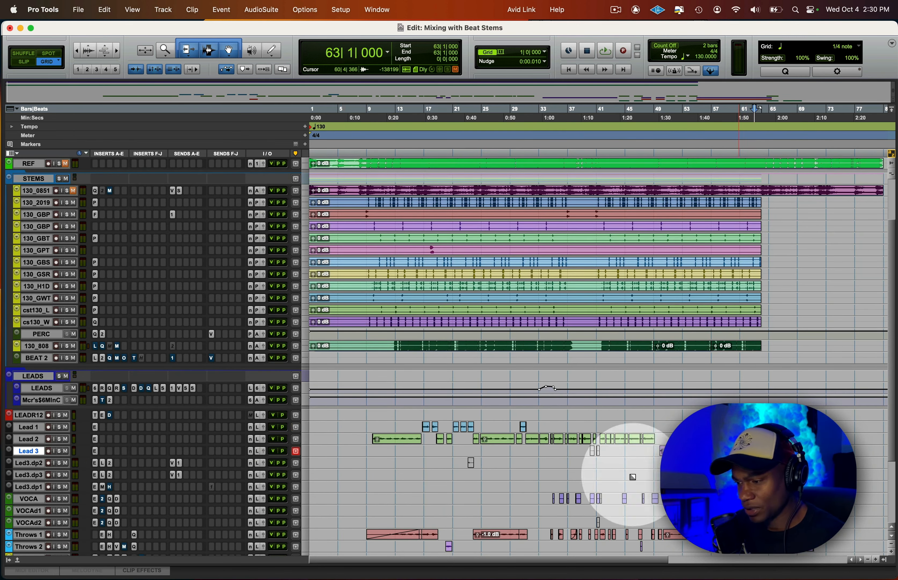
{"action": "left_click", "coordinate": [102, 464]}
{"action": "key", "text": "super+w"}
{"action": "key", "text": "super+s"}
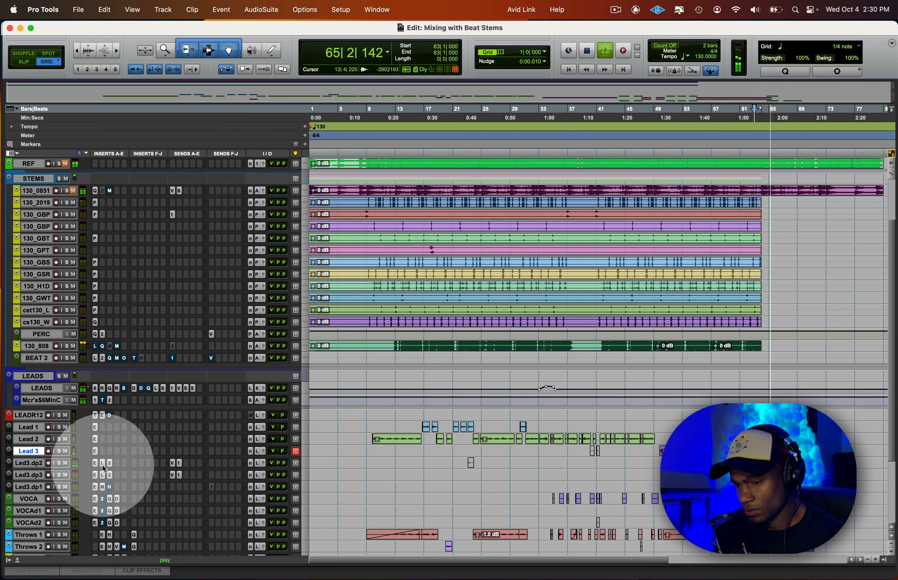
{"action": "key", "text": "space"}
Unmute the 130_0851 stem and open its Pro-Q 3, moving the plug-in window below the track
{"action": "scroll", "coordinate": [672, 415], "scroll_direction": "down", "scroll_amount": 3}
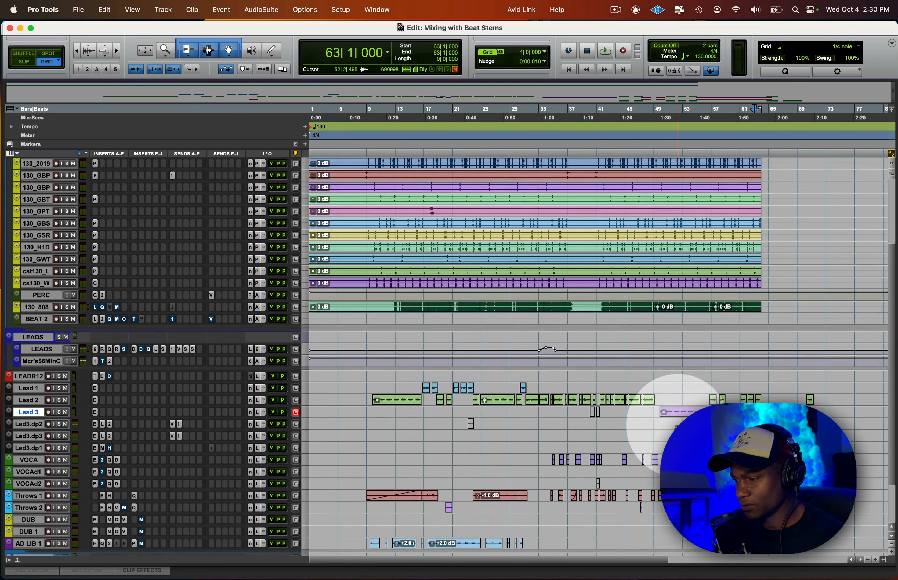
{"action": "scroll", "coordinate": [642, 369], "scroll_direction": "up", "scroll_amount": 4}
{"action": "left_click", "coordinate": [441, 206]}
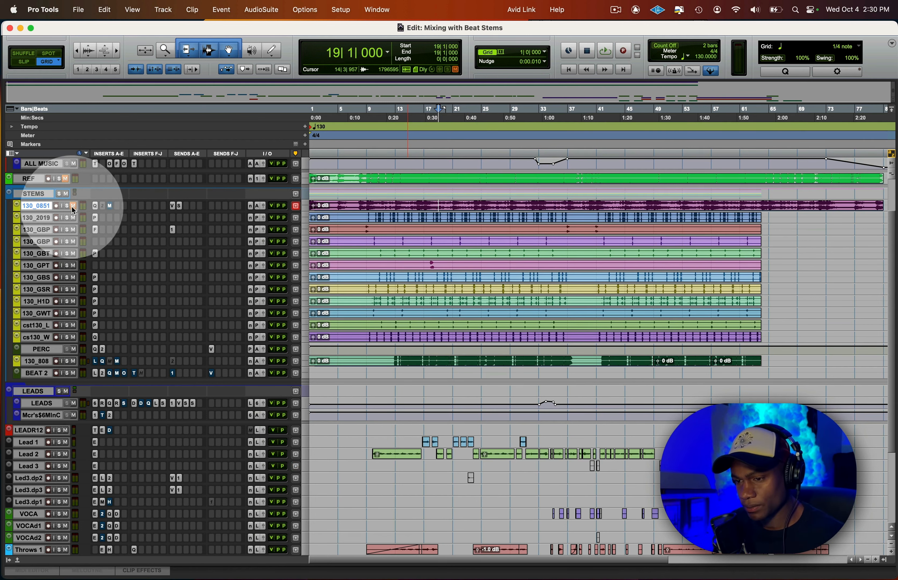
{"action": "left_click", "coordinate": [73, 206]}
{"action": "left_click", "coordinate": [95, 206]}
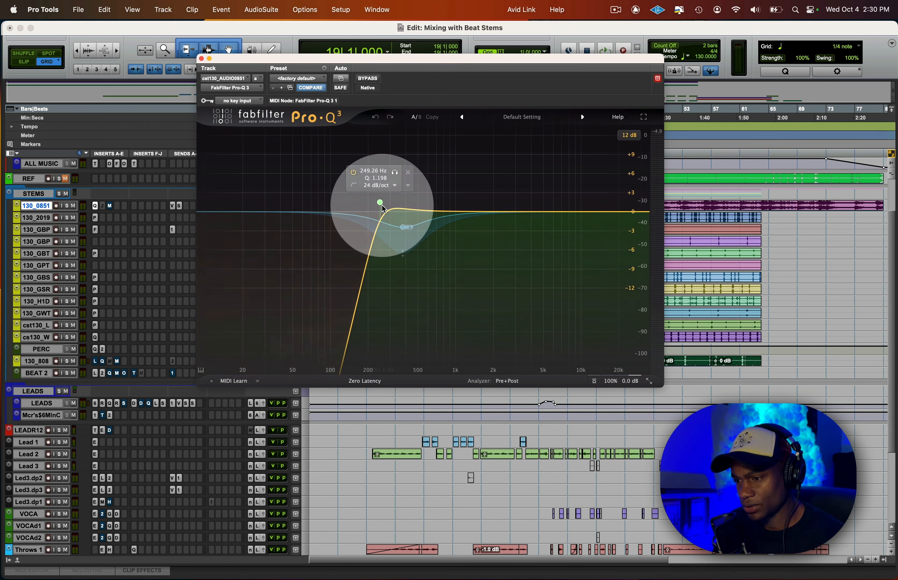
{"action": "left_click_drag", "start_coordinate": [420, 58], "coordinate": [455, 251]}
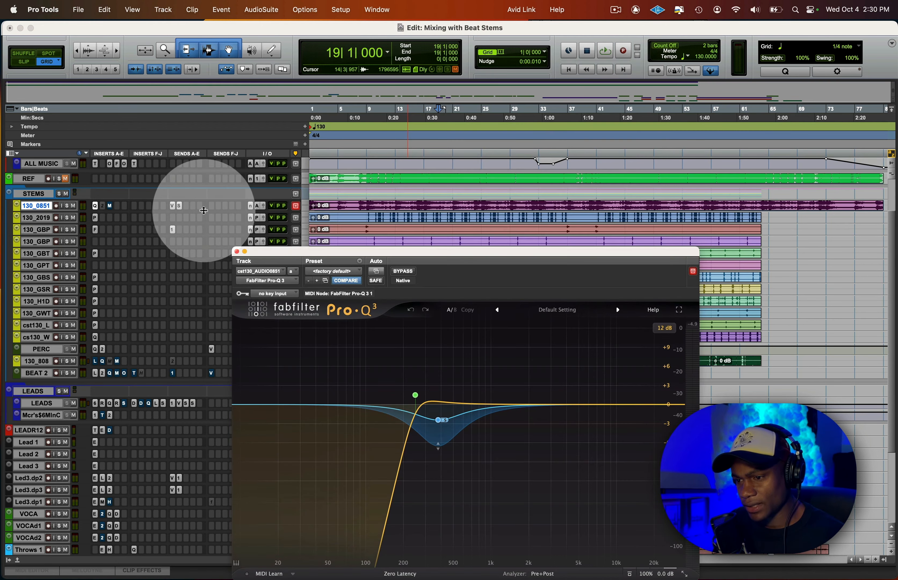
{"action": "mouse_move", "coordinate": [202, 211]}
{"action": "left_mouse_down"}
{"action": "mouse_move", "coordinate": [198, 255]}
{"action": "mouse_move", "coordinate": [193, 216]}
{"action": "left_mouse_up"}
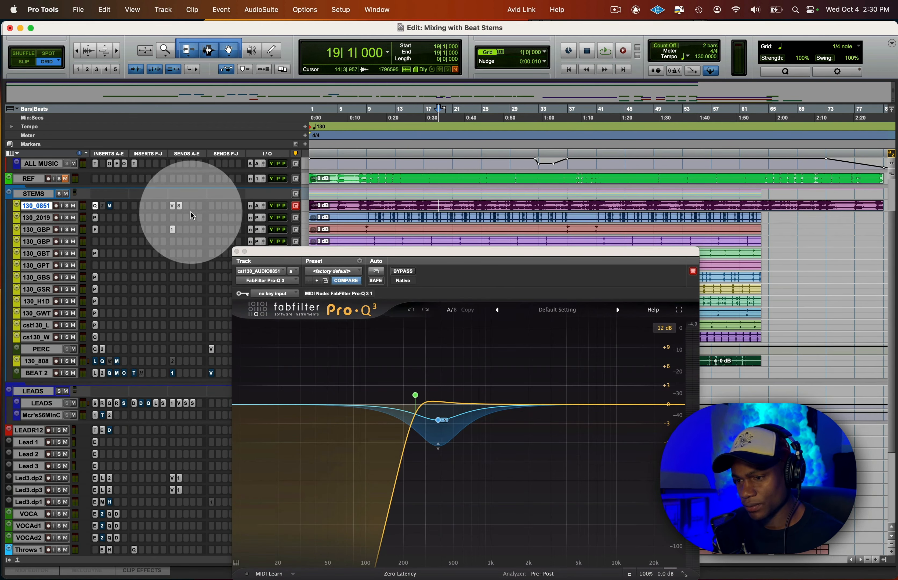
Play from bar 9 and set the Pro-Q 3 low cut on the 130_0851 stem to 57.425 Hz with a Q of 0.941
{"action": "left_click", "coordinate": [369, 202]}
{"action": "key", "text": "space"}
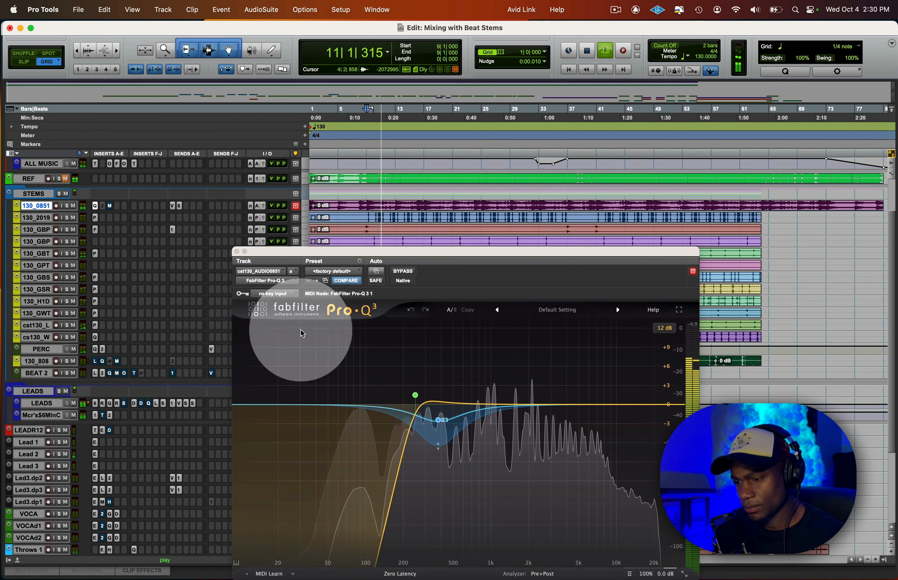
{"action": "left_click_drag", "start_coordinate": [415, 395], "coordinate": [338, 400]}
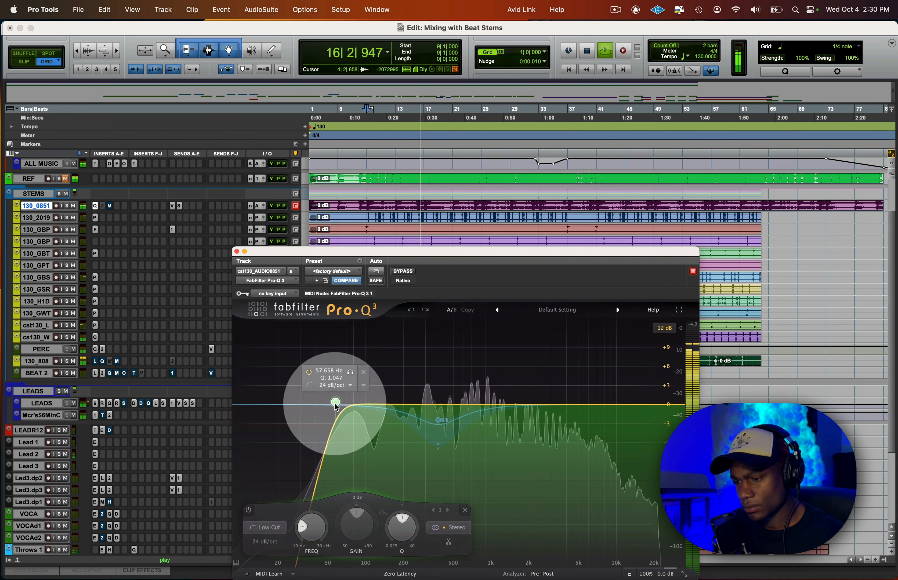
{"action": "left_click_drag", "start_coordinate": [335, 405], "coordinate": [335, 409]}
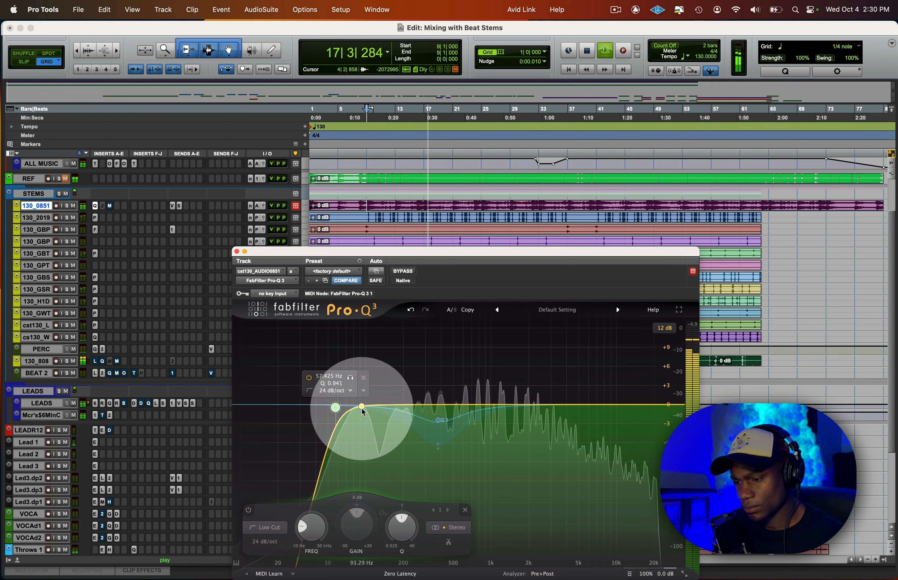
Add a bell band at 87.760 Hz with -1.62 dB gain and Q 2.343, make it cut dynamically, and stop playback
{"action": "left_click", "coordinate": [358, 412]}
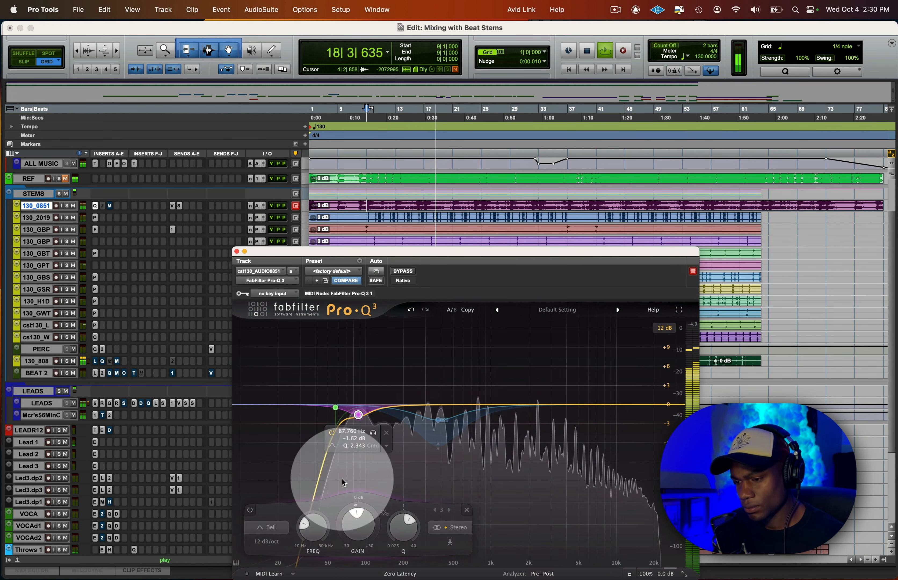
{"action": "left_click_drag", "start_coordinate": [346, 514], "coordinate": [332, 566]}
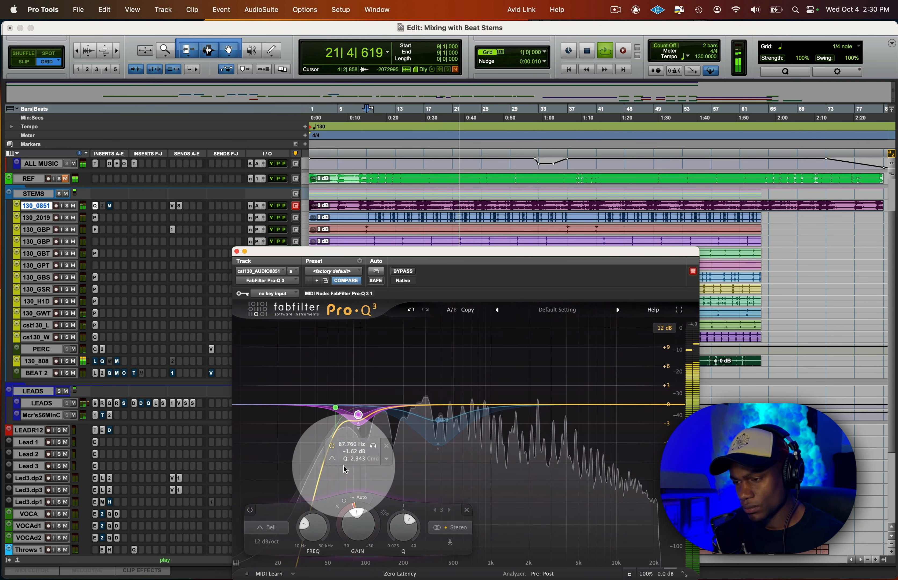
{"action": "key", "text": "space"}
{"action": "left_click", "coordinate": [331, 409]}
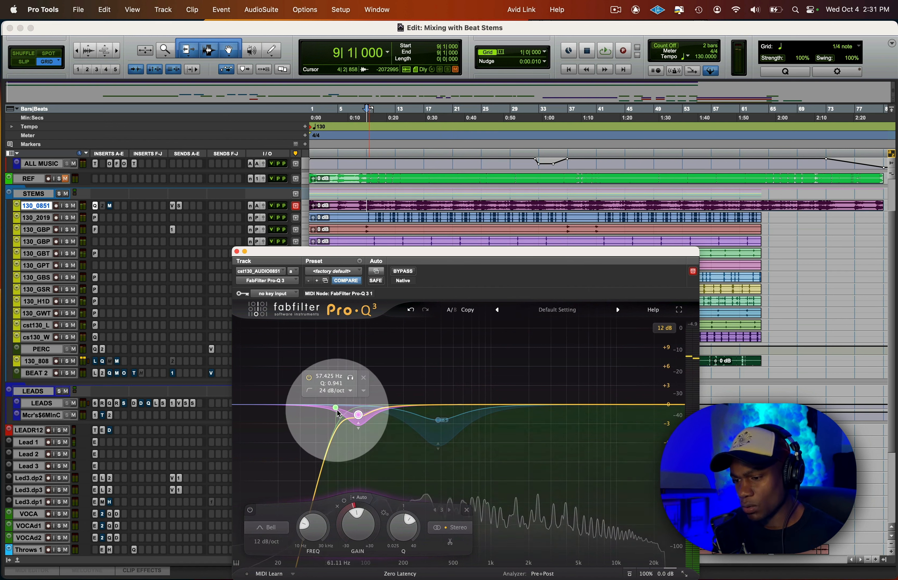
Set the Pro-Q 3 low cut on the 130_0851 stem to 51.066 Hz with Q 0.957, and move the plug-in window off the insert slots
{"action": "left_click_drag", "start_coordinate": [402, 255], "coordinate": [418, 157]}
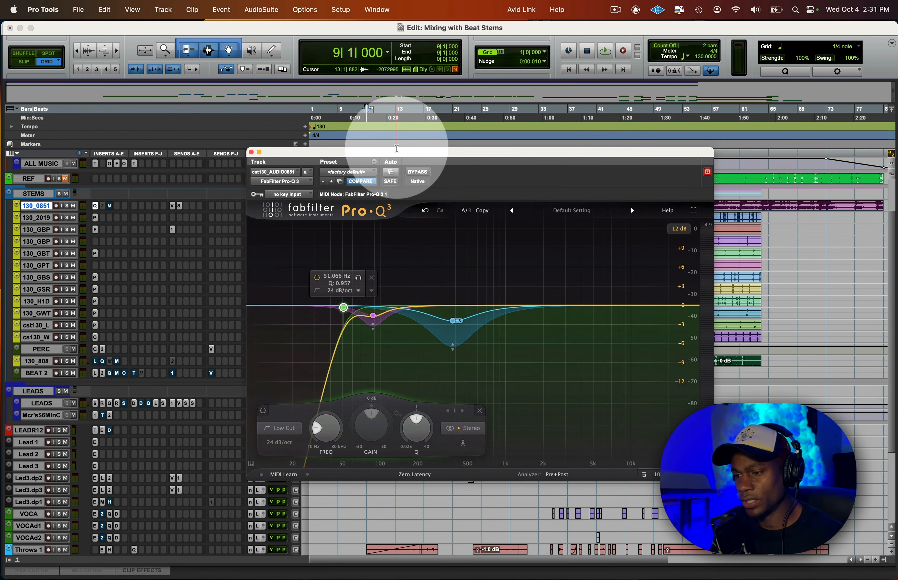
{"action": "left_click_drag", "start_coordinate": [392, 151], "coordinate": [377, 51]}
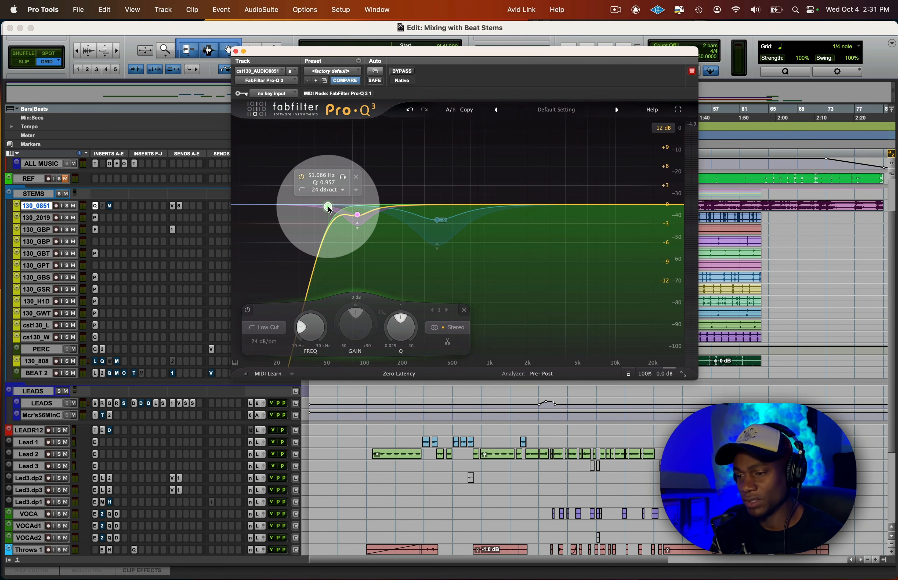
{"action": "left_click_drag", "start_coordinate": [444, 51], "coordinate": [591, 33]}
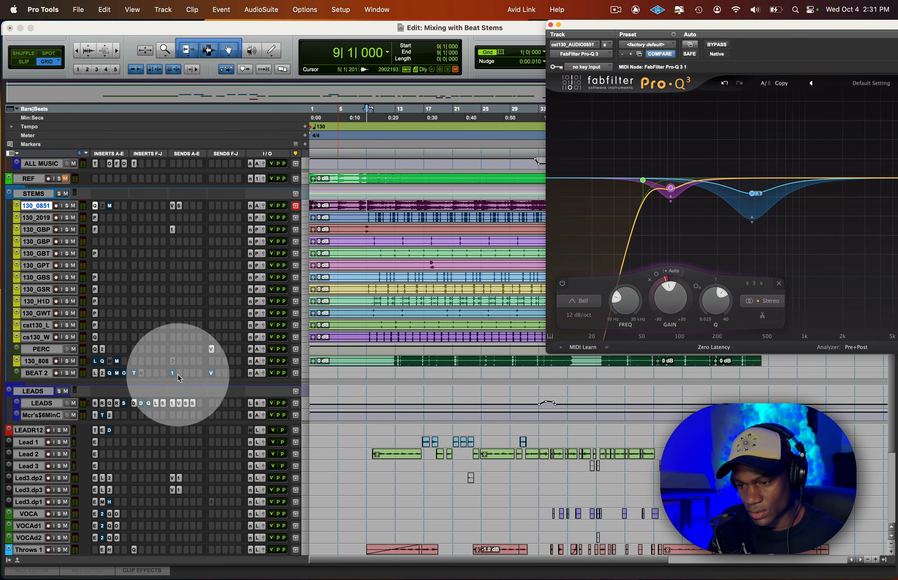
Open the 130_808 stem's Pro-Q 3 alongside the 130_0851 stem's Pro-Q 3, and arrange both plug-in windows side by side
{"action": "left_click", "coordinate": [102, 361]}
{"action": "left_click", "coordinate": [95, 206], "text": "shift"}
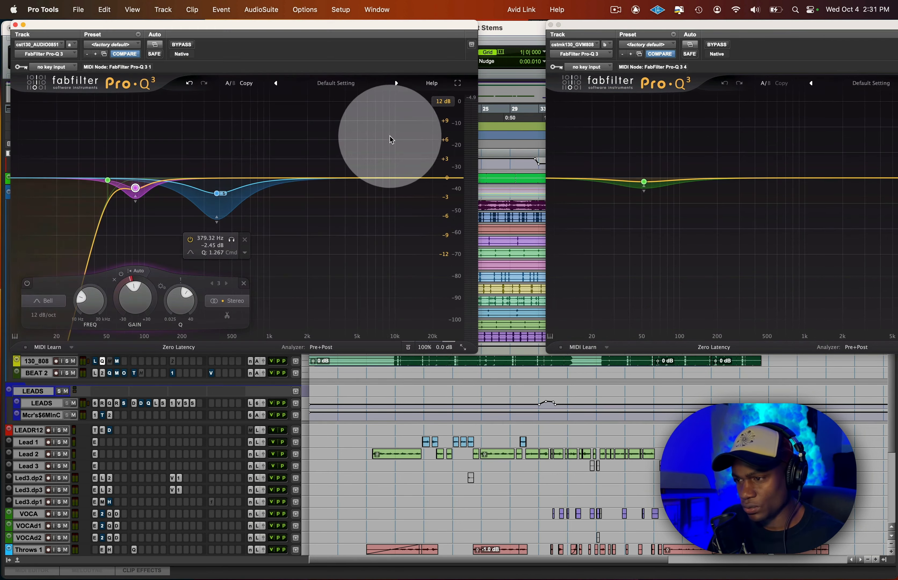
{"action": "left_click_drag", "start_coordinate": [69, 176], "coordinate": [60, 162]}
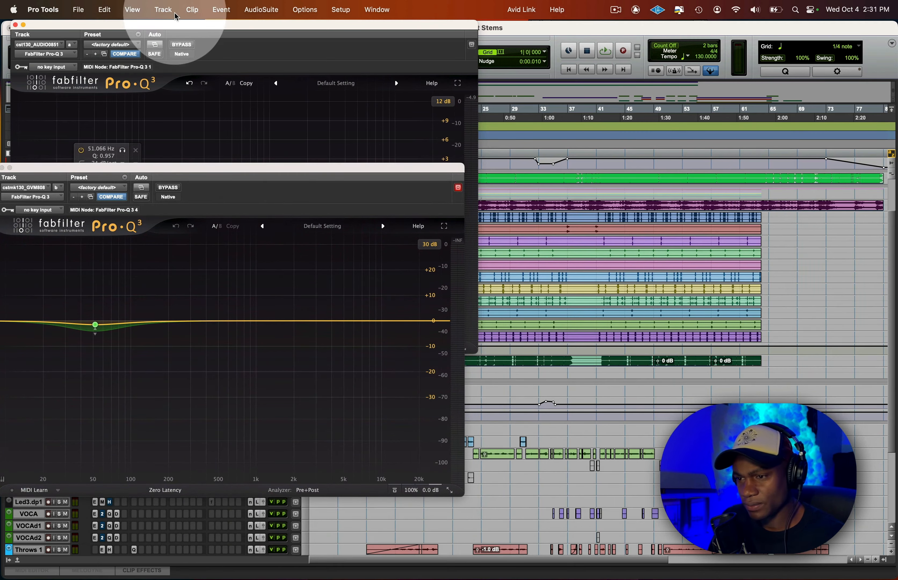
{"action": "left_click", "coordinate": [187, 28]}
{"action": "left_click_drag", "start_coordinate": [187, 28], "coordinate": [558, 28]}
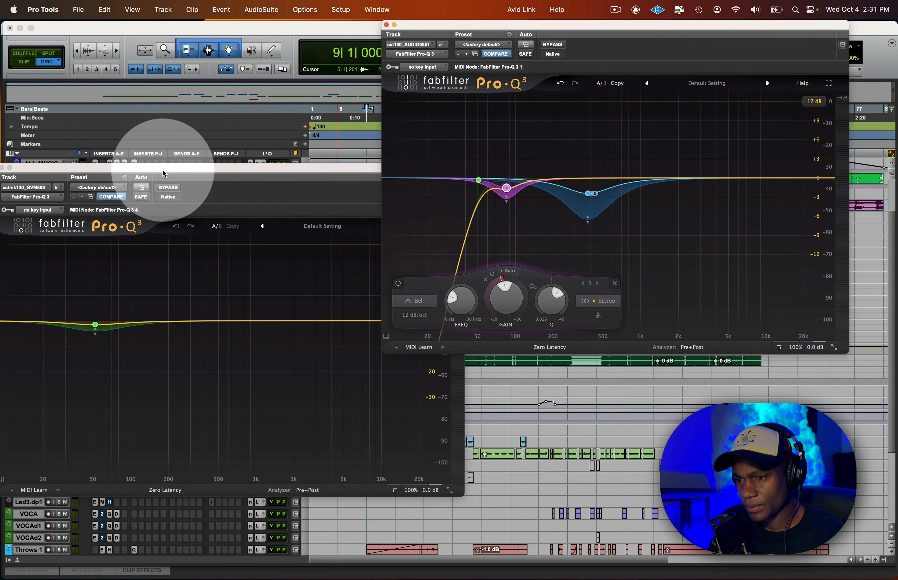
{"action": "left_click_drag", "start_coordinate": [166, 168], "coordinate": [205, 30]}
{"action": "left_click_drag", "start_coordinate": [536, 33], "coordinate": [574, 52]}
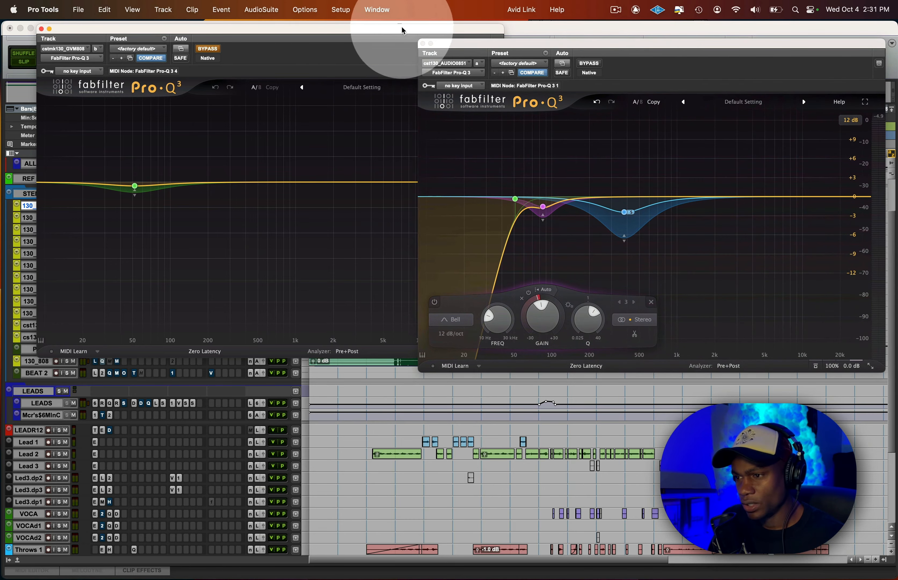
{"action": "left_click_drag", "start_coordinate": [402, 27], "coordinate": [374, 13]}
{"action": "left_click_drag", "start_coordinate": [542, 45], "coordinate": [556, 28]}
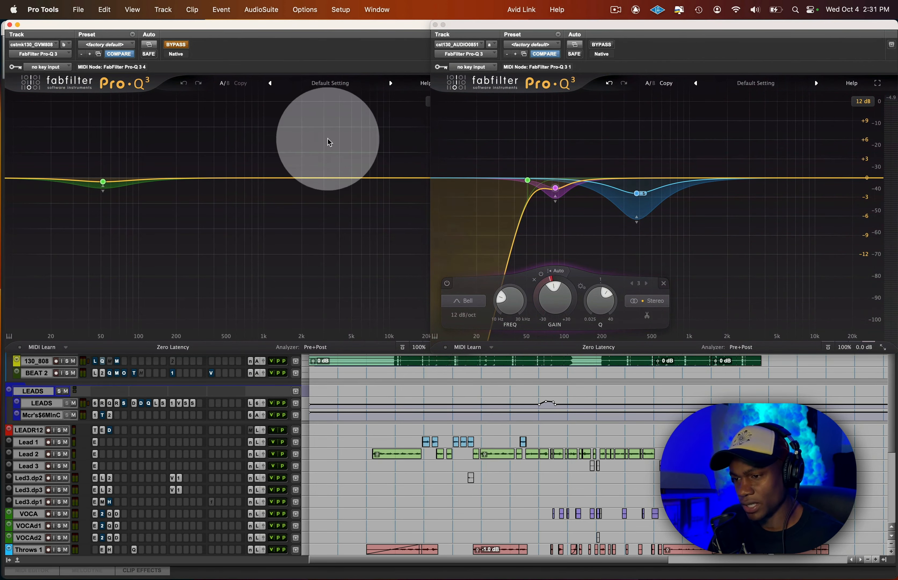
Start playback, take the 130_808 stem's Pro-Q 3 out of bypass, and delete its 52.107 Hz bell band
{"action": "left_click", "coordinate": [171, 270]}
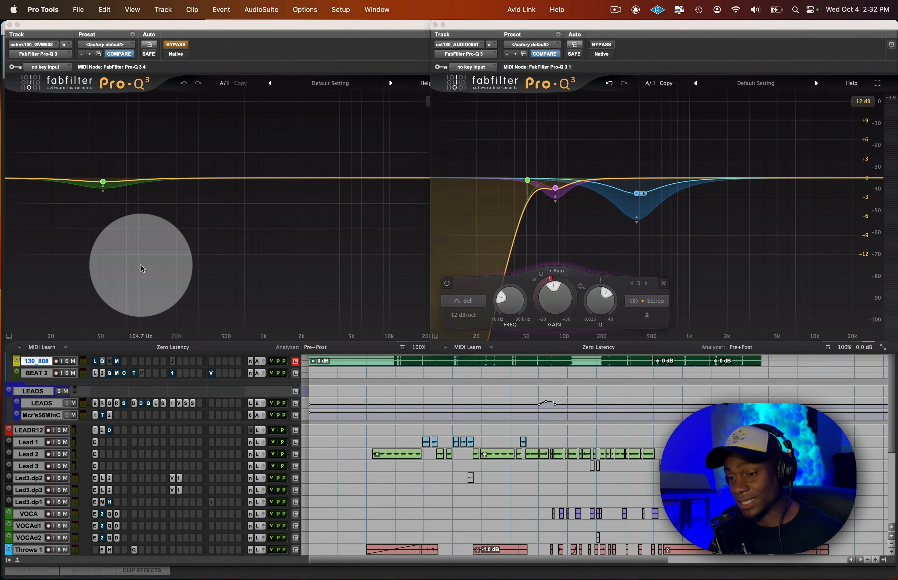
{"action": "key", "text": "space"}
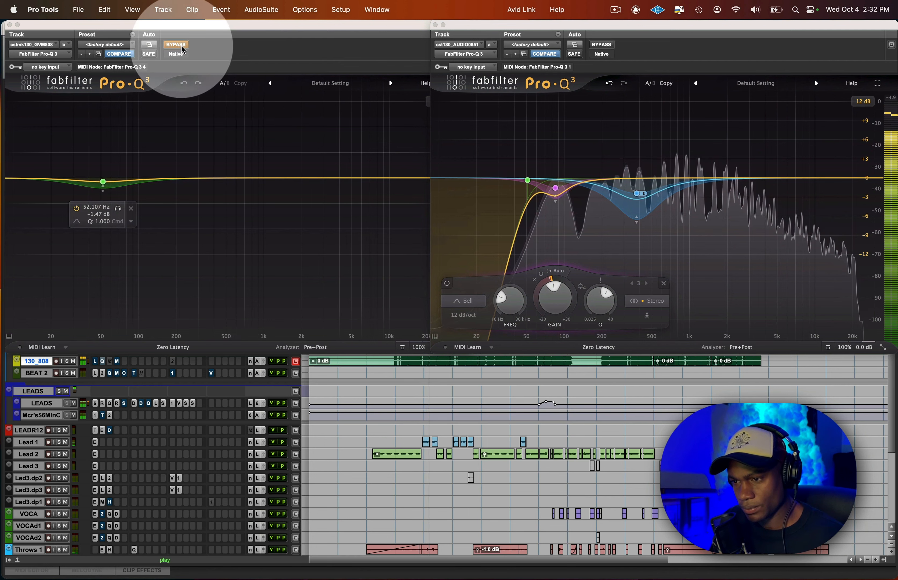
{"action": "left_click", "coordinate": [183, 45]}
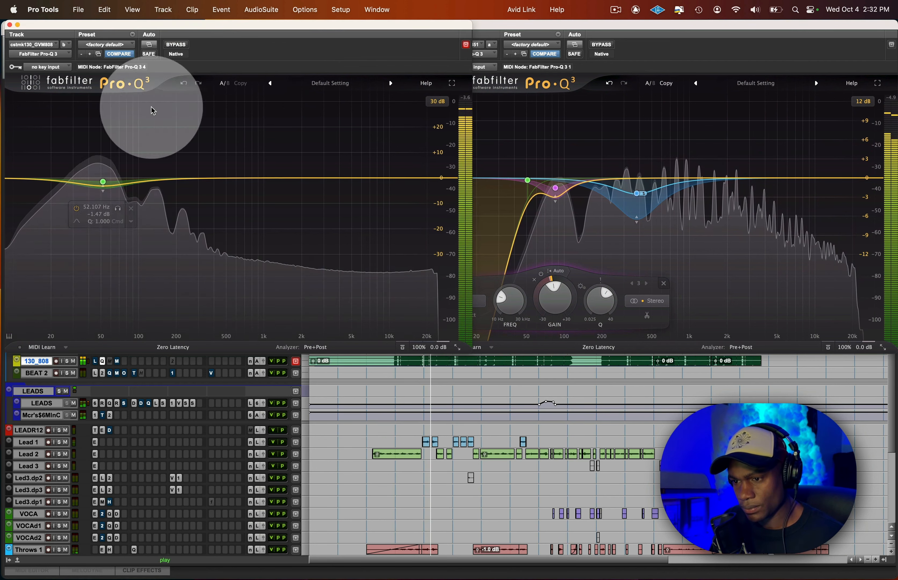
{"action": "left_click", "coordinate": [131, 209]}
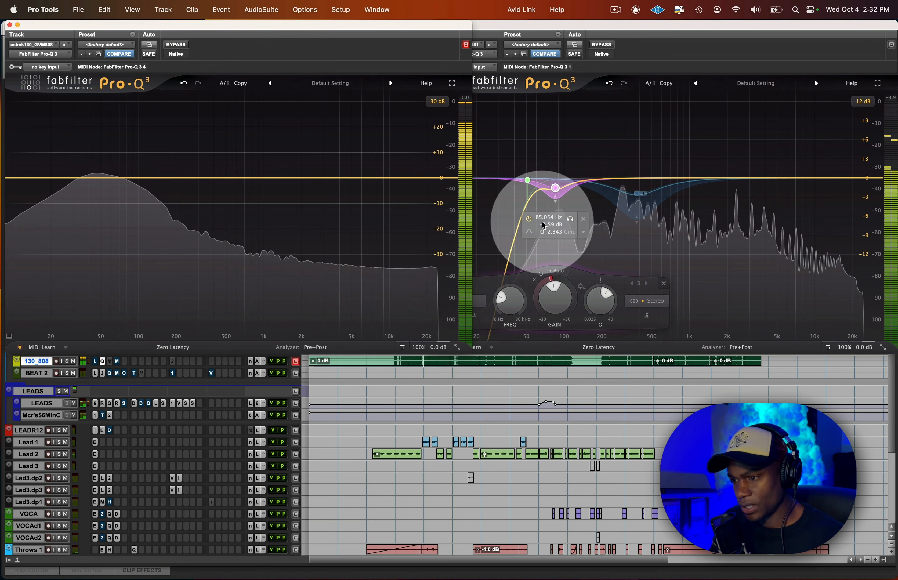
Try a bell cut of -1.47 dB at 90.592 Hz with Q 1.990 on the 130_808 stem, stop playback, and delete the band
{"action": "double_click", "coordinate": [91, 180]}
{"action": "left_click_drag", "start_coordinate": [92, 182], "coordinate": [130, 181]}
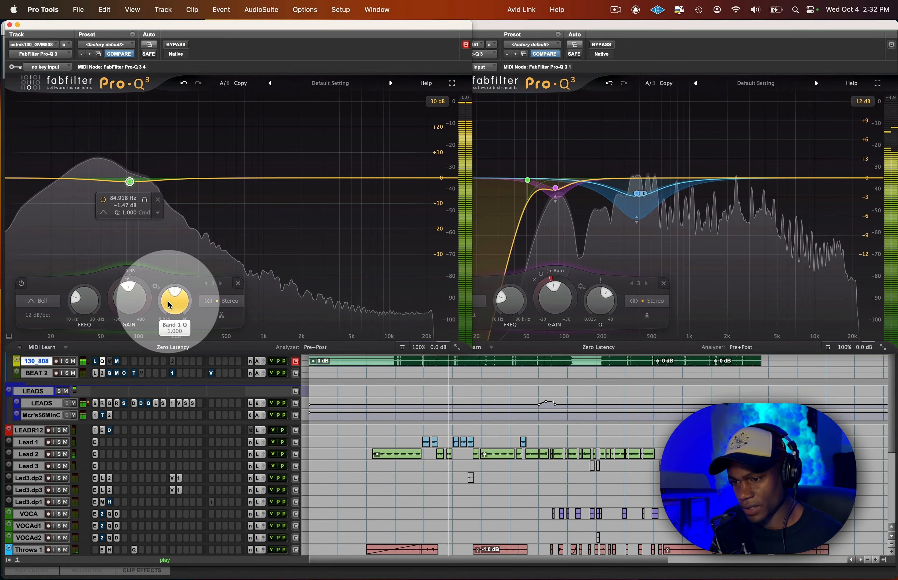
{"action": "left_click_drag", "start_coordinate": [169, 303], "coordinate": [173, 286]}
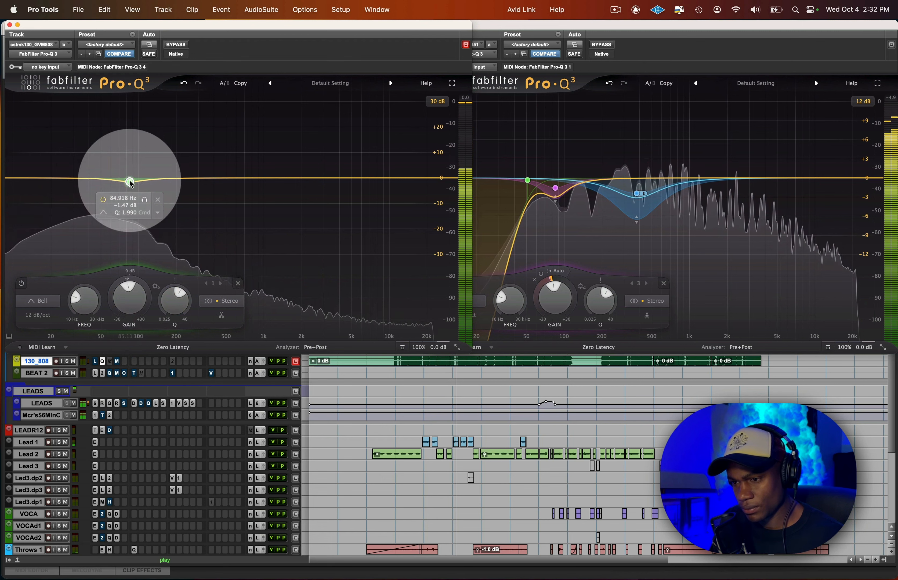
{"action": "mouse_move", "coordinate": [130, 181]}
{"action": "left_mouse_down"}
{"action": "mouse_move", "coordinate": [132, 129]}
{"action": "mouse_move", "coordinate": [133, 181]}
{"action": "left_mouse_up"}
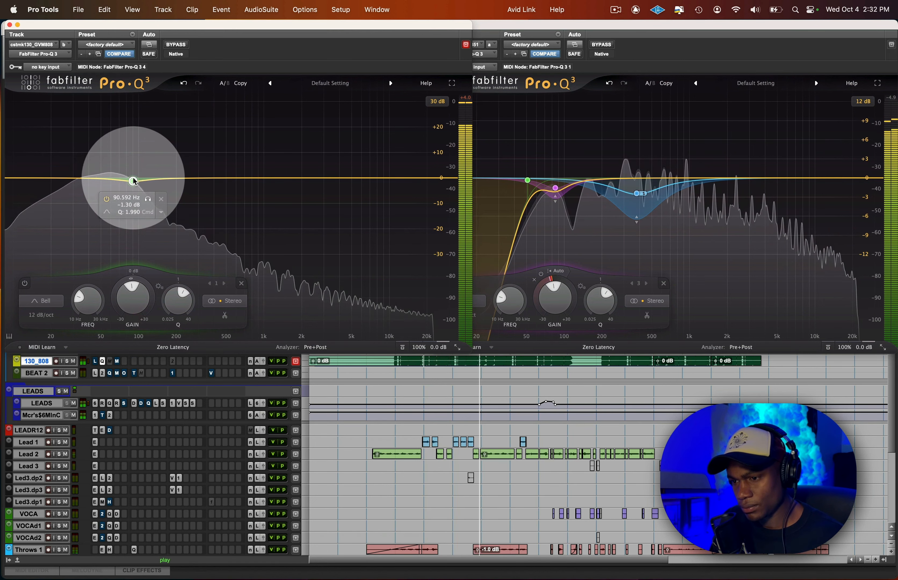
{"action": "key", "text": "space"}
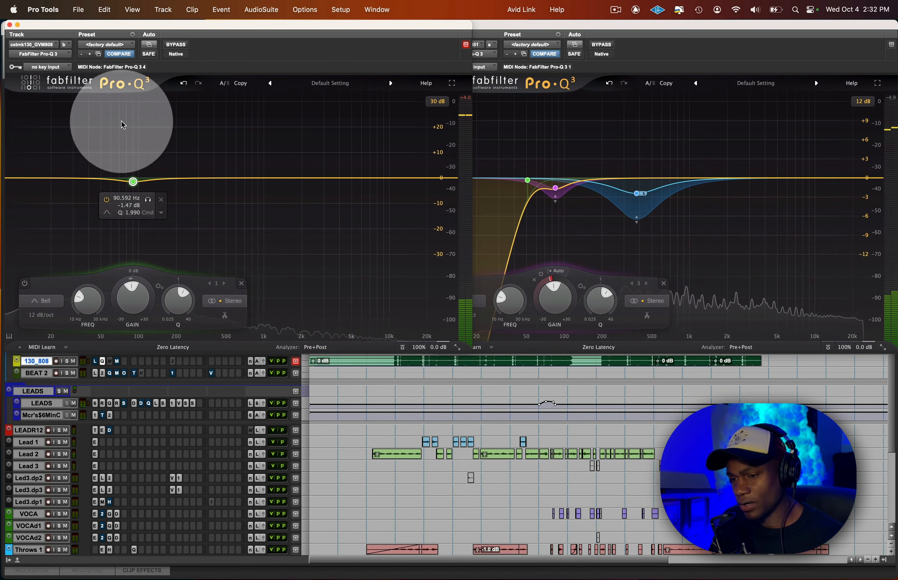
{"action": "left_click", "coordinate": [161, 199]}
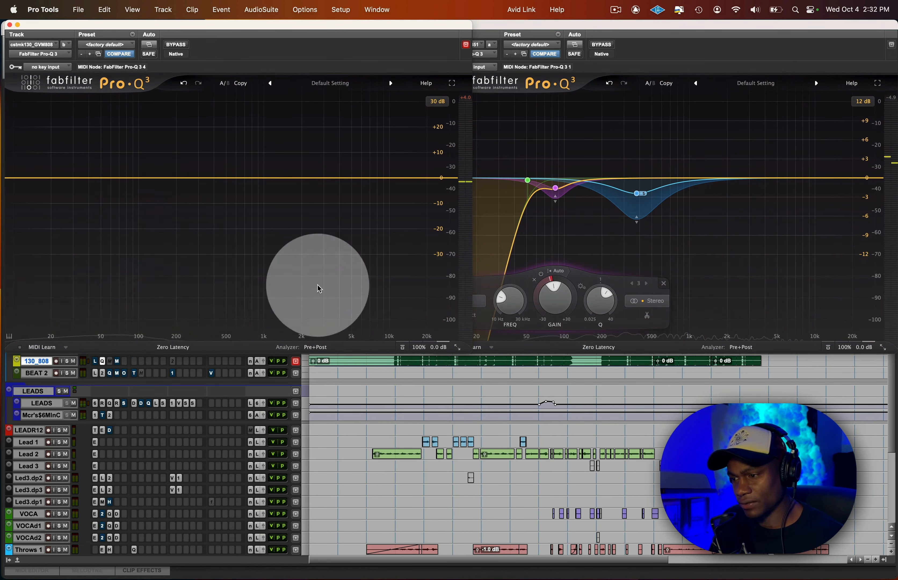
Close the Pro-Q 3 windows of both the 130_808 and 130_0851 stems
{"action": "left_click", "coordinate": [9, 25]}
{"action": "left_click_drag", "start_coordinate": [454, 28], "coordinate": [234, 234]}
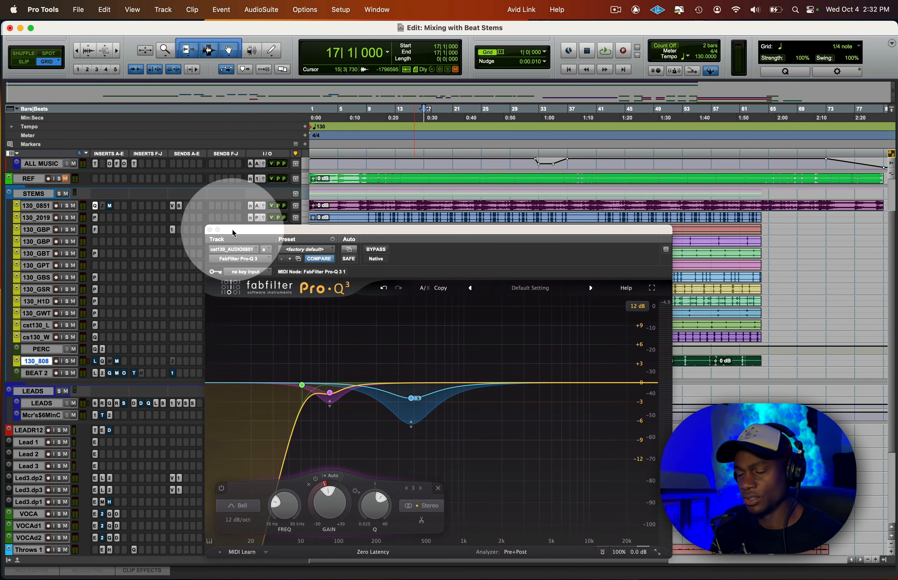
{"action": "left_click", "coordinate": [209, 230]}
Play the mix from bar 17, place the cursor at bar 21, select the REF track, and stop playback
{"action": "key", "text": "space"}
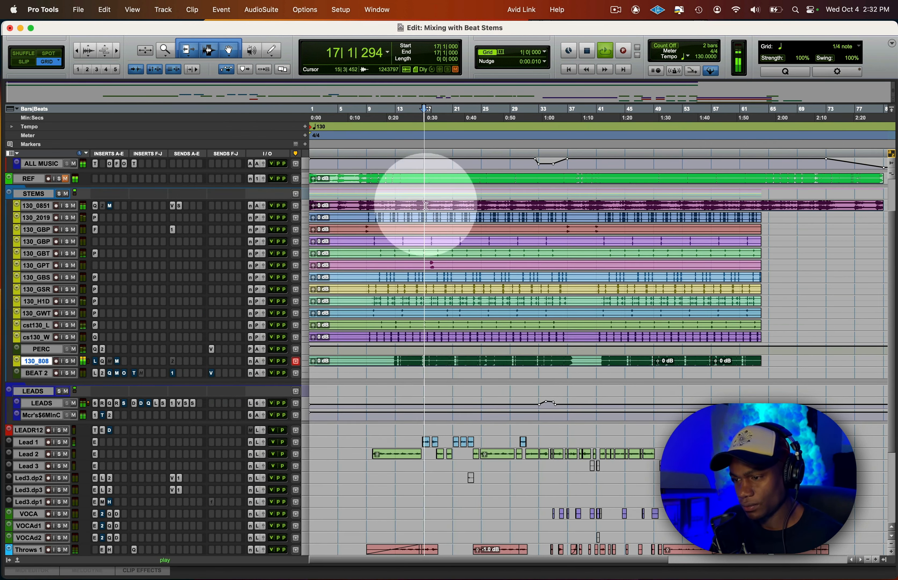
{"action": "left_click", "coordinate": [426, 206]}
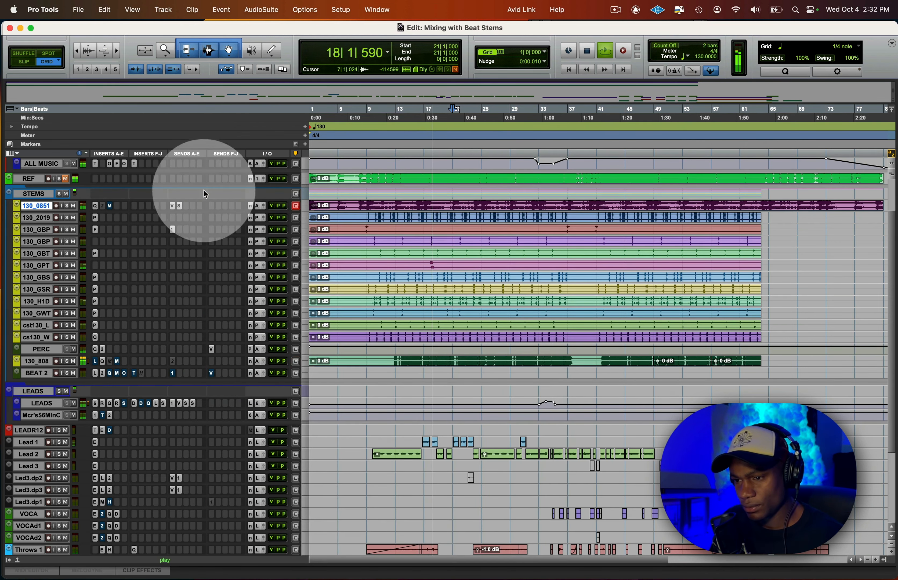
{"action": "left_click", "coordinate": [33, 180]}
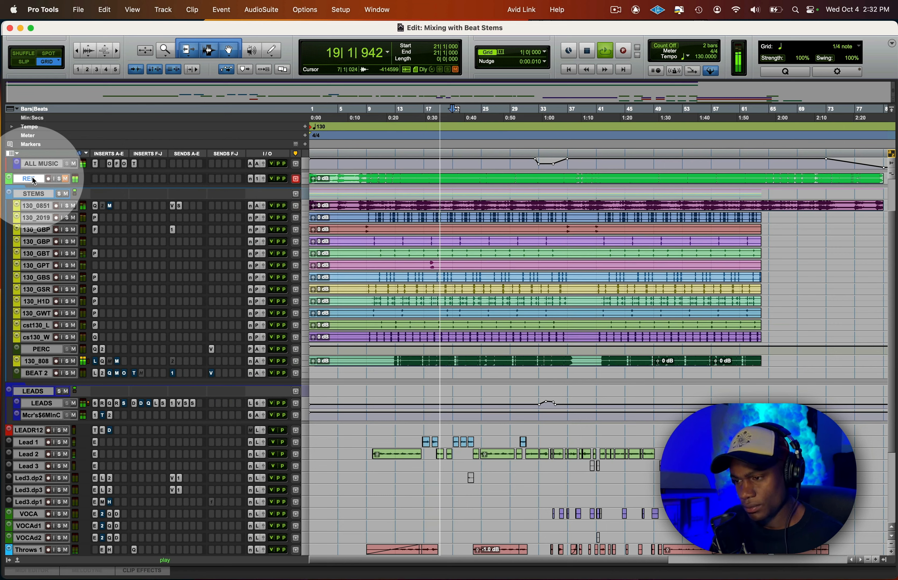
{"action": "key", "text": "space"}
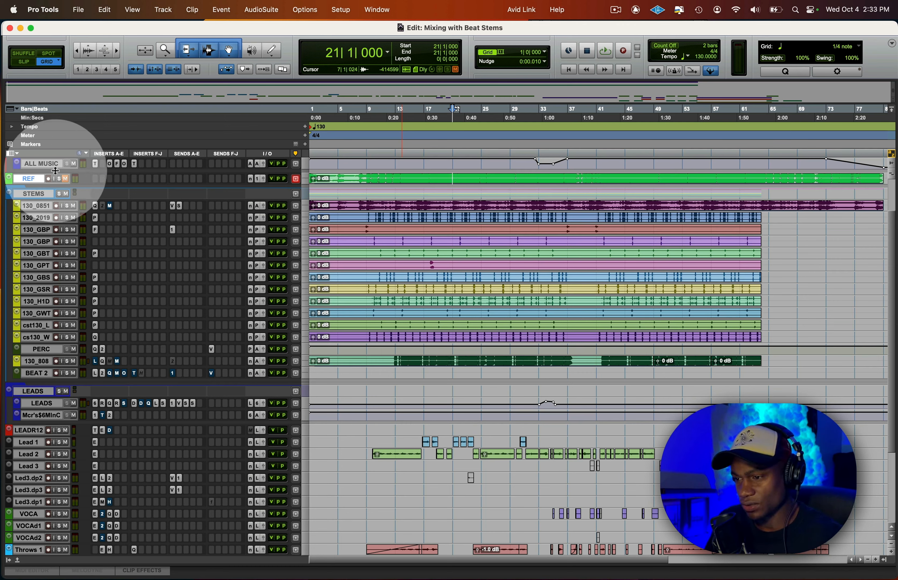
Solo the REF track, play from bar 17 to compare it with the mix, and stop with REF unsoloed
{"action": "left_click_drag", "start_coordinate": [411, 180], "coordinate": [460, 185]}
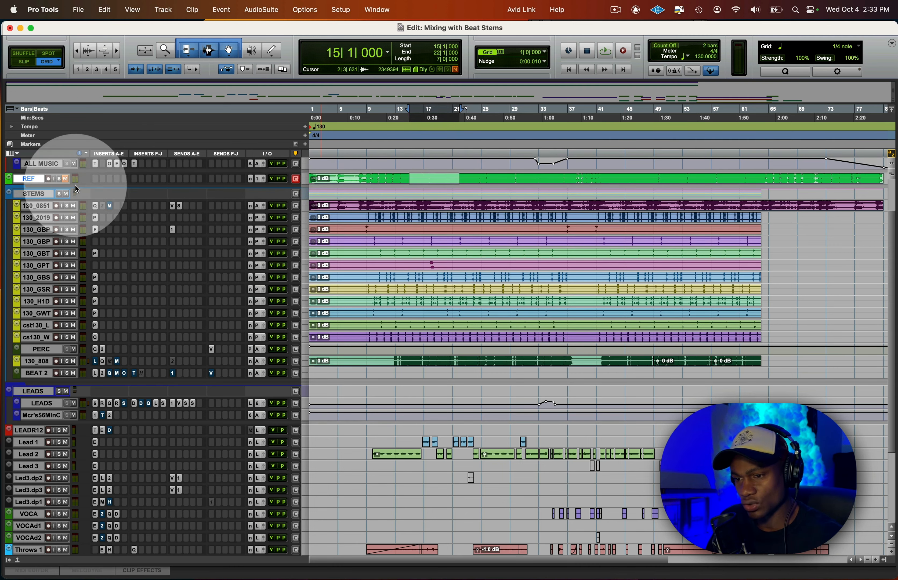
{"action": "key", "text": "shift+s"}
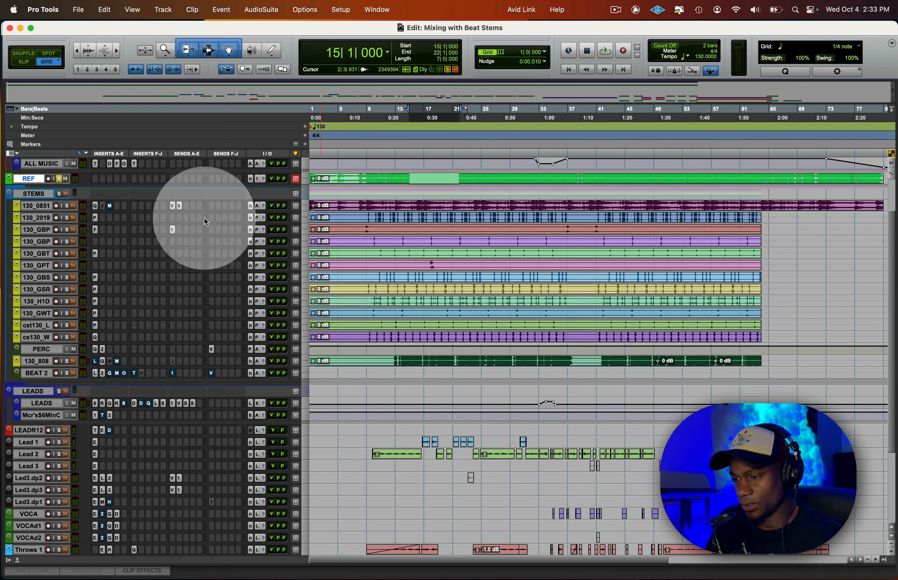
{"action": "left_click", "coordinate": [427, 179]}
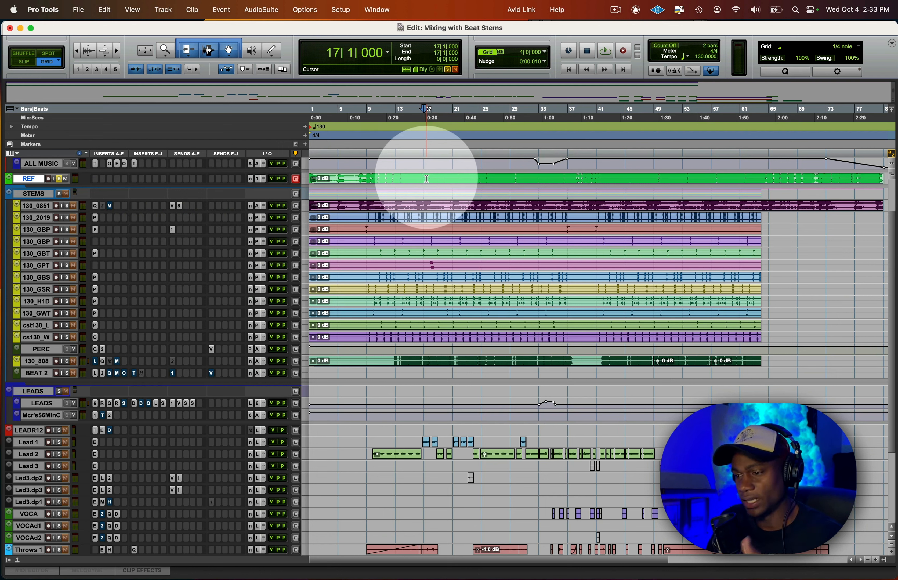
{"action": "key", "text": "space"}
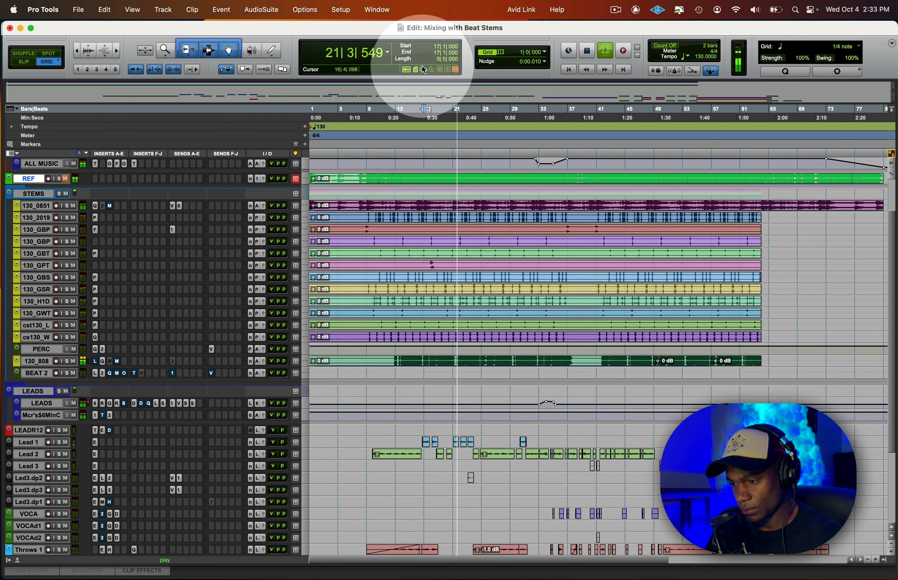
{"action": "key", "text": "space"}
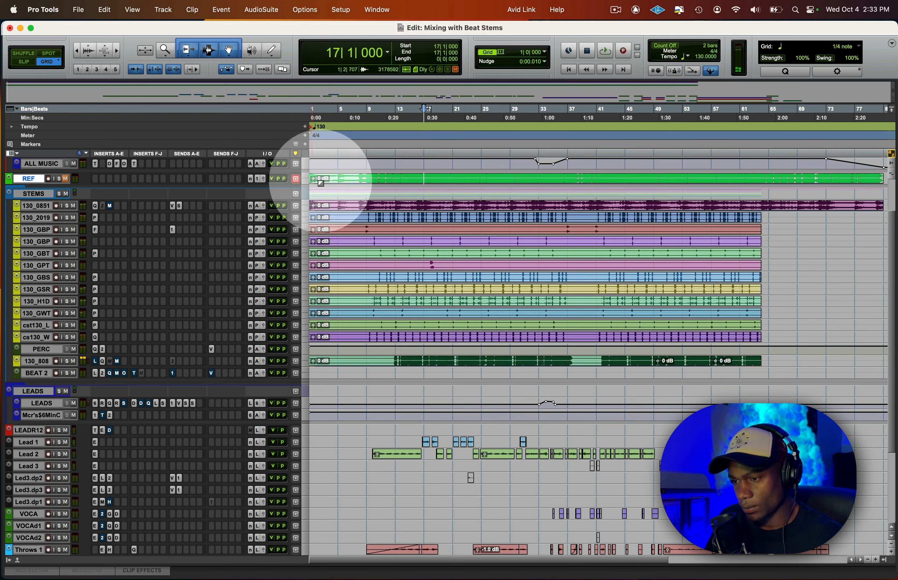
Lower the REF clip's gain to -11.3 dB and select about ten bars of it starting at bar 16
{"action": "scroll", "coordinate": [233, 172], "scroll_direction": "down", "scroll_amount": 2}
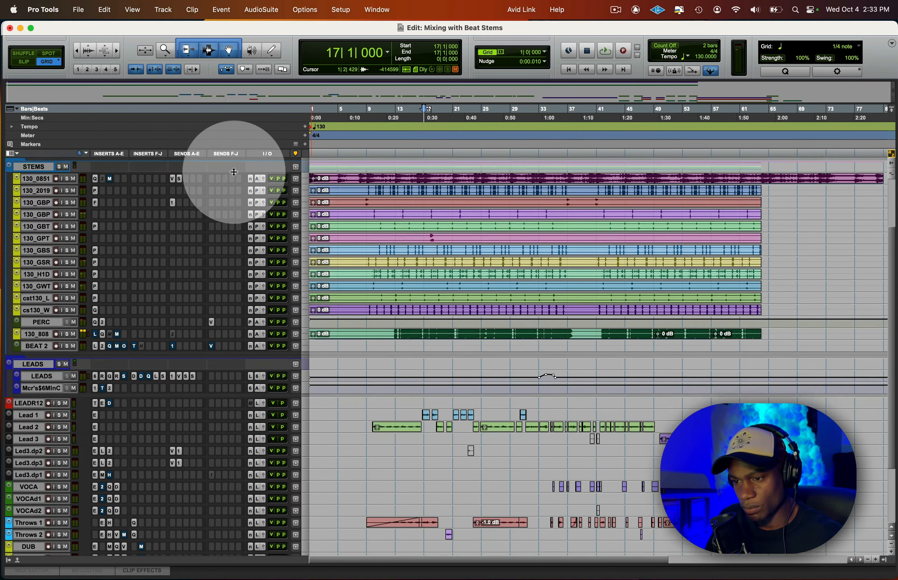
{"action": "scroll", "coordinate": [235, 174], "scroll_direction": "up", "scroll_amount": 3}
{"action": "left_click_drag", "start_coordinate": [310, 190], "coordinate": [313, 198]}
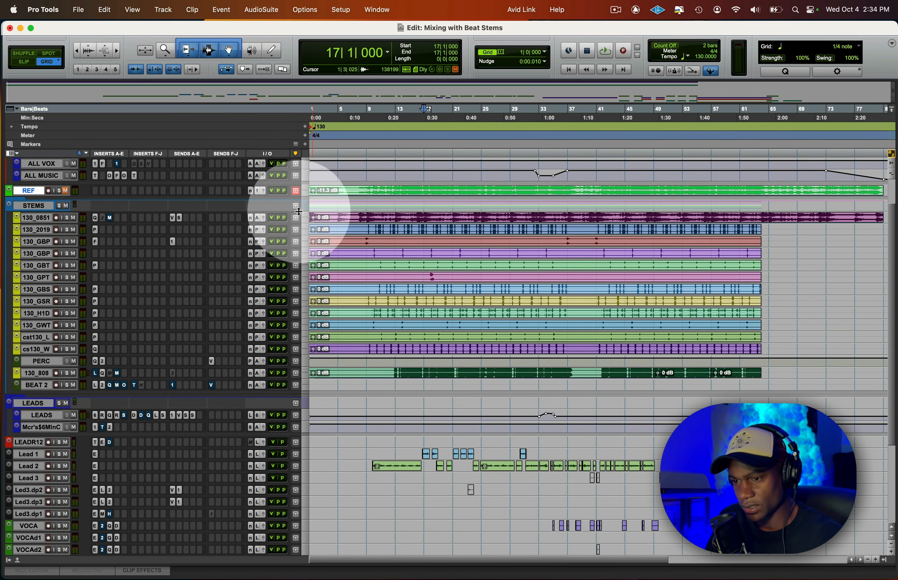
{"action": "left_click_drag", "start_coordinate": [418, 191], "coordinate": [492, 192]}
Enlarge the MASTER track, inspect its L2 limiter, close the plug-in, and shrink the track back
{"action": "scroll", "coordinate": [400, 238], "scroll_direction": "up", "scroll_amount": 2}
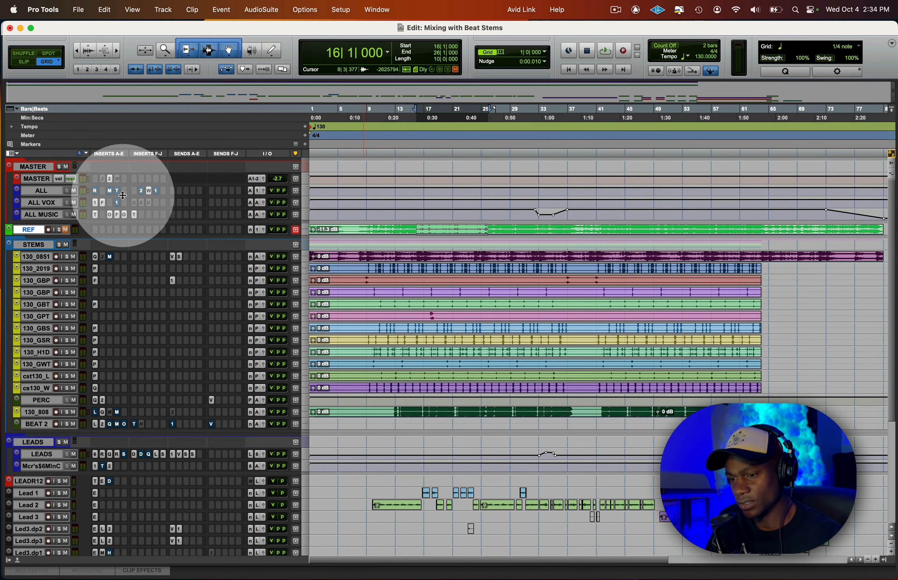
{"action": "left_click_drag", "start_coordinate": [123, 196], "coordinate": [111, 216]}
{"action": "left_click", "coordinate": [112, 199]}
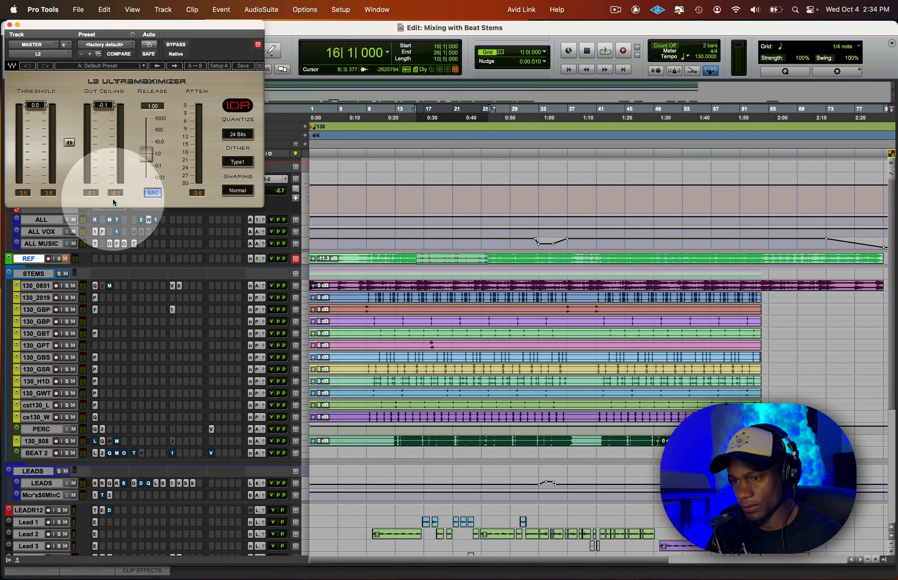
{"action": "left_click_drag", "start_coordinate": [112, 21], "coordinate": [294, 22]}
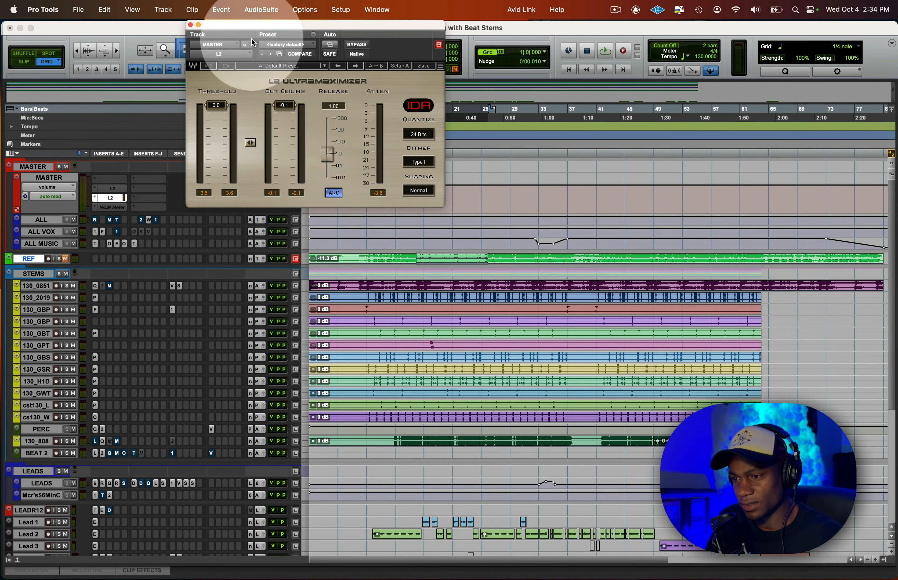
{"action": "left_click", "coordinate": [190, 24]}
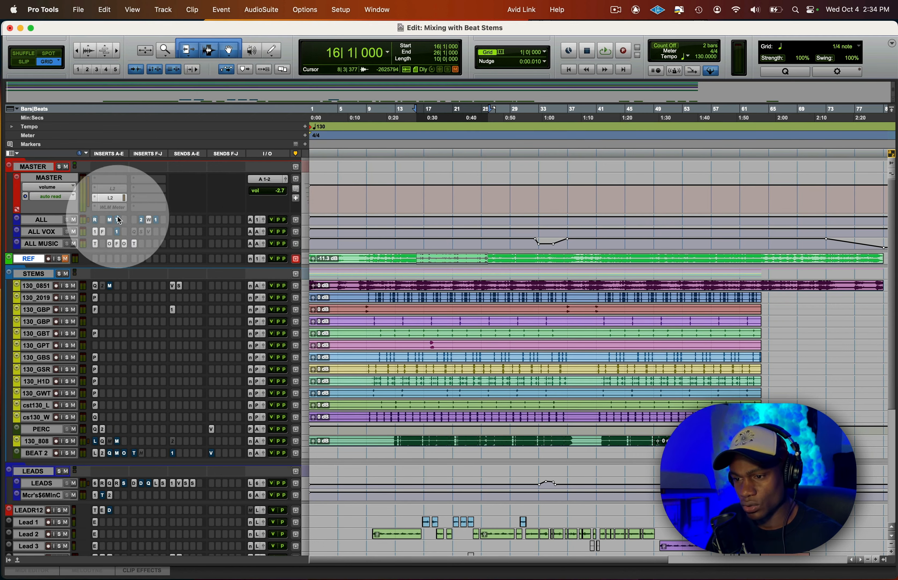
{"action": "left_click_drag", "start_coordinate": [115, 213], "coordinate": [115, 189]}
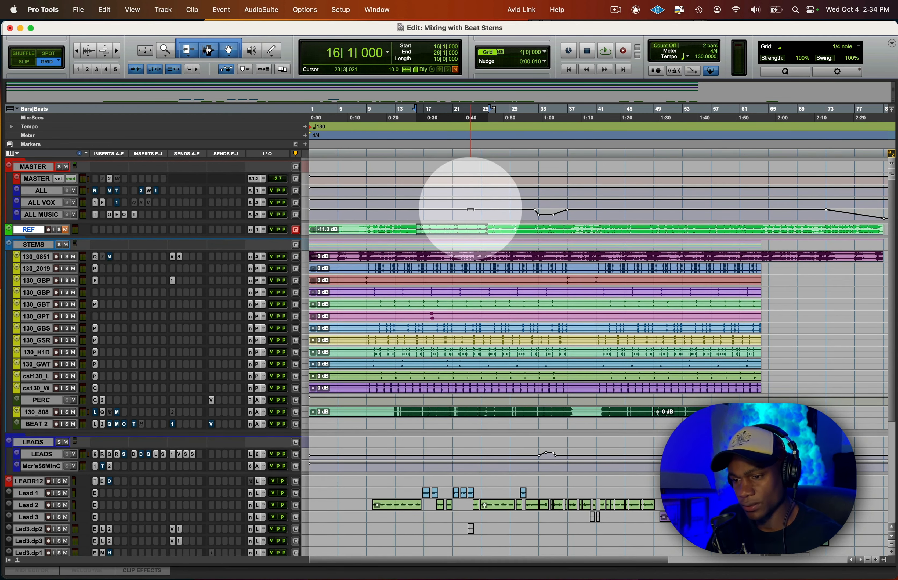
Raise the REF clip's gain to -8.8 dB while comparing it with the mix from bars 16 and 17, and stop playback
{"action": "key", "text": "space"}
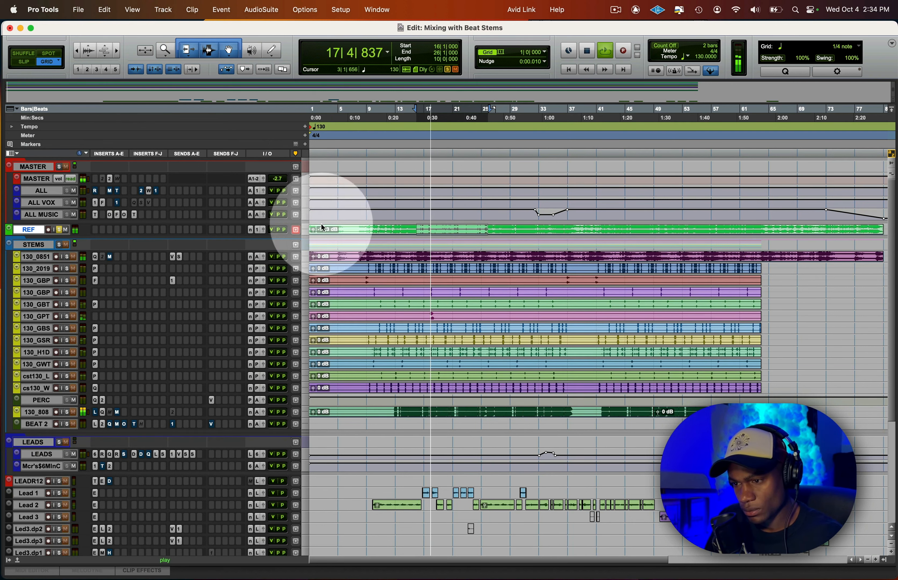
{"action": "left_click", "coordinate": [272, 230]}
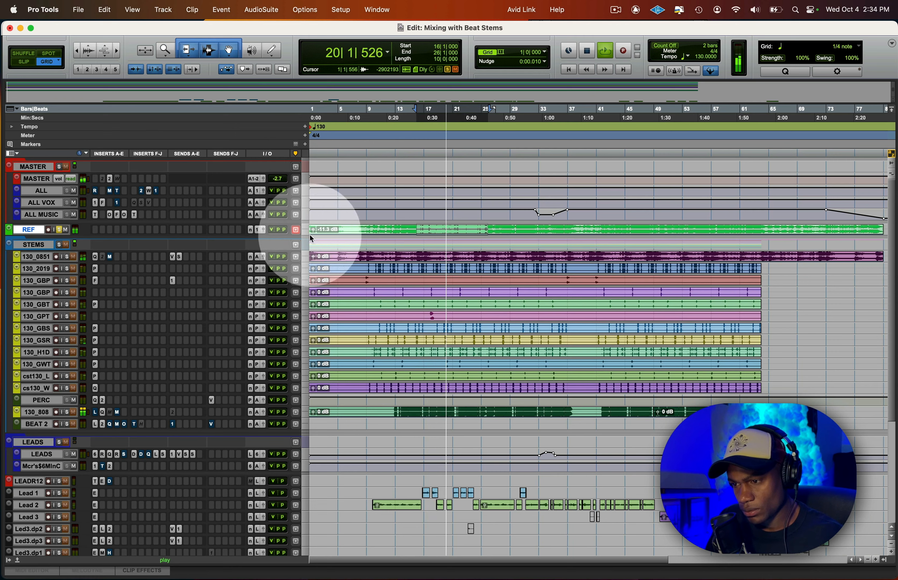
{"action": "left_click_drag", "start_coordinate": [312, 231], "coordinate": [312, 230]}
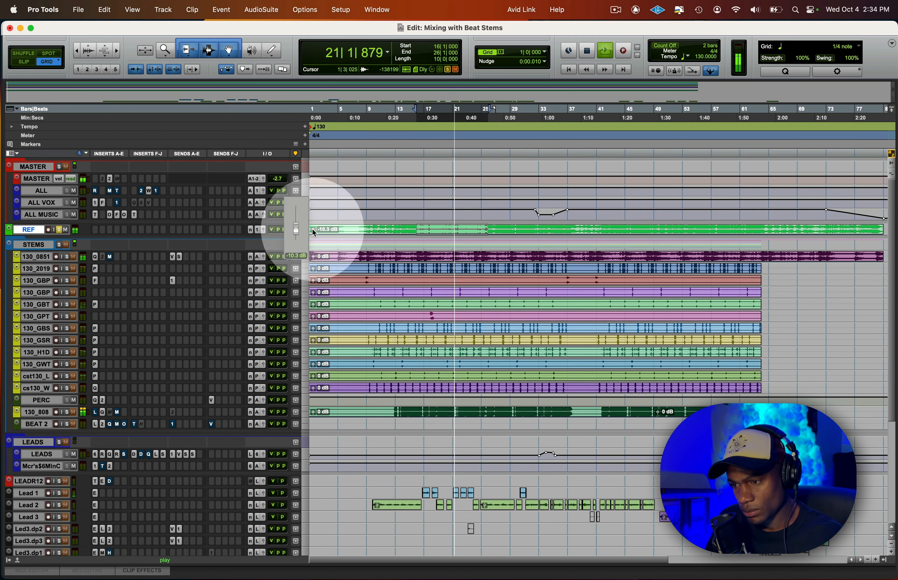
{"action": "key", "text": "space"}
{"action": "left_click", "coordinate": [426, 227]}
{"action": "key", "text": "space"}
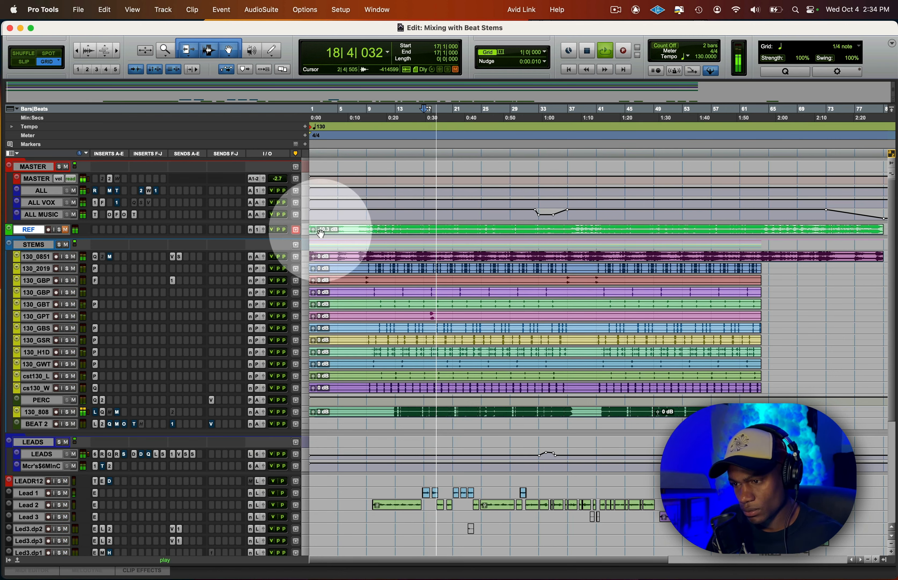
{"action": "left_click_drag", "start_coordinate": [314, 230], "coordinate": [314, 229]}
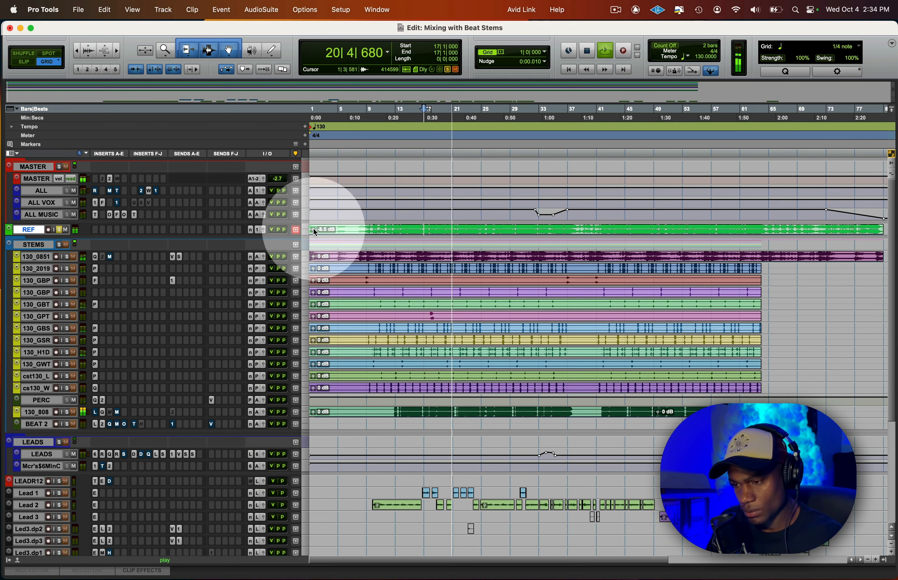
{"action": "left_click_drag", "start_coordinate": [314, 229], "coordinate": [313, 231]}
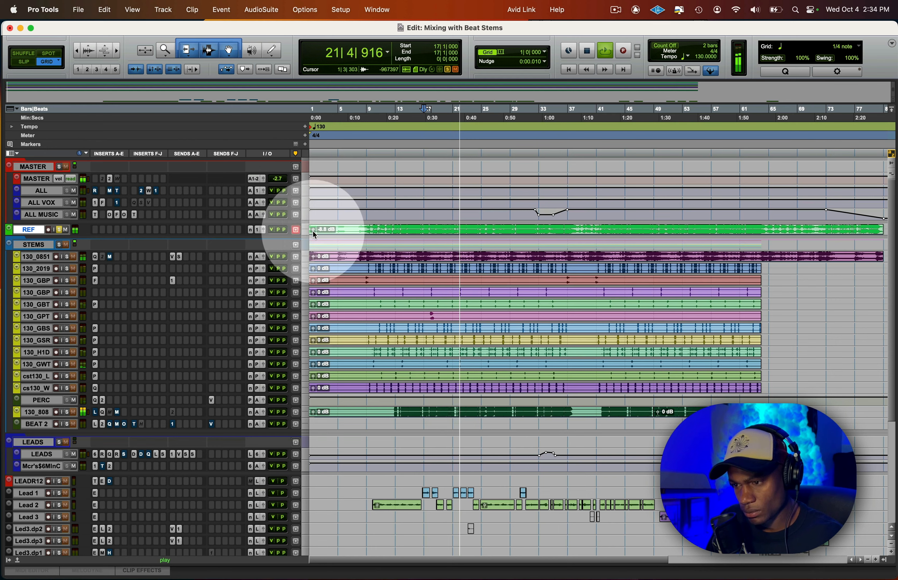
{"action": "key", "text": "space"}
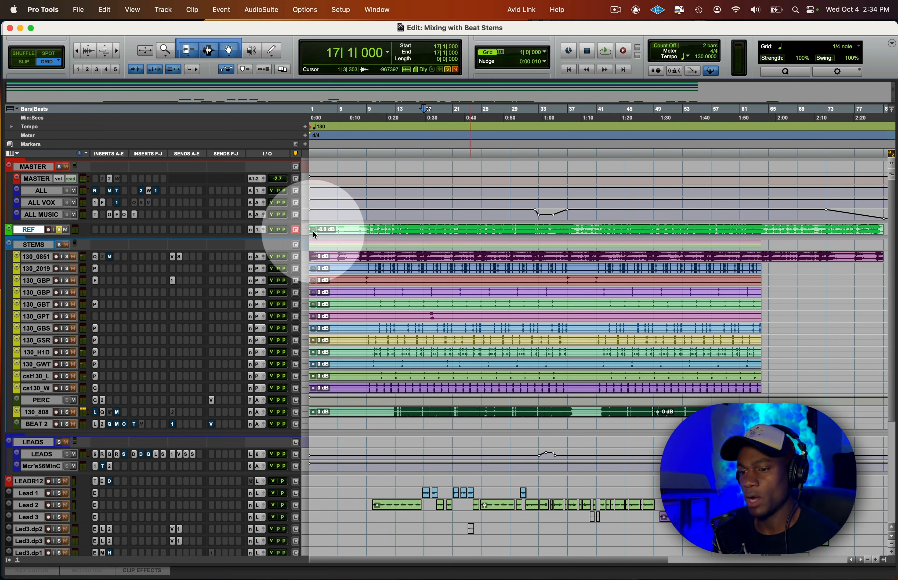
Place the cursor at bar 17 on the REF track, play the mix alternately with the soloed reference, and stop with REF unsoloed
{"action": "double_click", "coordinate": [355, 229]}
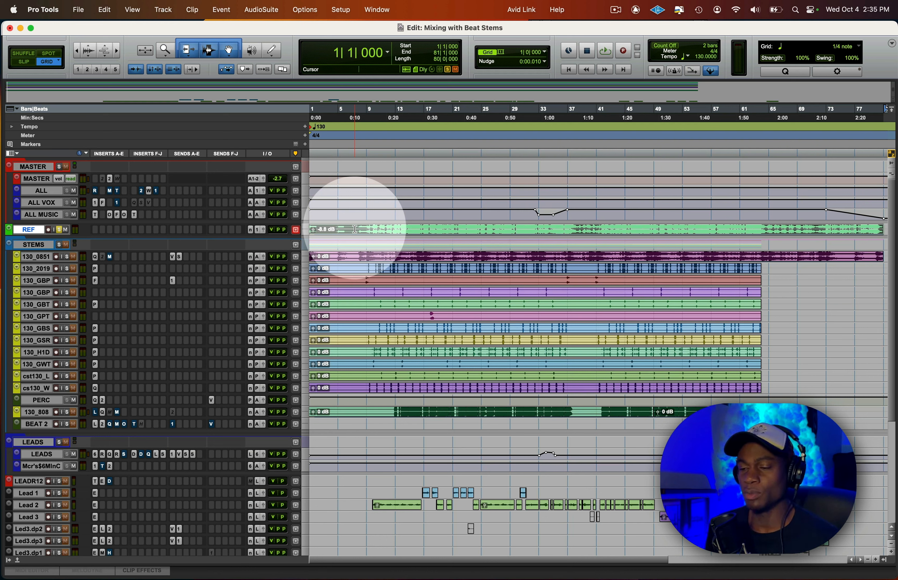
{"action": "left_click", "coordinate": [426, 229]}
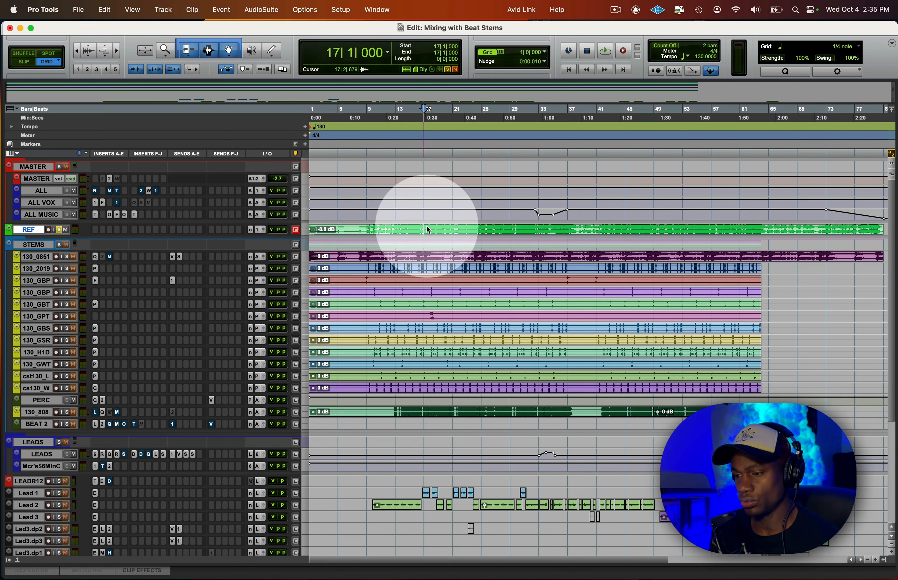
{"action": "key", "text": "space"}
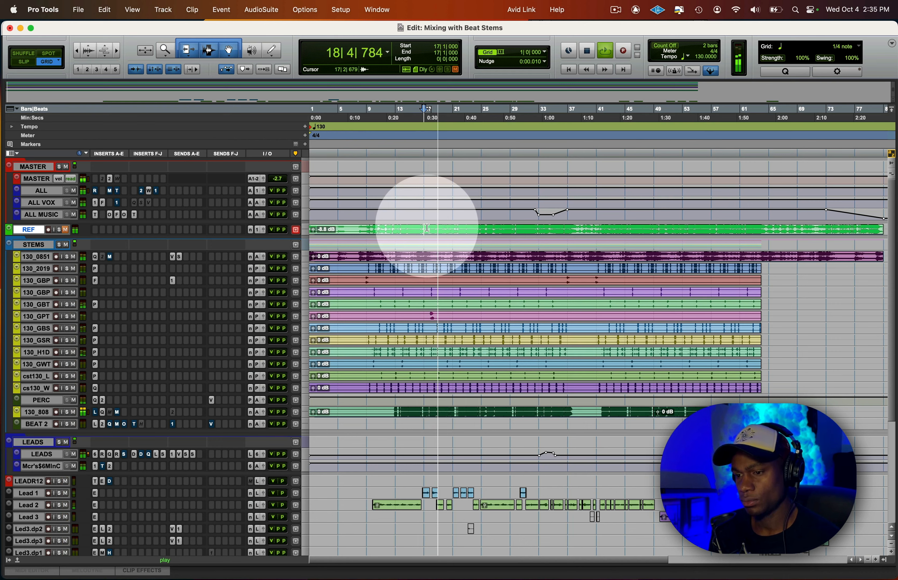
{"action": "key", "text": "space"}
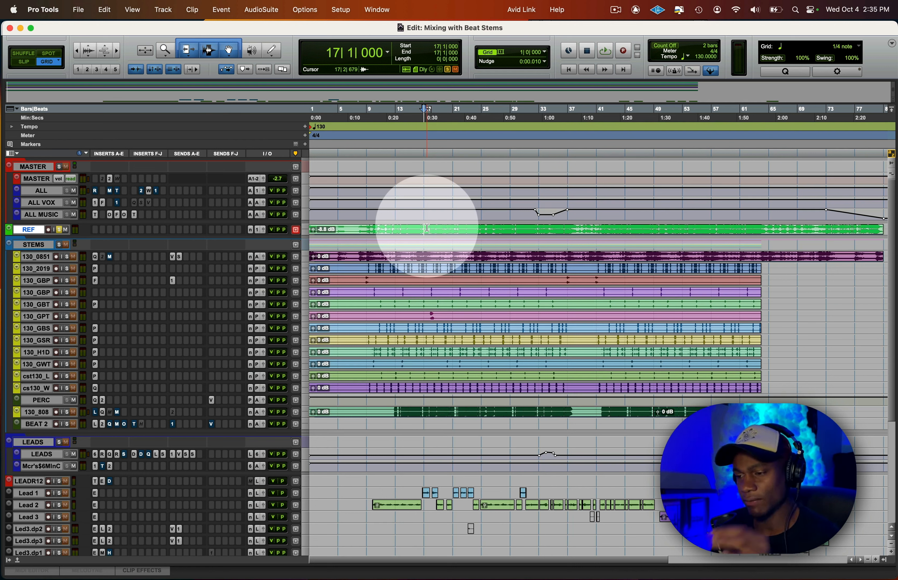
{"action": "key", "text": "space"}
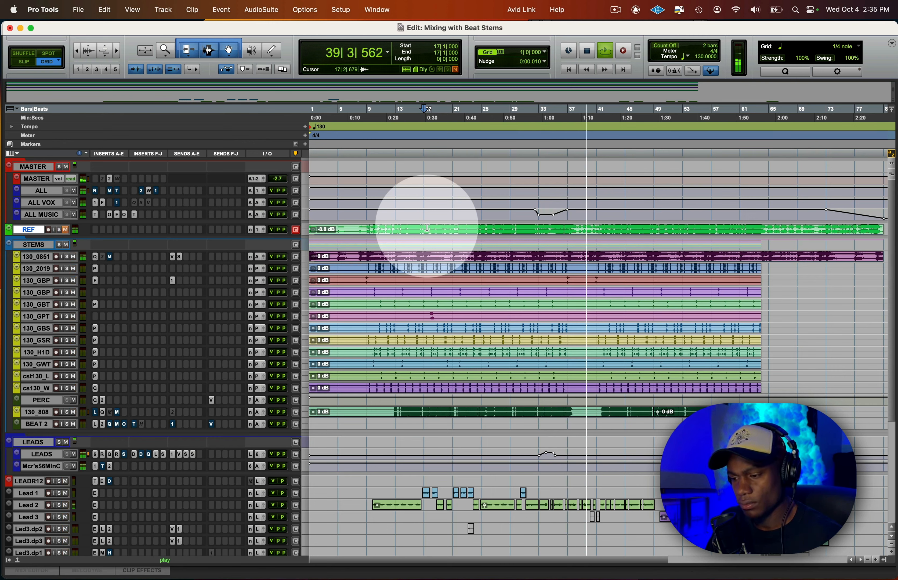
{"action": "key", "text": "space"}
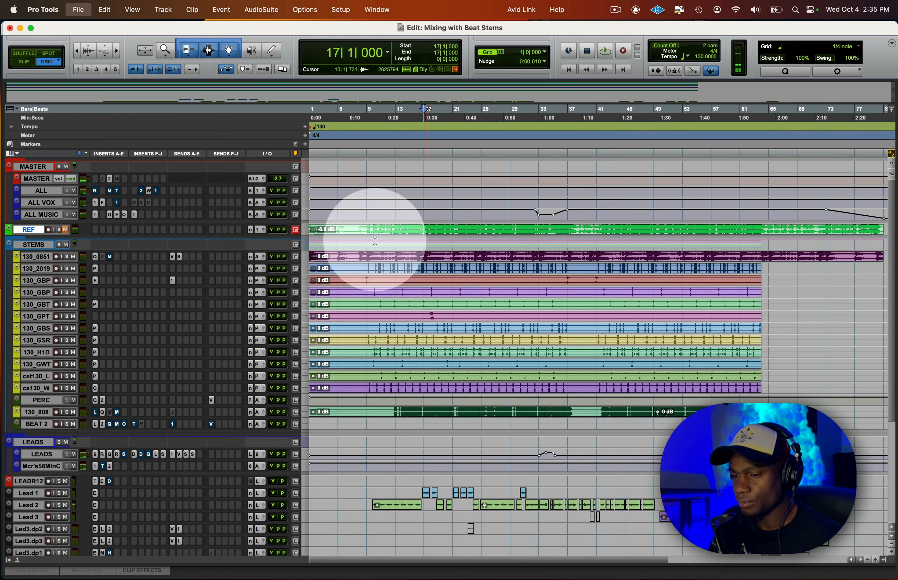